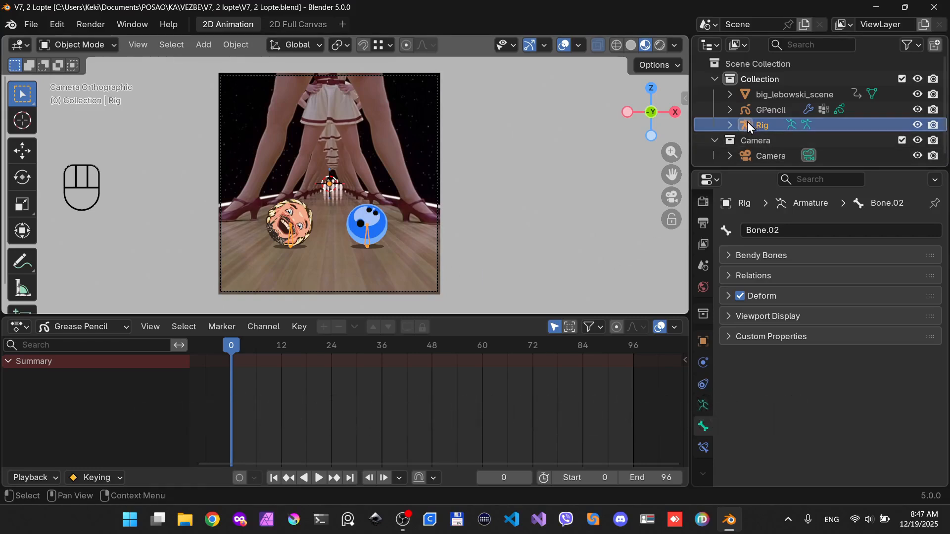
# Put the rig in Pose Mode, raise Bone.02 to about 8.27 m on Y, and keyframe its Y location at frame 0
pyautogui.click(99, 41)
pyautogui.click(110, 96)
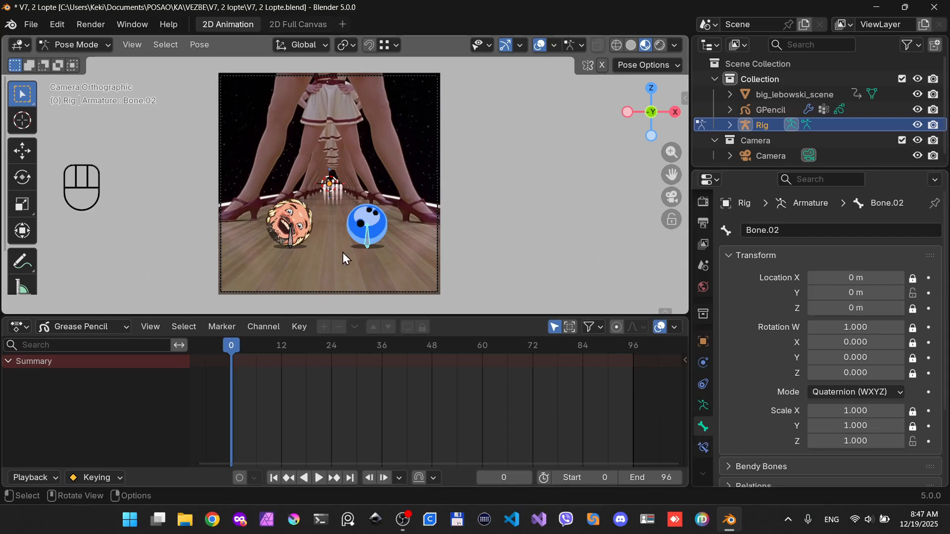
pyautogui.press('g')
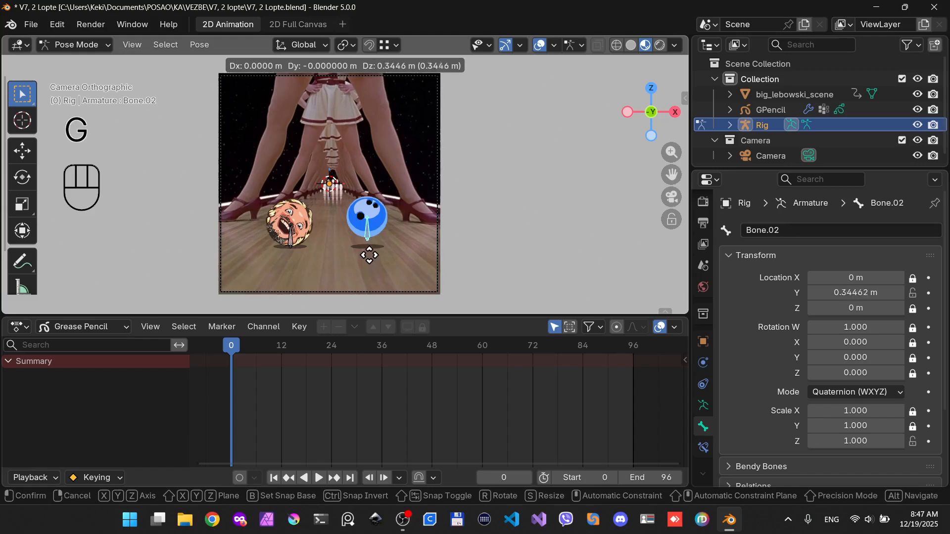
pyautogui.click(409, 89)
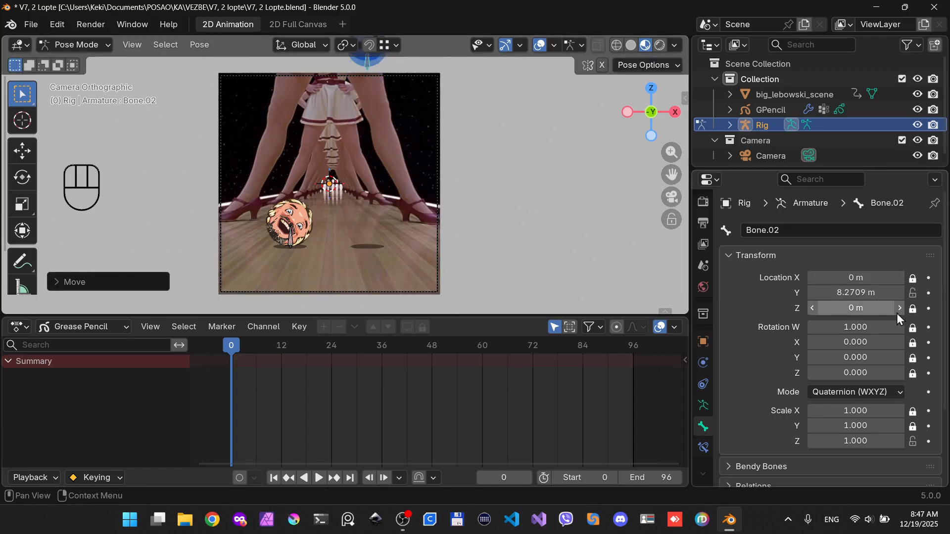
pyautogui.click(929, 293)
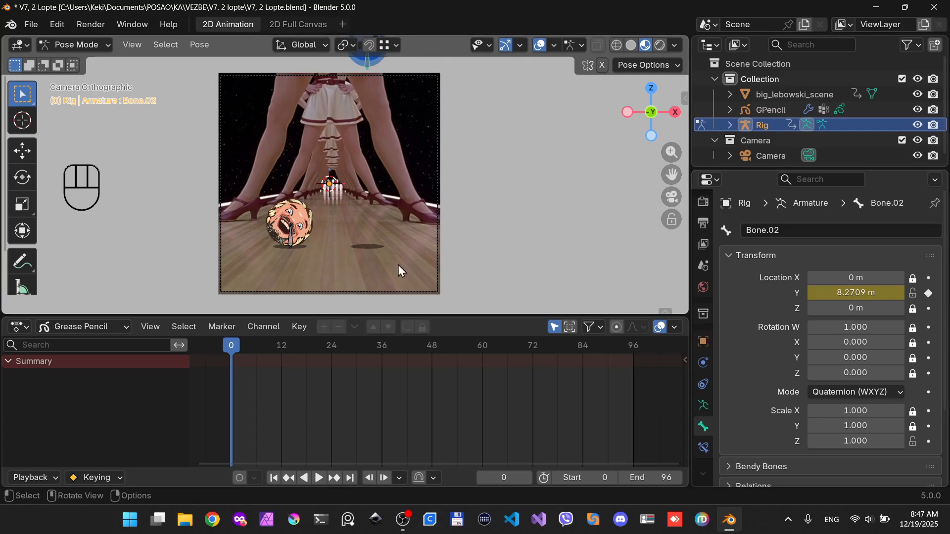
# Enable auto keying restricted to the active keying set, and choose Available as the keying set
pyautogui.click(237, 476)
pyautogui.click(255, 478)
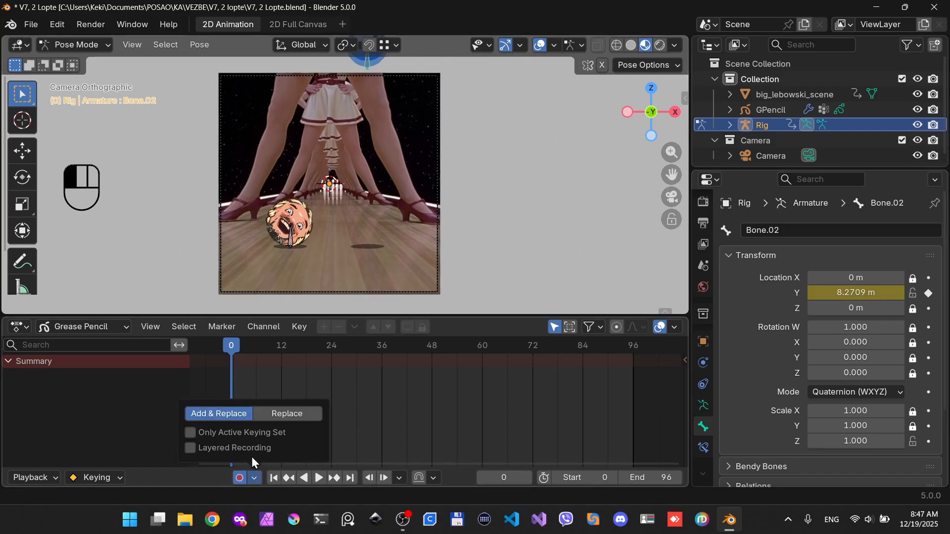
pyautogui.click(205, 433)
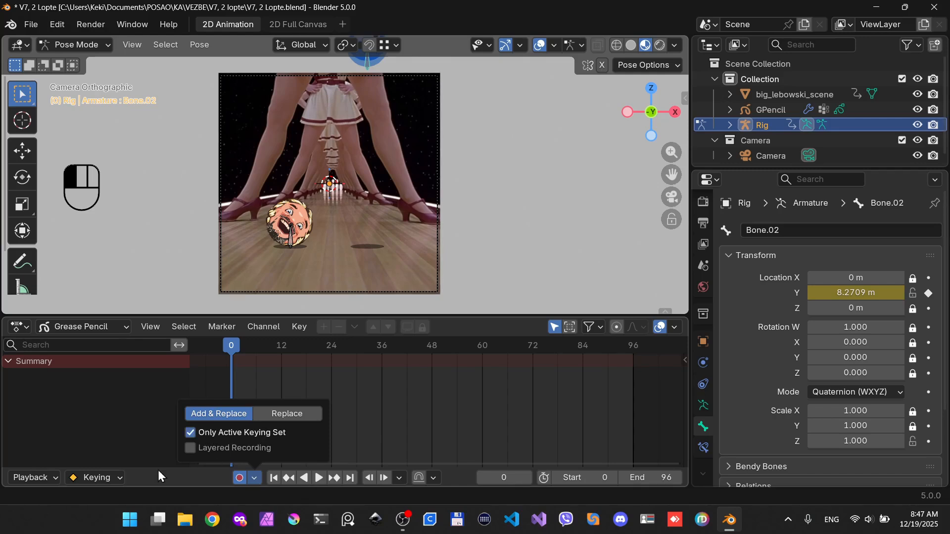
pyautogui.click(103, 478)
pyautogui.click(37, 396)
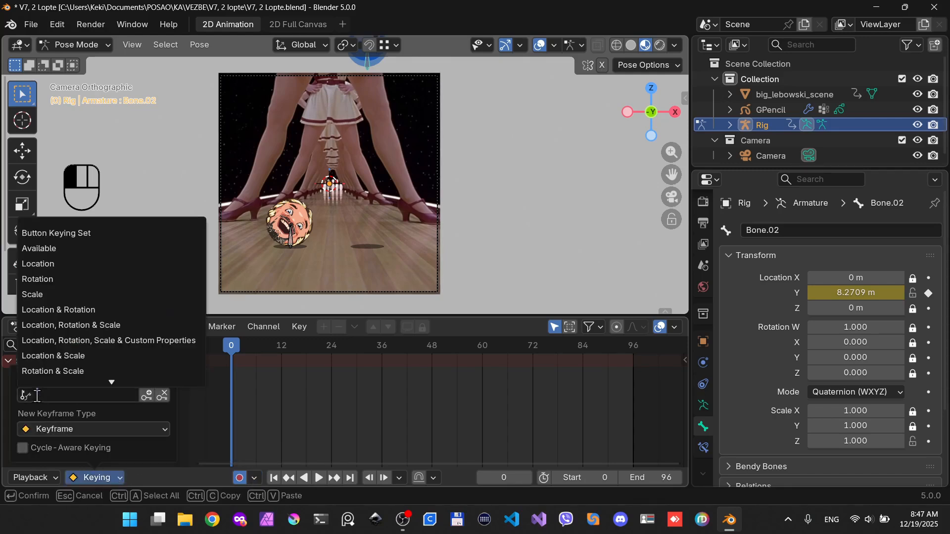
pyautogui.click(95, 247)
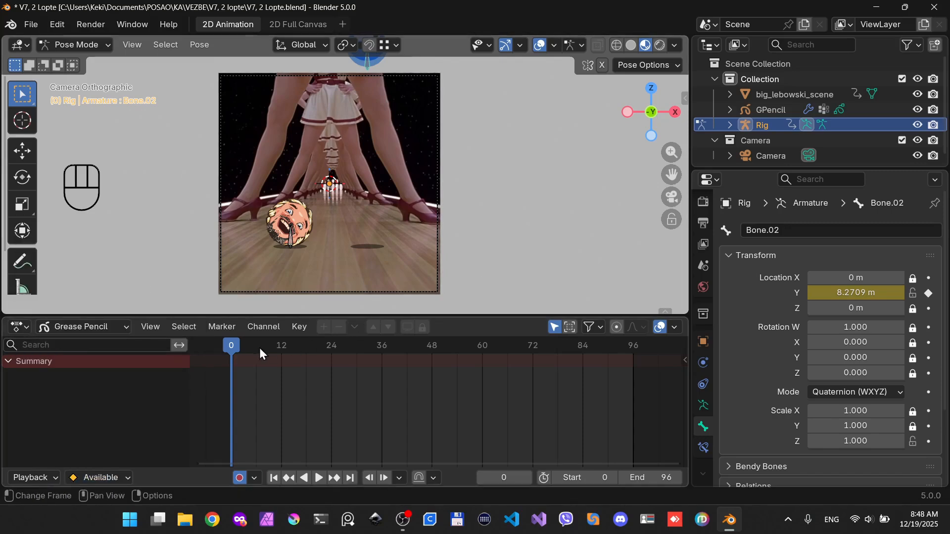
# At frame 12, set Bone.02's Y location to 0 m
pyautogui.click(285, 347)
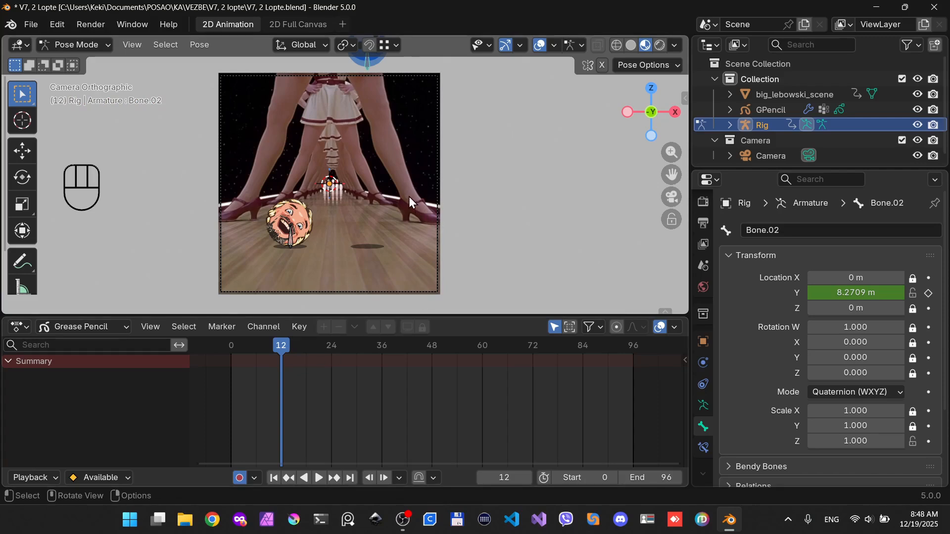
pyautogui.click(870, 298)
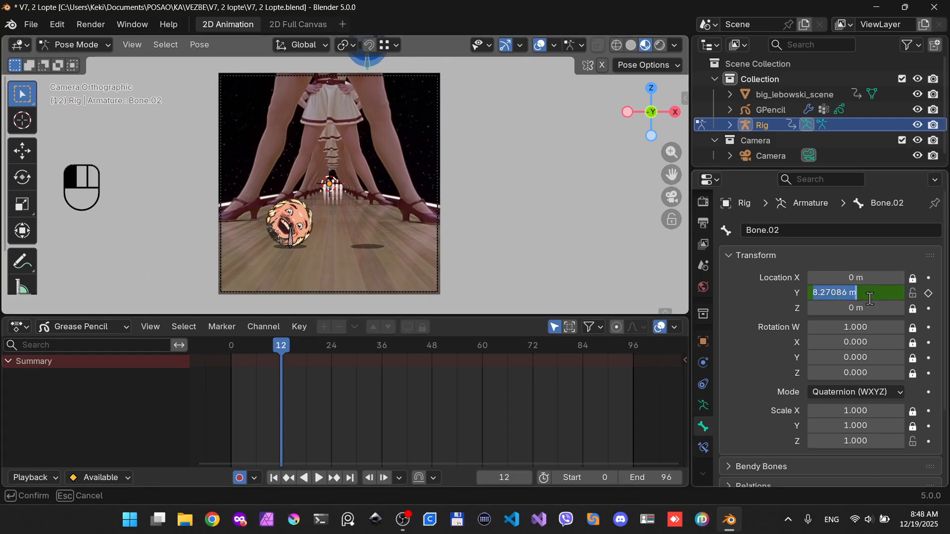
pyautogui.write('0')
pyautogui.press('Return')
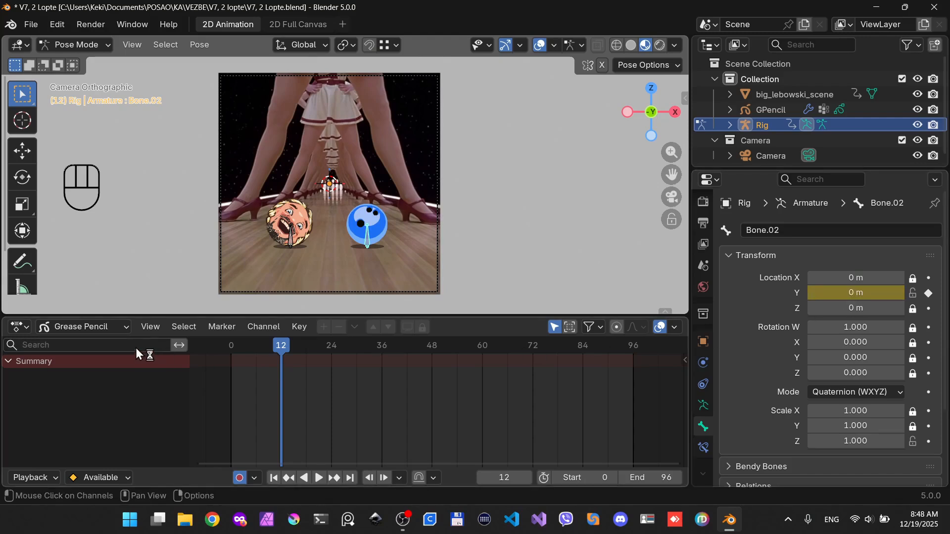
# Change the Grease Pencil timeline to Dope Sheet mode and expand RigAction down to Bone.02's Y Location channel, widening the channel list
pyautogui.click(108, 328)
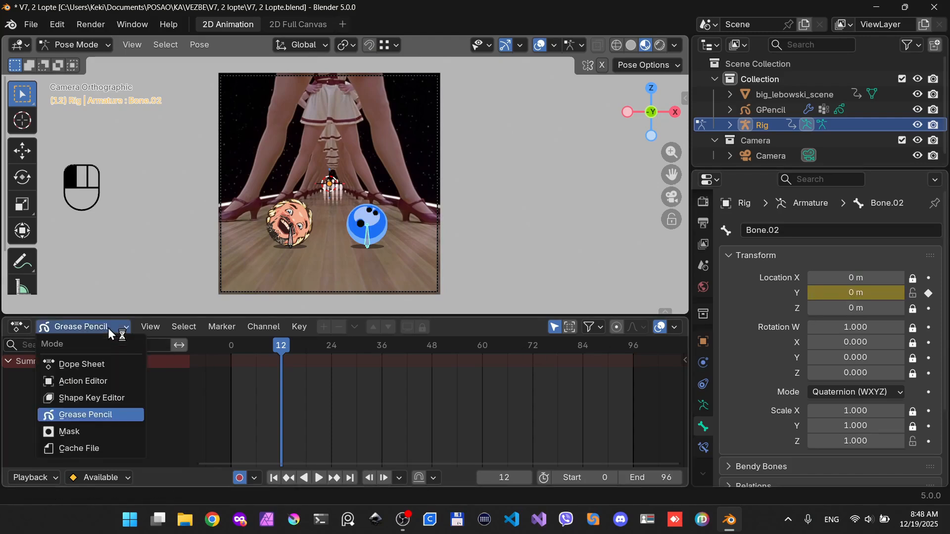
pyautogui.click(99, 364)
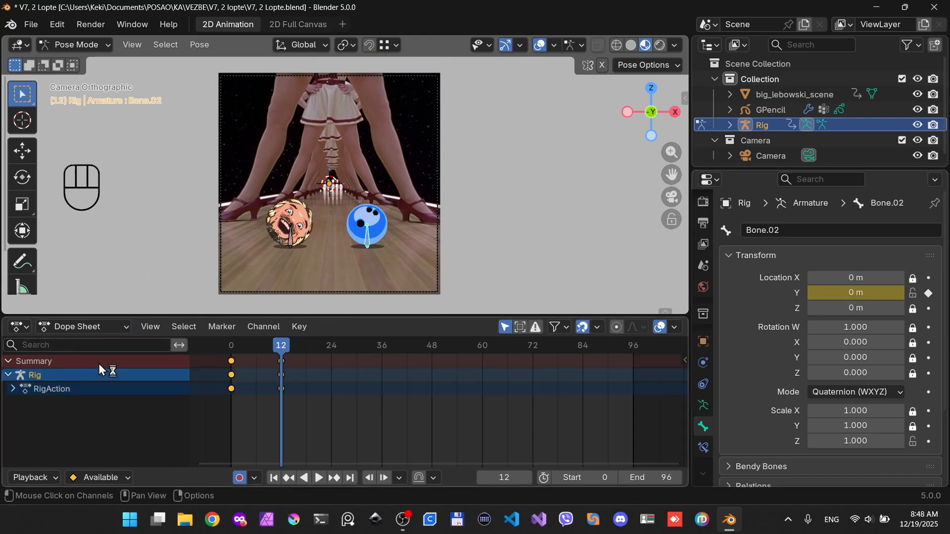
pyautogui.click(12, 389)
pyautogui.click(18, 402)
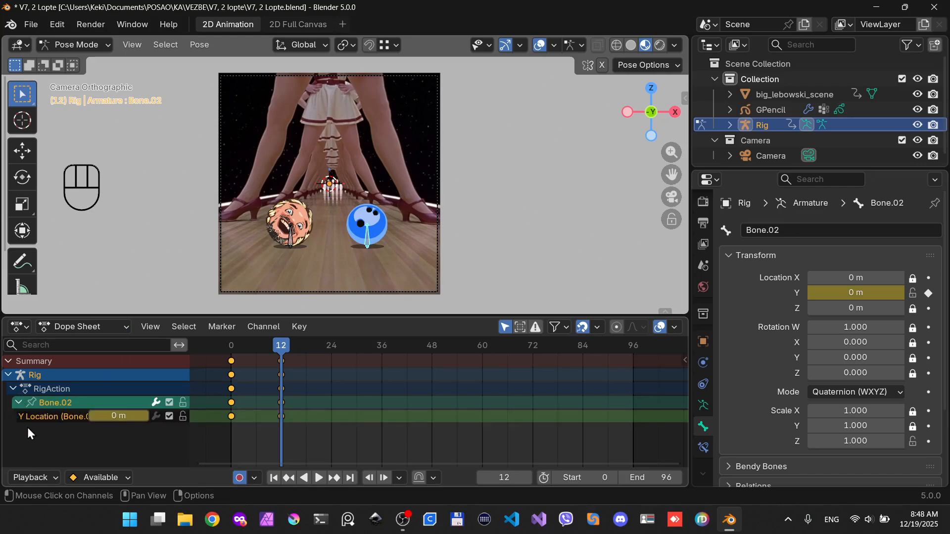
pyautogui.moveTo(191, 417); pyautogui.dragTo(218, 418)
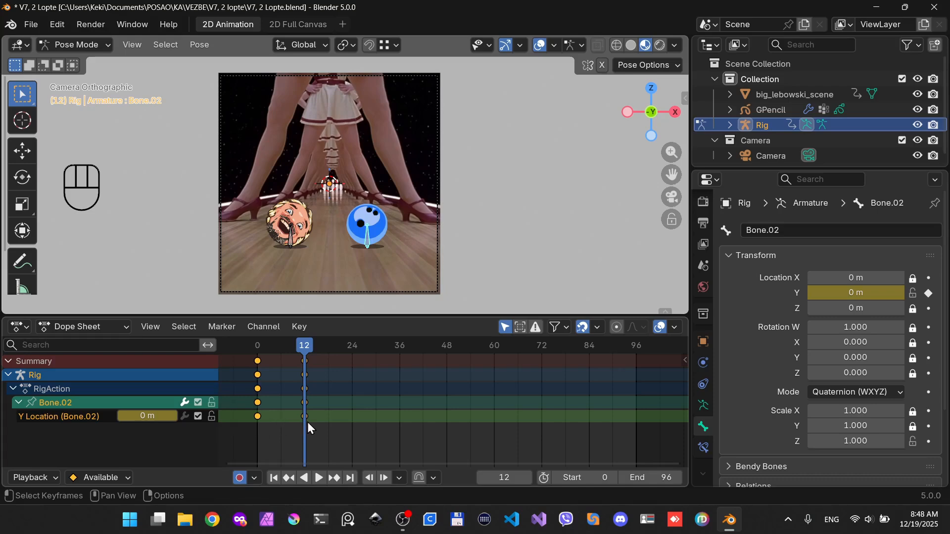
# Play the animation from frame 0 to check the blue ball's drop
pyautogui.click(258, 347)
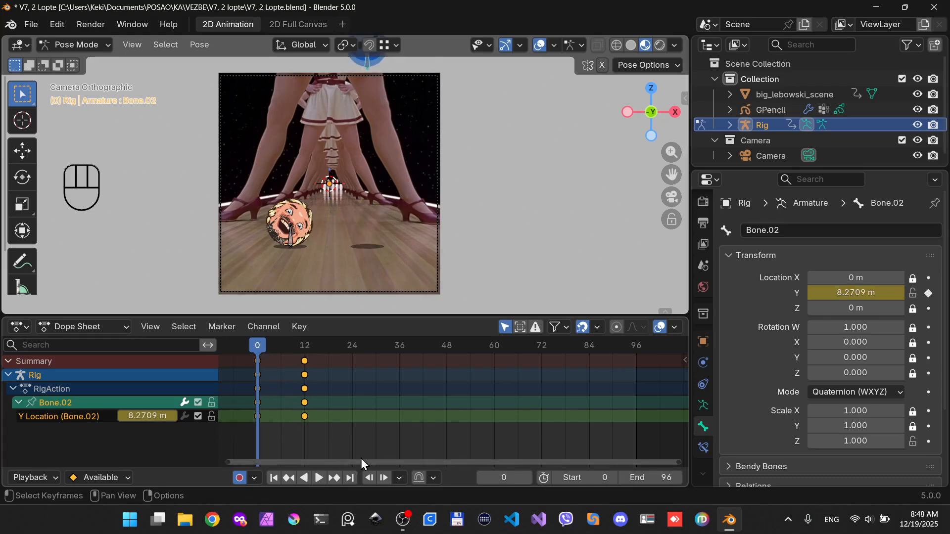
pyautogui.click(319, 478)
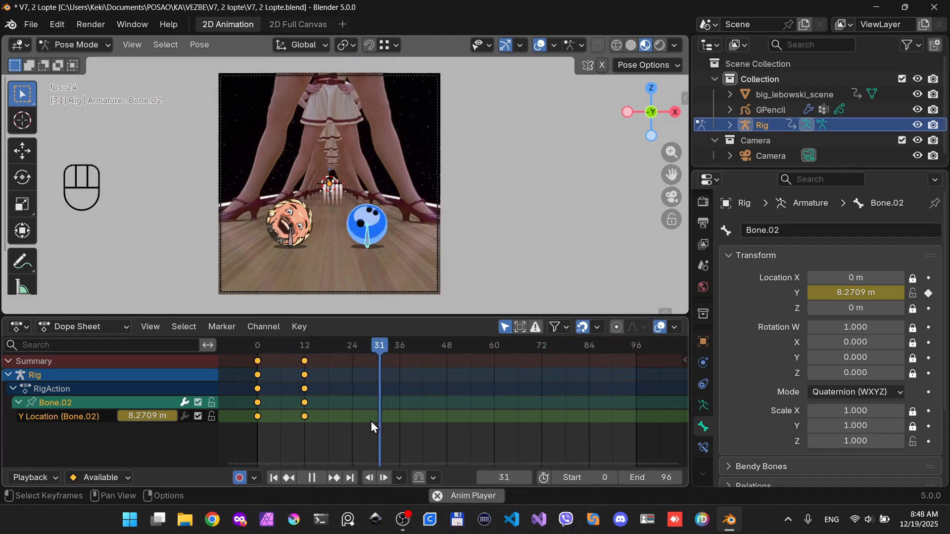
pyautogui.press('space')
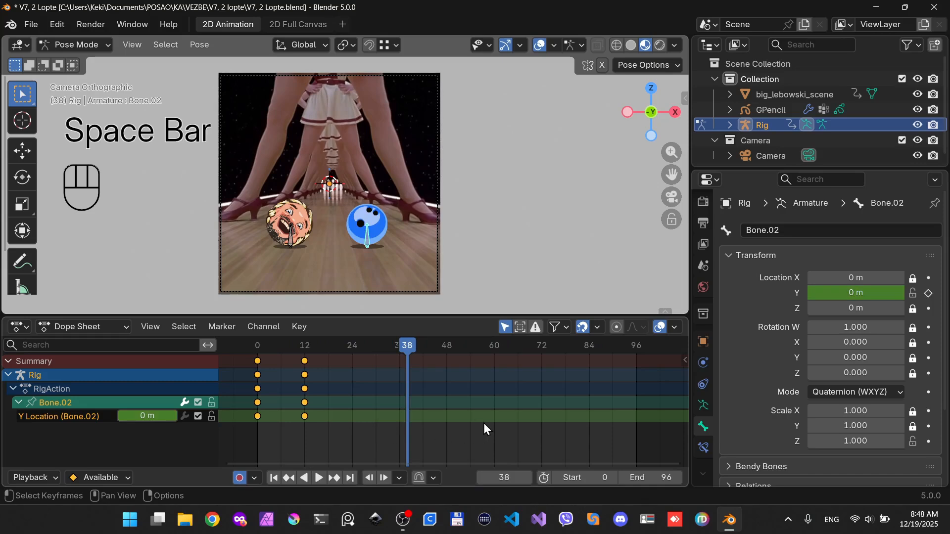
# Set a preview range of frames 0 to 36 and play the animation within it
pyautogui.press('p')
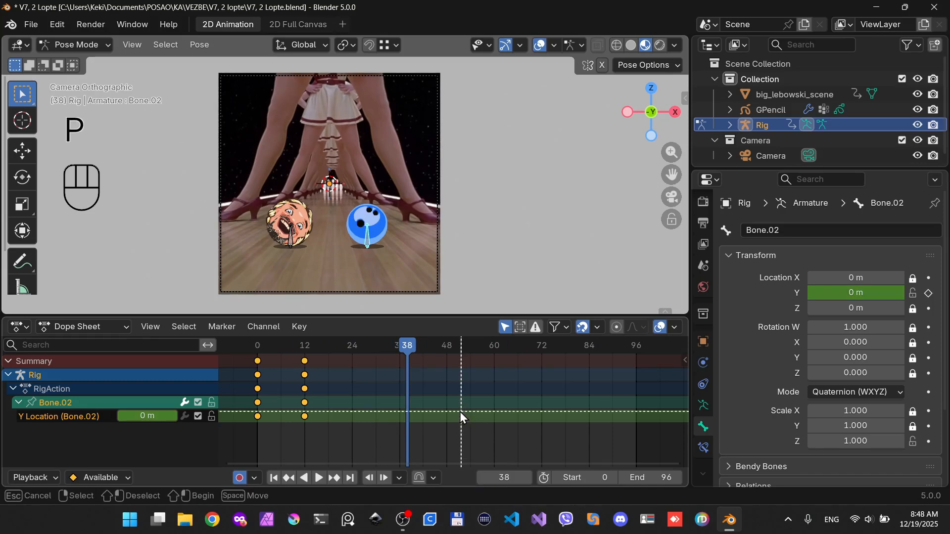
pyautogui.moveTo(400, 375); pyautogui.dragTo(258, 400)
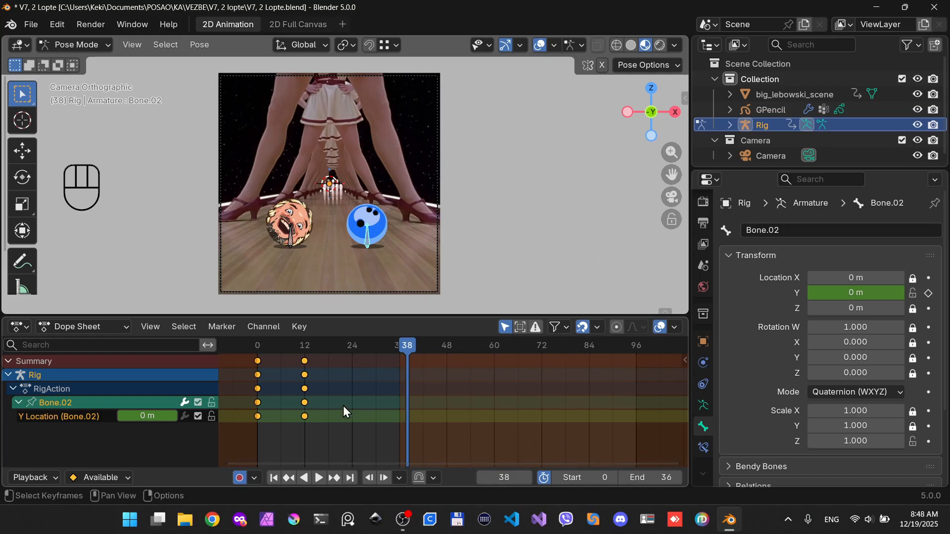
pyautogui.press('space')
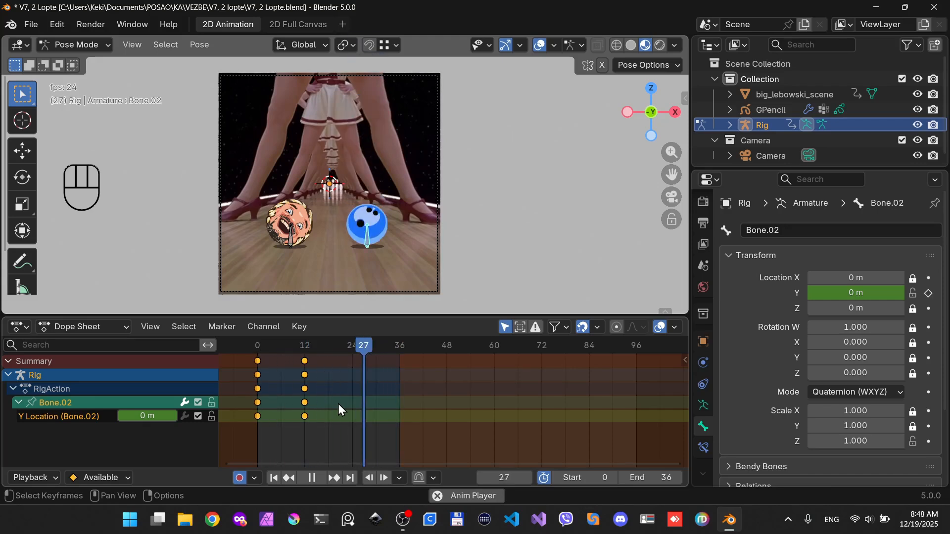
pyautogui.press('space')
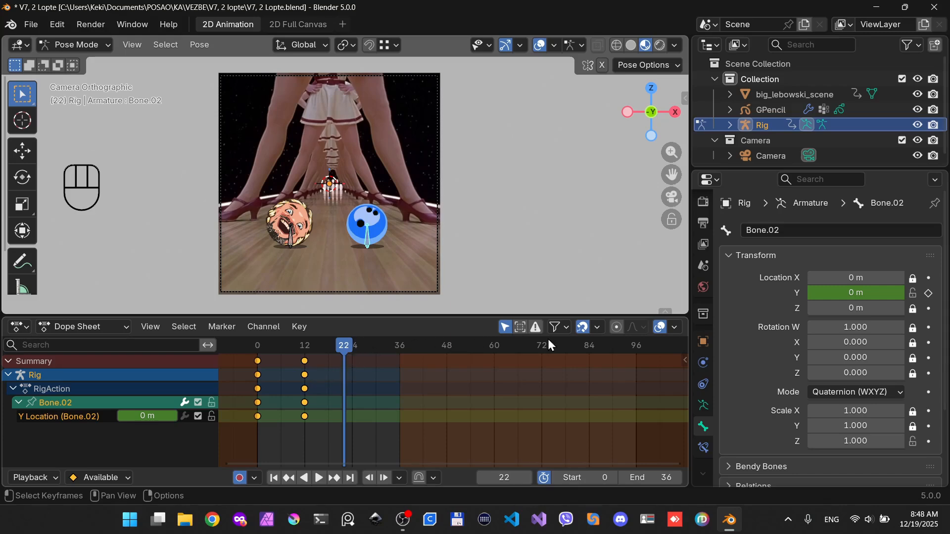
# Keyframe Bone.02's Y location at frame 22 and raise the bone to about 0.48 m at frame 17 for a small bounce
pyautogui.click(928, 293)
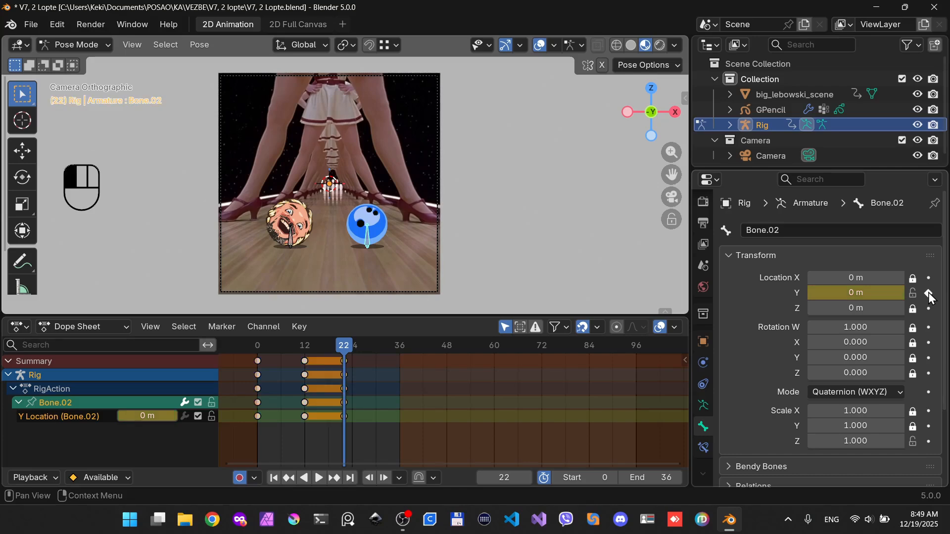
pyautogui.click(325, 345)
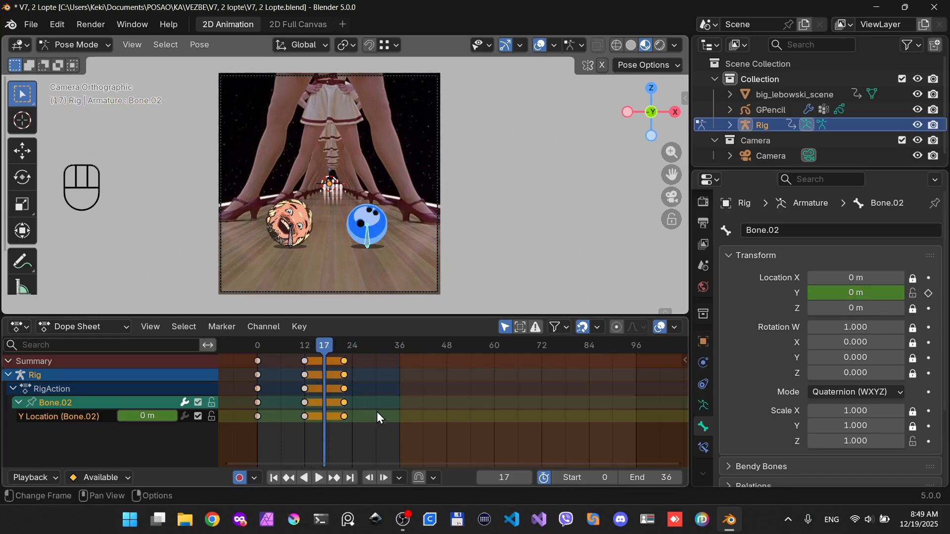
pyautogui.press('g')
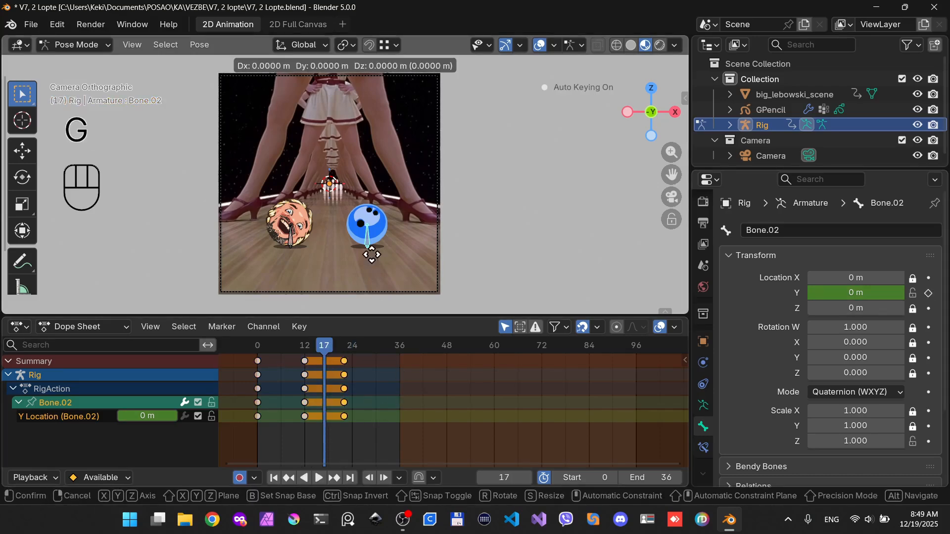
pyautogui.click(367, 244)
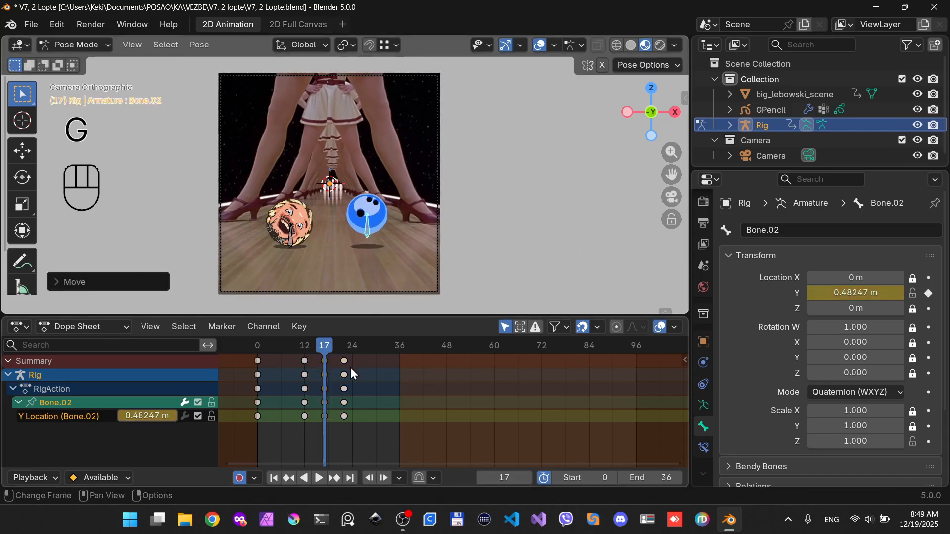
pyautogui.press('space')
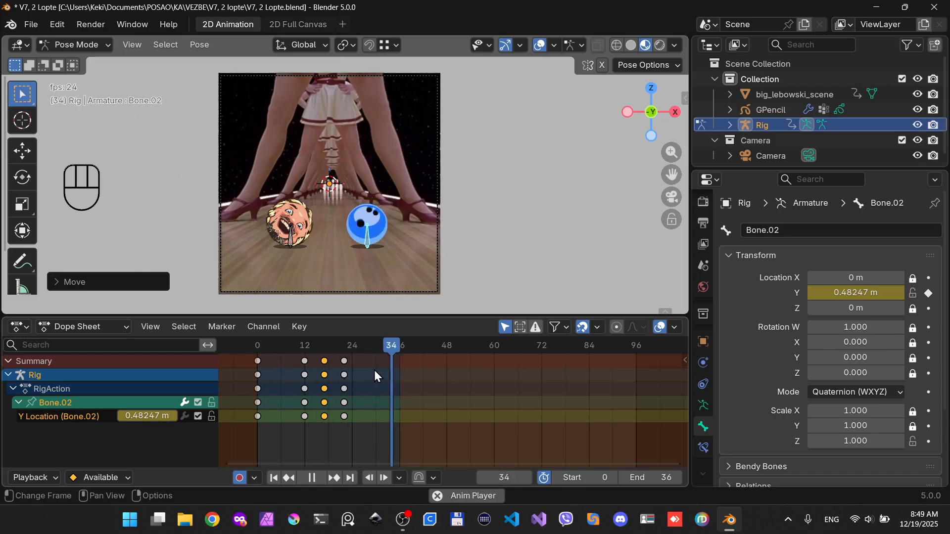
pyautogui.press('space')
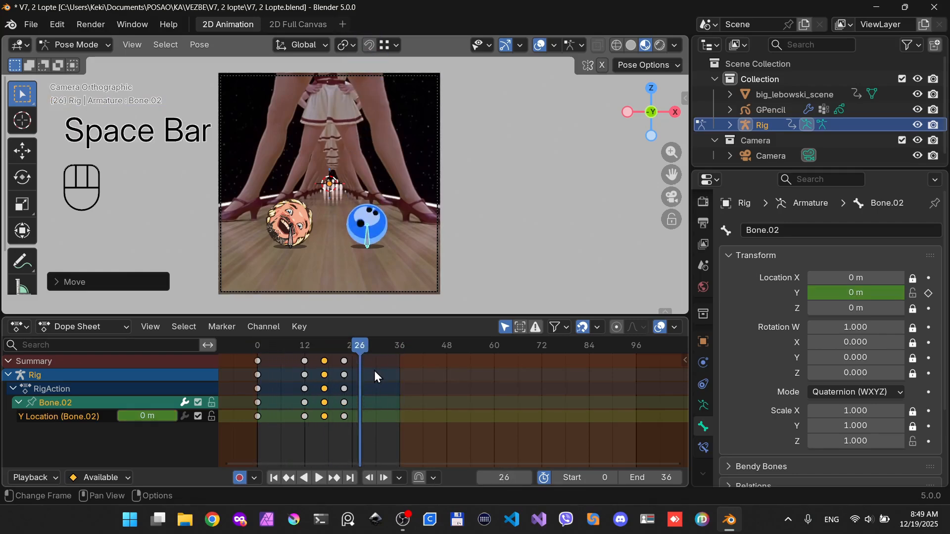
# Switch the Dope Sheet area to the Graph Editor and frame all of Bone.02's Y Location keyframes
pyautogui.hotkey('ctrl', 'Tab')
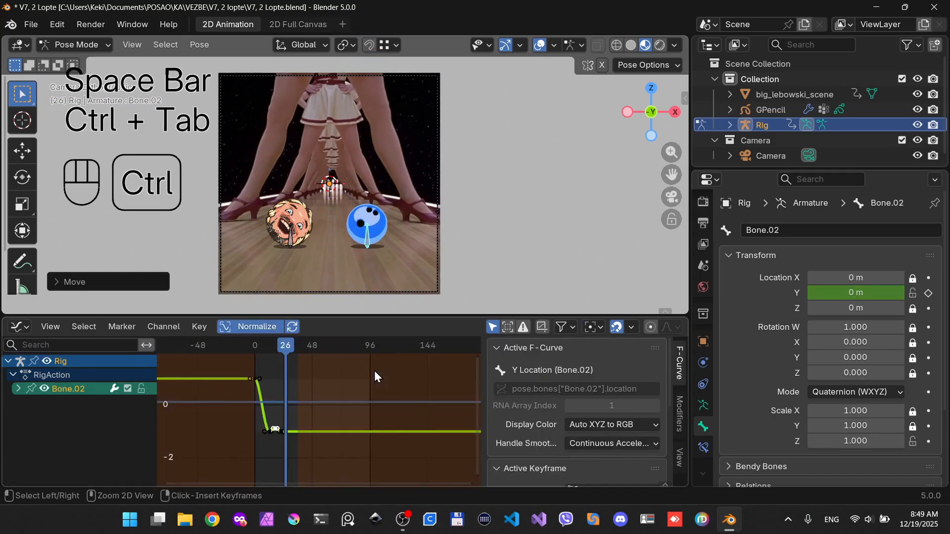
pyautogui.click(26, 328)
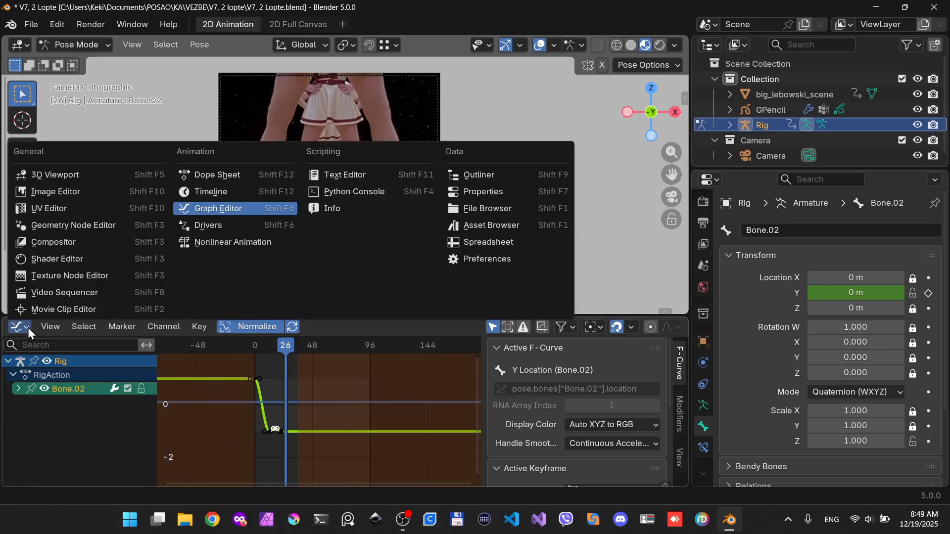
pyautogui.click(231, 210)
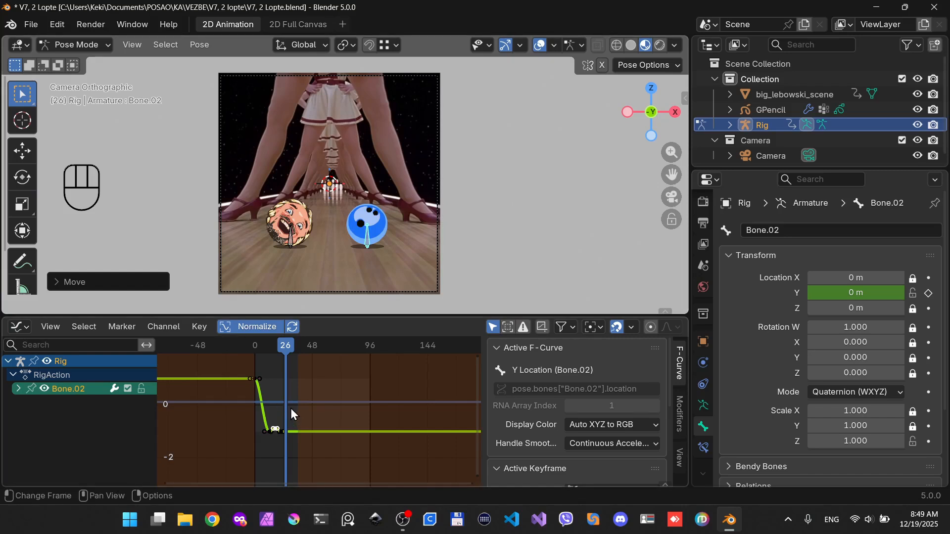
pyautogui.press('a')
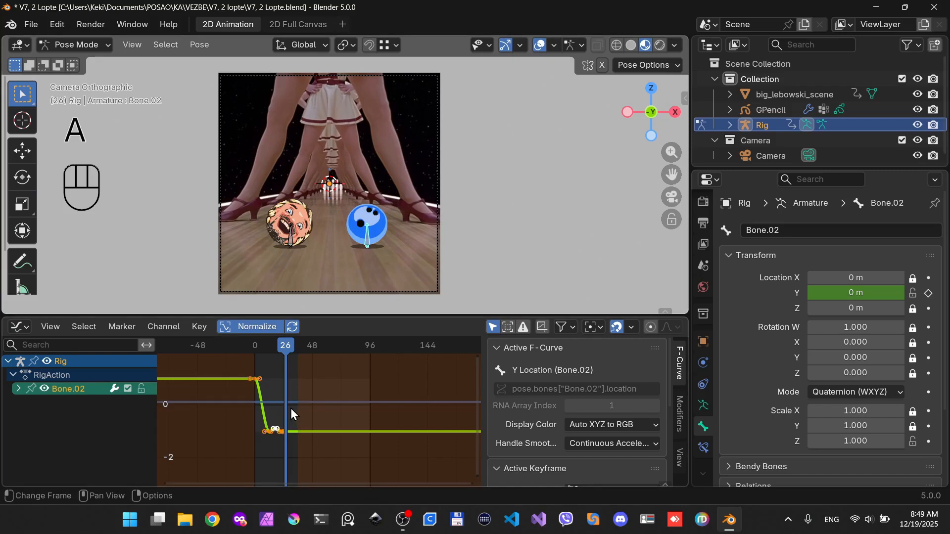
pyautogui.press('KP_Decimal')
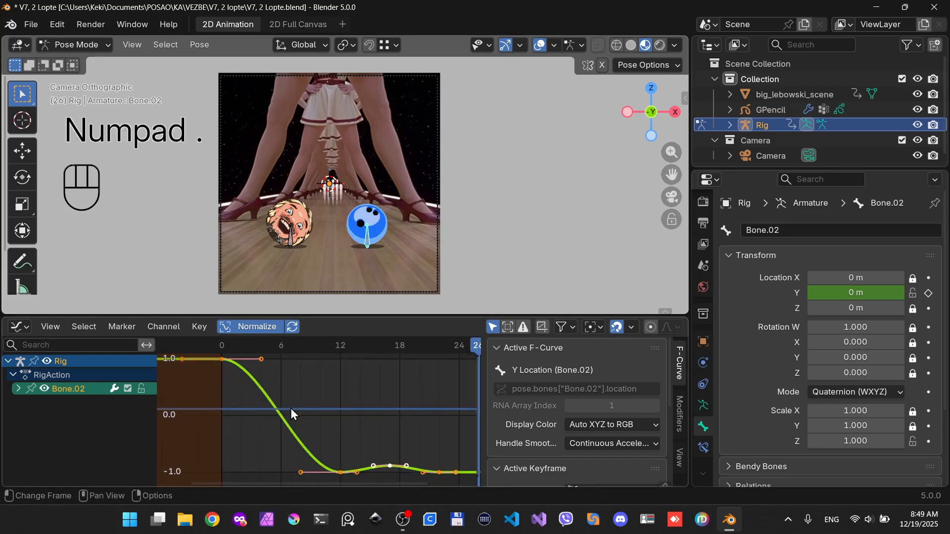
# With the animation playing, raise Bone.02's Y Location keyframe at frame 17 to about 0.7 m for a higher bounce
pyautogui.press('space')
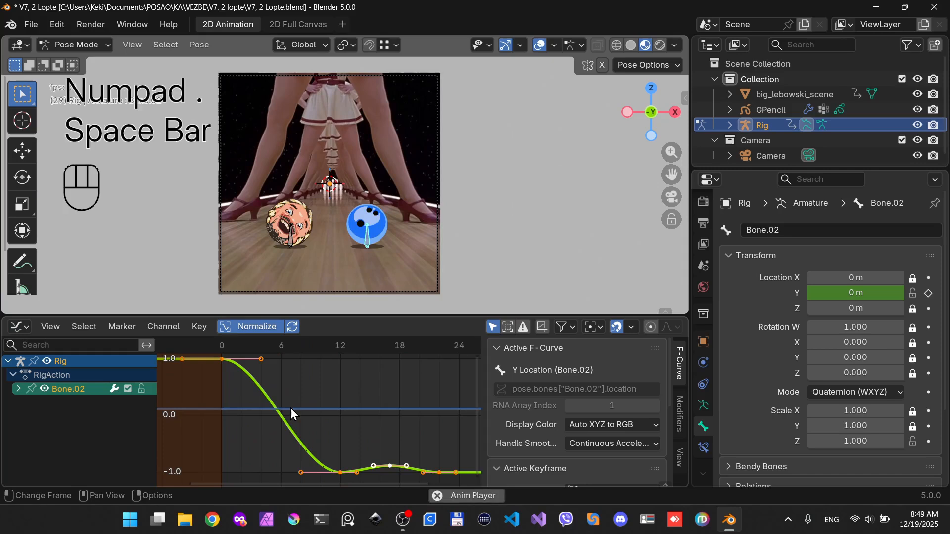
pyautogui.click(389, 466)
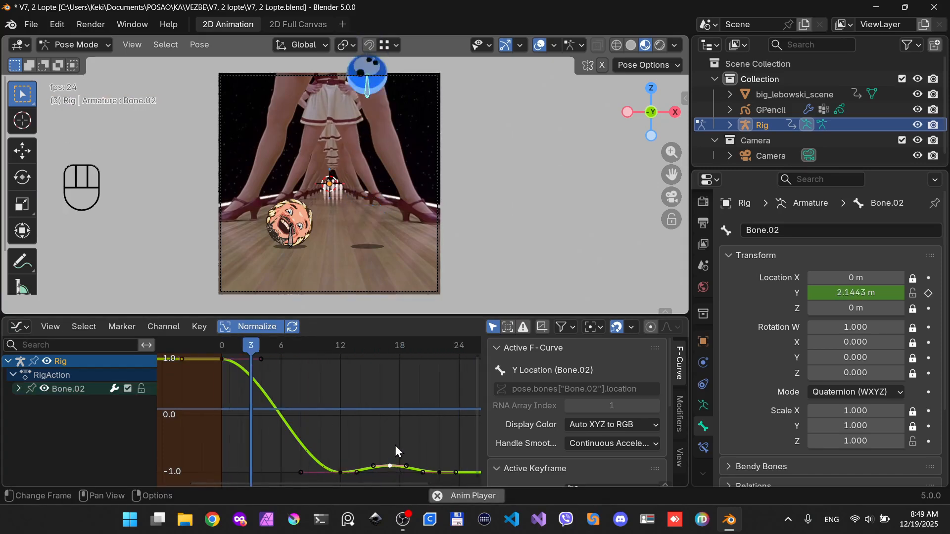
pyautogui.press('g')
pyautogui.press('z')
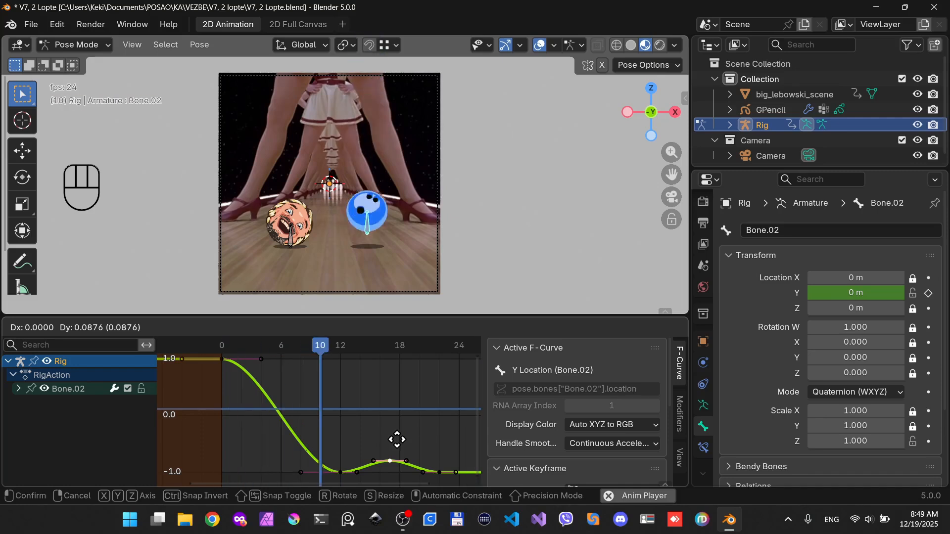
pyautogui.click(397, 440)
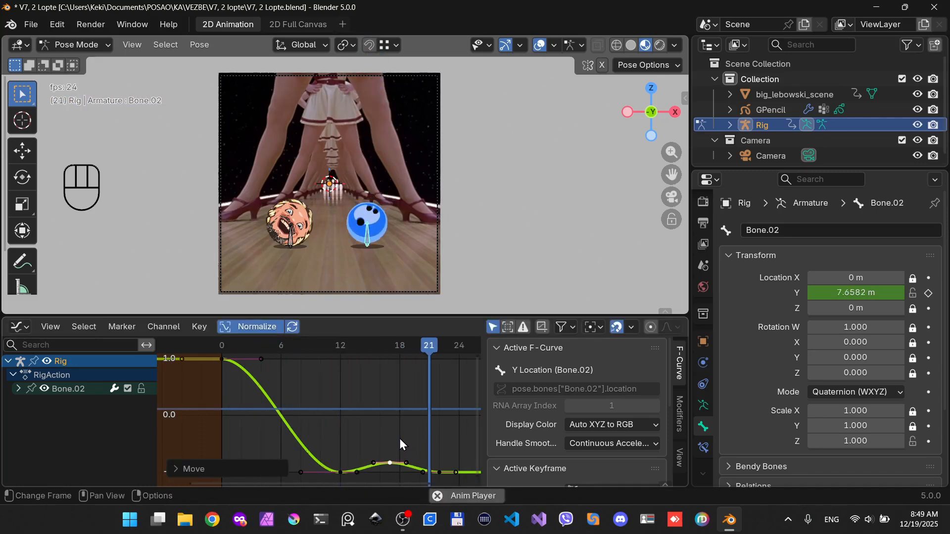
# Set the handle type of Bone.02's Y Location keyframes at frames 0, 12 and 22 to Vector
pyautogui.click(439, 472)
pyautogui.keyDown('shift'); pyautogui.click(341, 472); pyautogui.keyUp('shift')
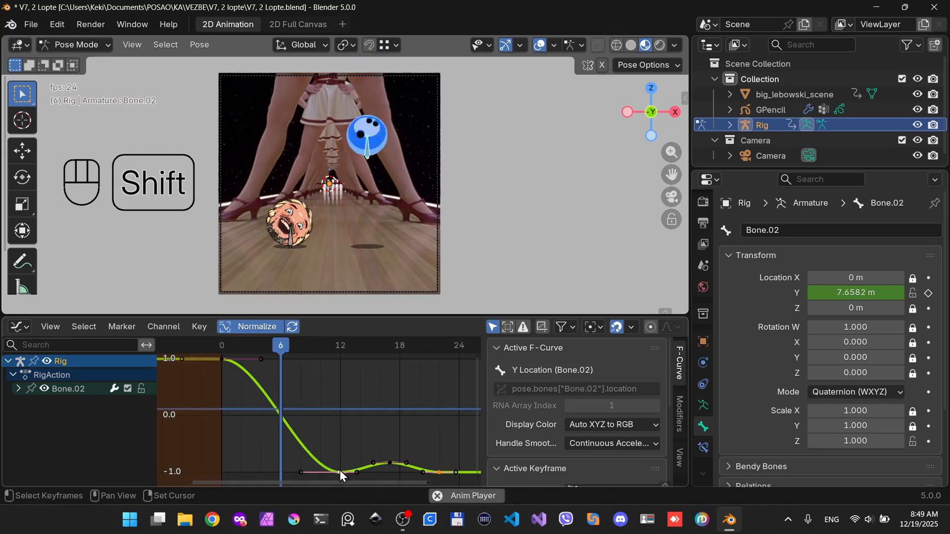
pyautogui.keyDown('shift'); pyautogui.click(222, 359); pyautogui.keyUp('shift')
pyautogui.click(199, 327)
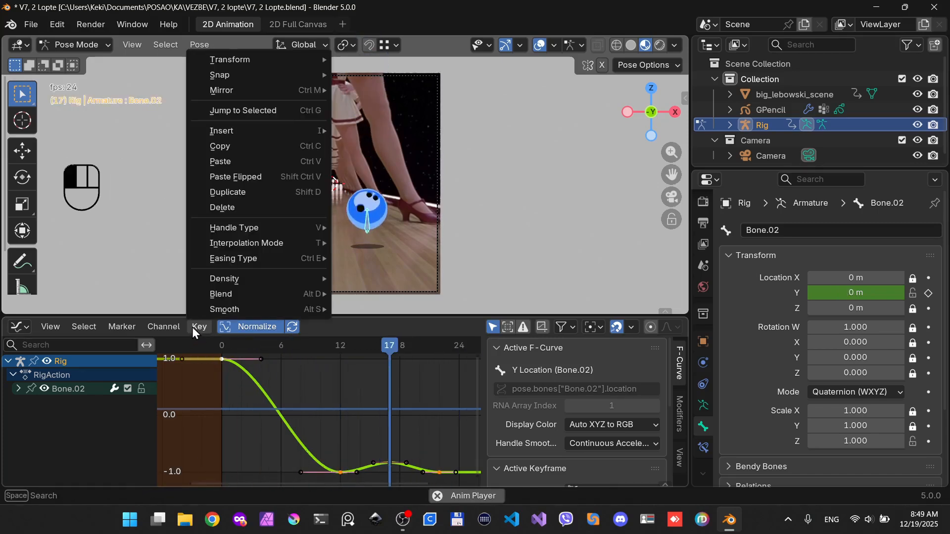
pyautogui.moveTo(299, 227)
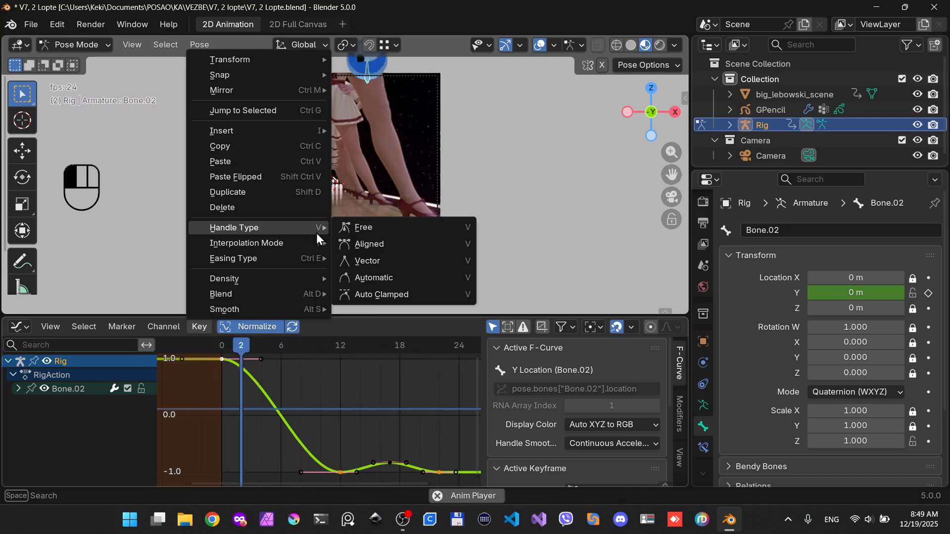
pyautogui.press('Escape')
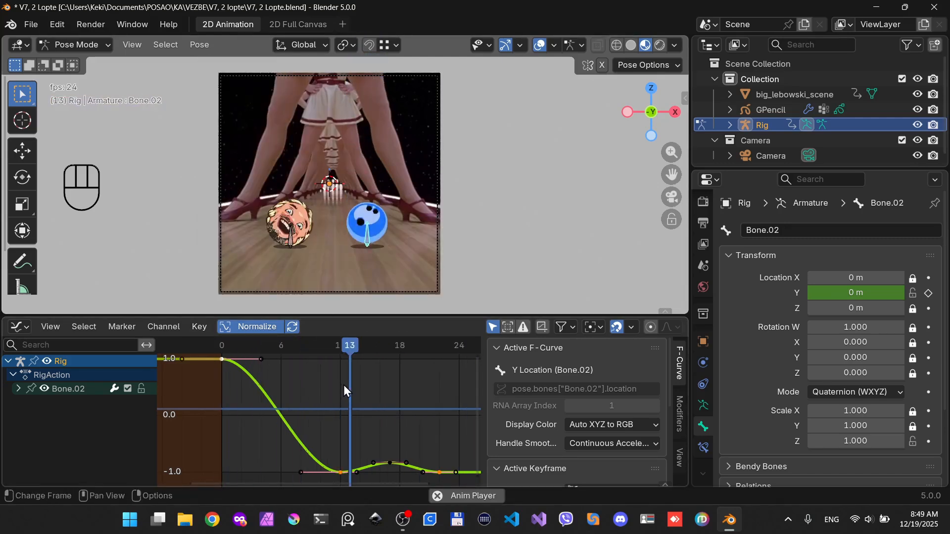
pyautogui.press('v')
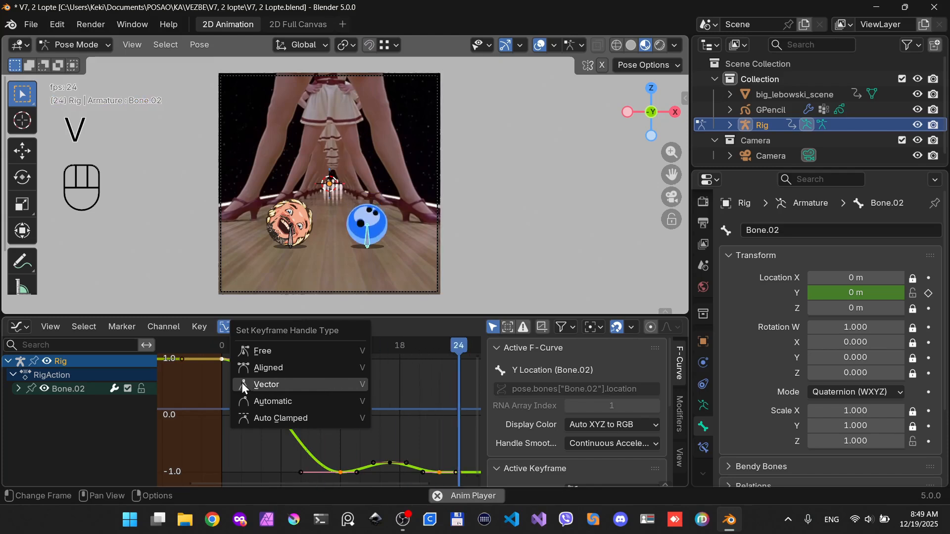
pyautogui.click(303, 384)
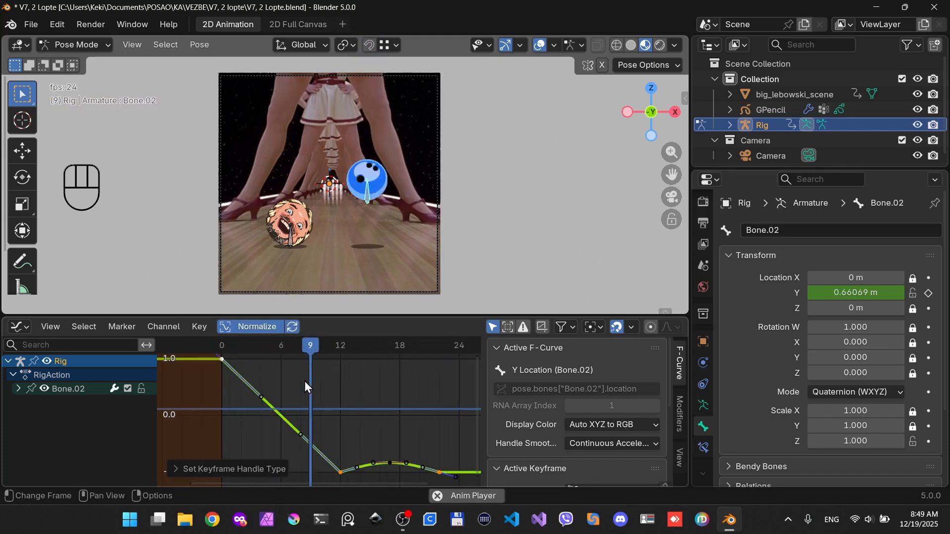
# Lengthen the curve handles of the bounce-peak keyframe at frame 17 by a scale of about 1.5
pyautogui.click(391, 463)
pyautogui.press('s')
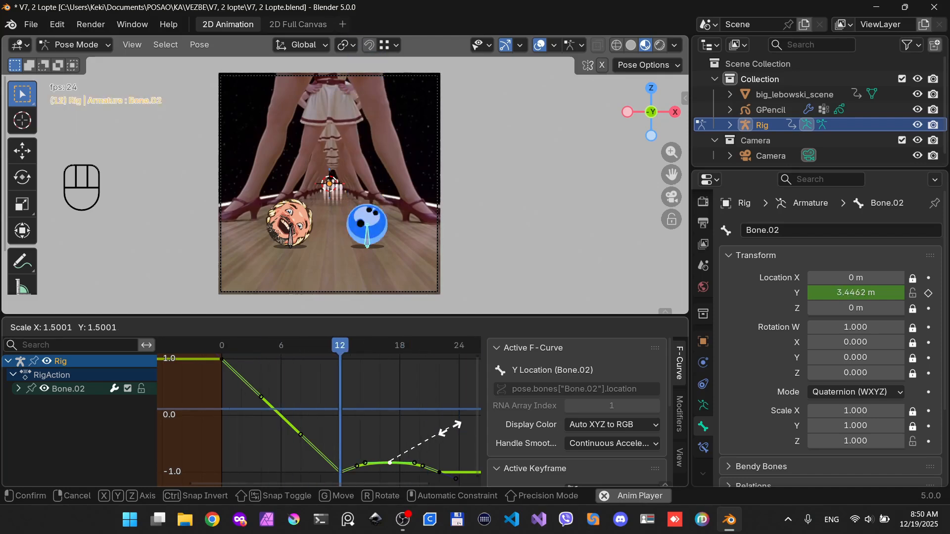
pyautogui.click(448, 428)
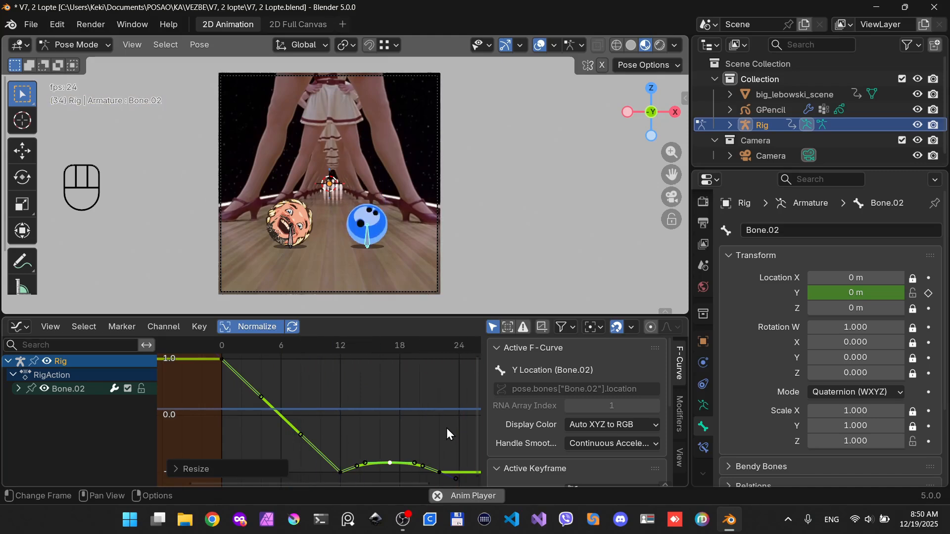
# Copy the bounce keyframes from frames 12 to 22, paste them starting at frame 22, and play the animation
pyautogui.press('space')
pyautogui.moveTo(446, 429); pyautogui.dragTo(271, 408, button='middle')
pyautogui.moveTo(248, 396); pyautogui.dragTo(363, 453)
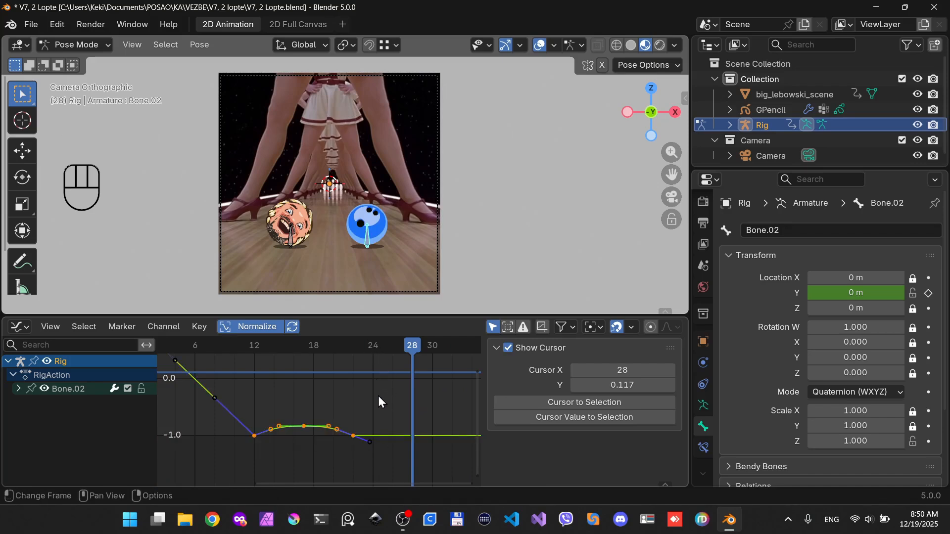
pyautogui.press('Up')
pyautogui.press('Up')
pyautogui.press('Up')
pyautogui.press('Down')
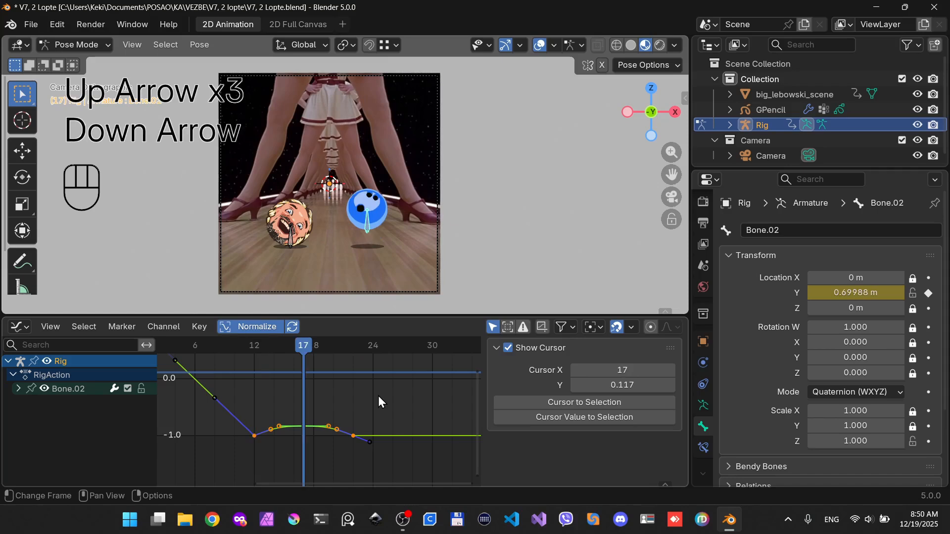
pyautogui.press('Down')
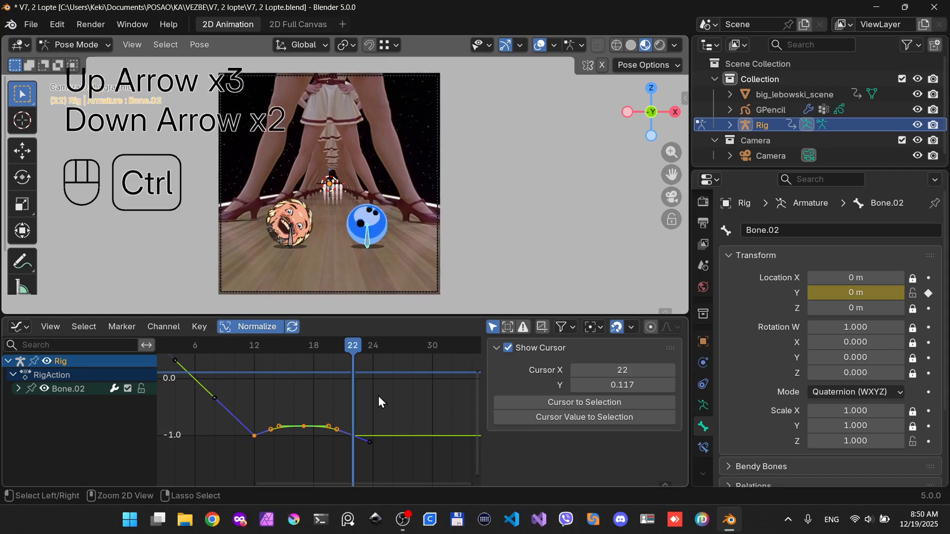
pyautogui.hotkey('ctrl', 'c')
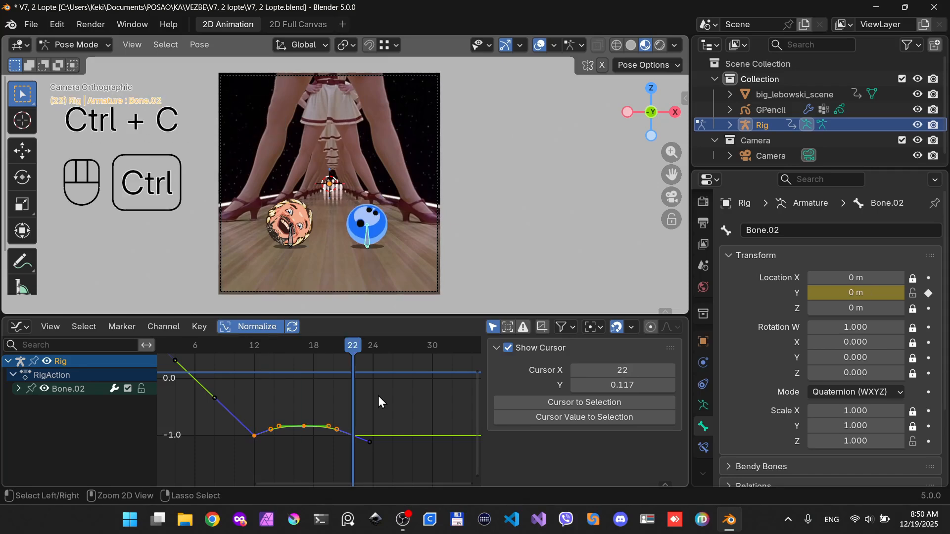
pyautogui.hotkey('ctrl', 'v')
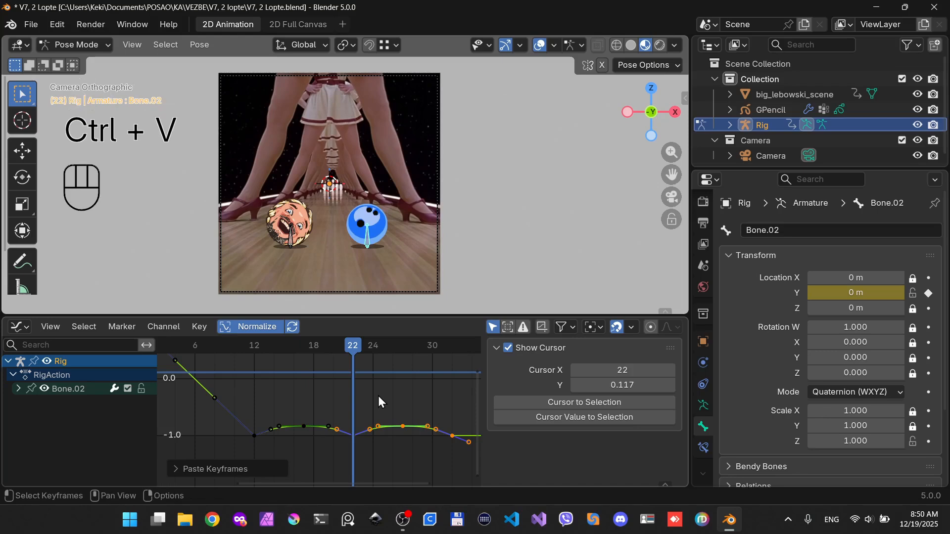
pyautogui.press('space')
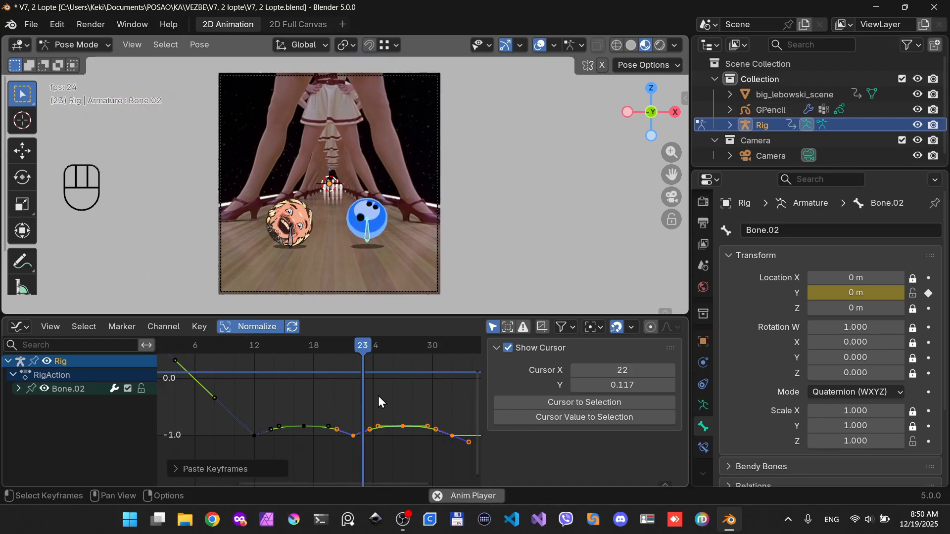
pyautogui.press('space')
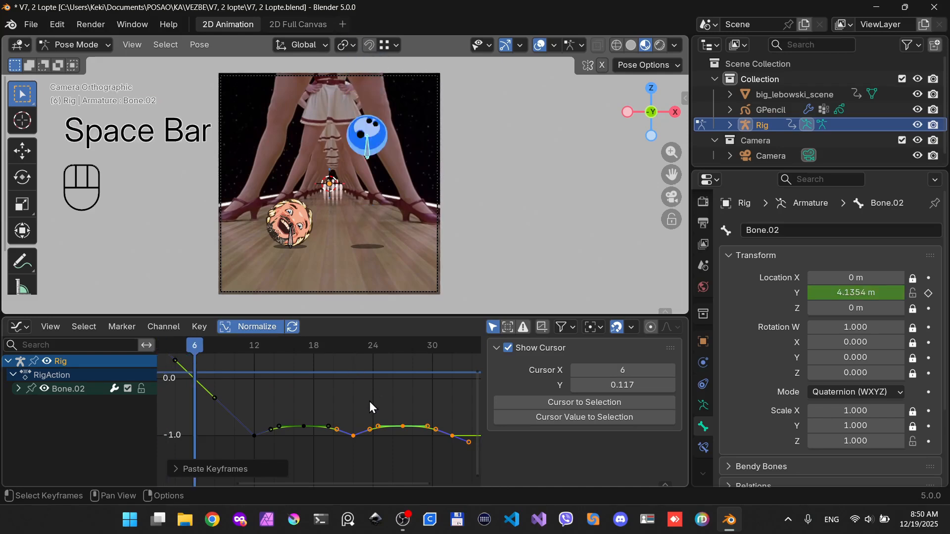
# Set the Graph Editor pivot point to the 2D cursor and snap the cursor to the keyframe at frame 22
pyautogui.press('Down')
pyautogui.press('Down')
pyautogui.press('Down')
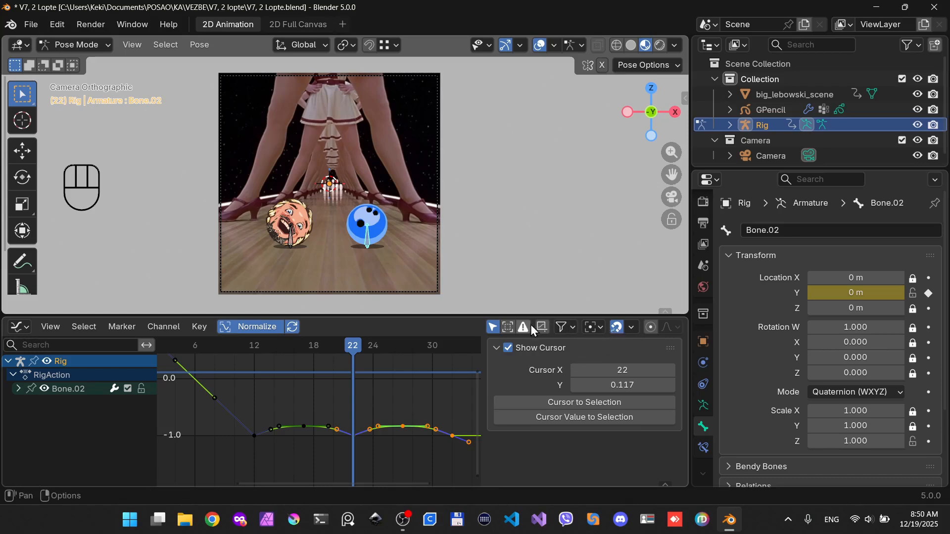
pyautogui.moveTo(600, 323); pyautogui.dragTo(621, 382)
pyautogui.click(356, 437)
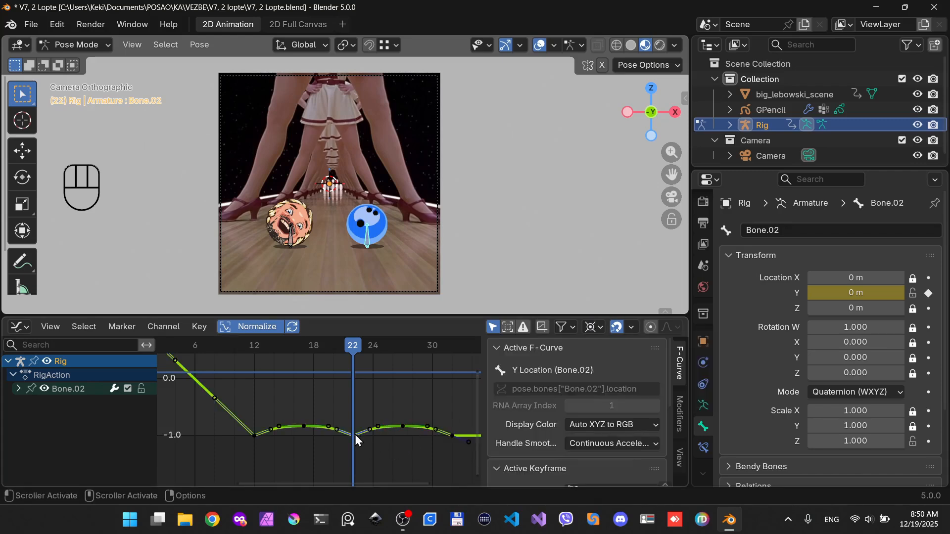
pyautogui.click(681, 454)
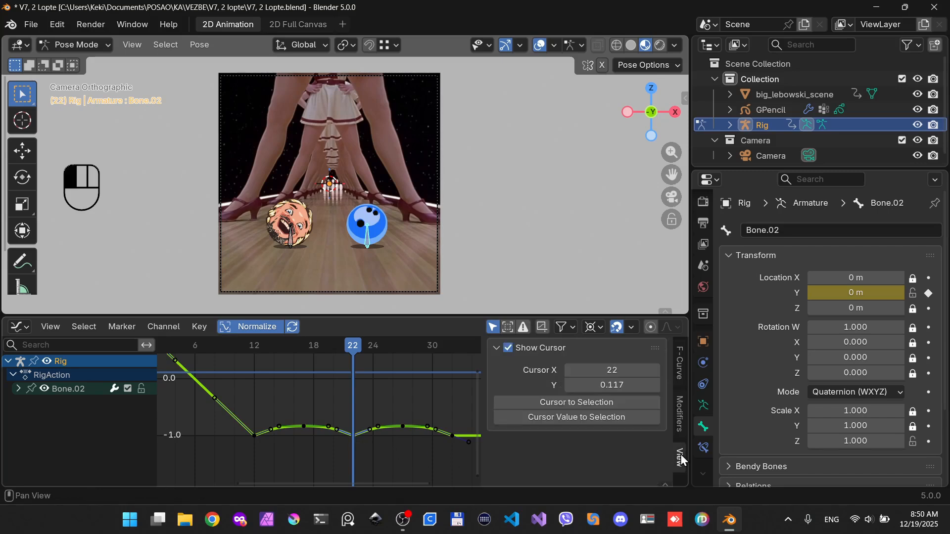
pyautogui.click(613, 402)
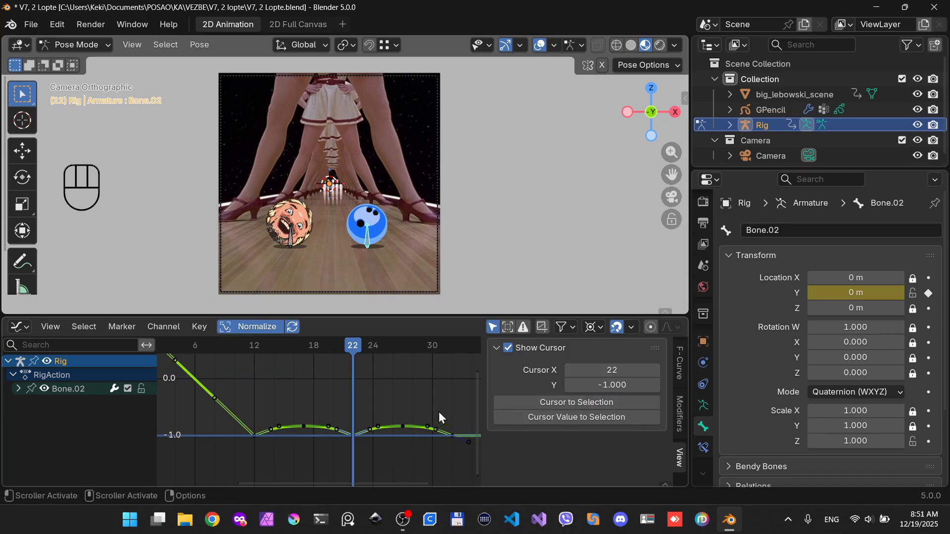
# Scale the second bounce's keyframes to about 0.45 around the cursor at frame 22 and play the animation
pyautogui.moveTo(460, 400); pyautogui.dragTo(350, 451)
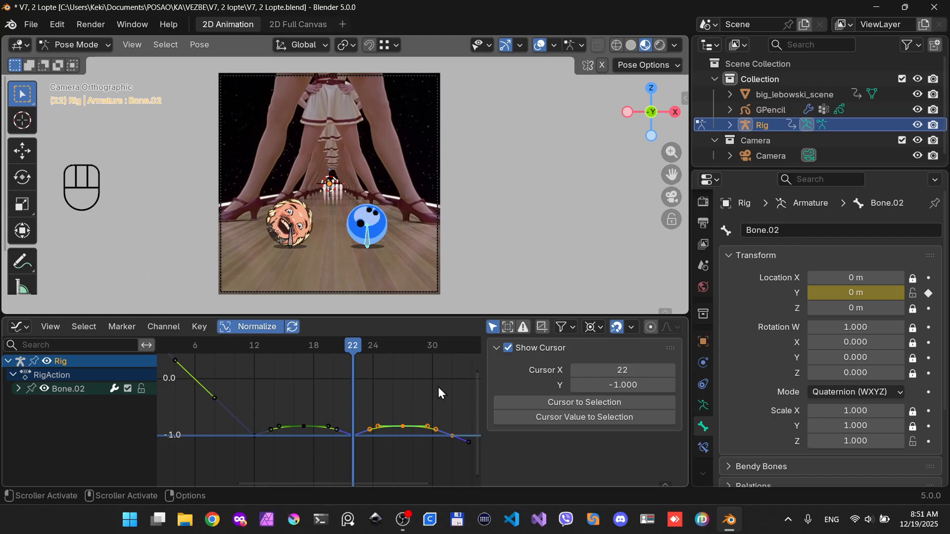
pyautogui.press('s')
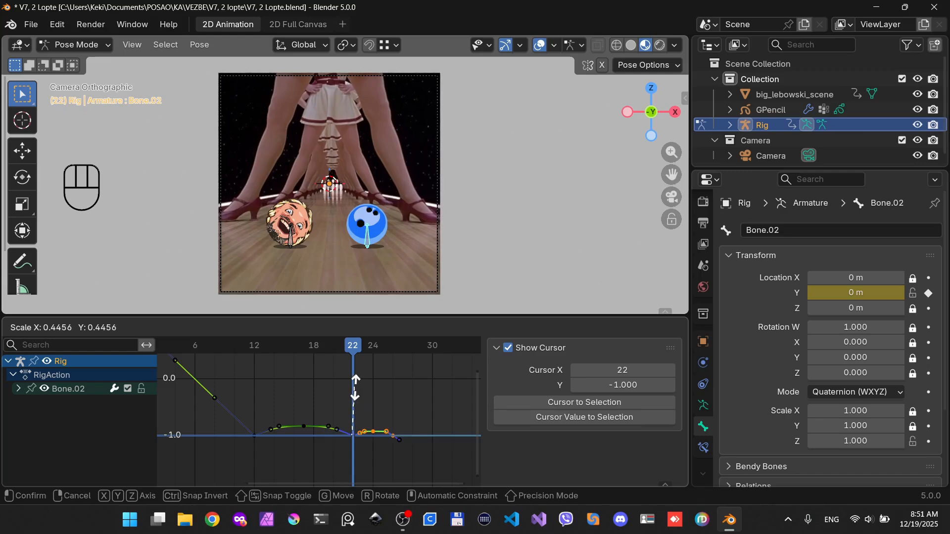
pyautogui.click(354, 388)
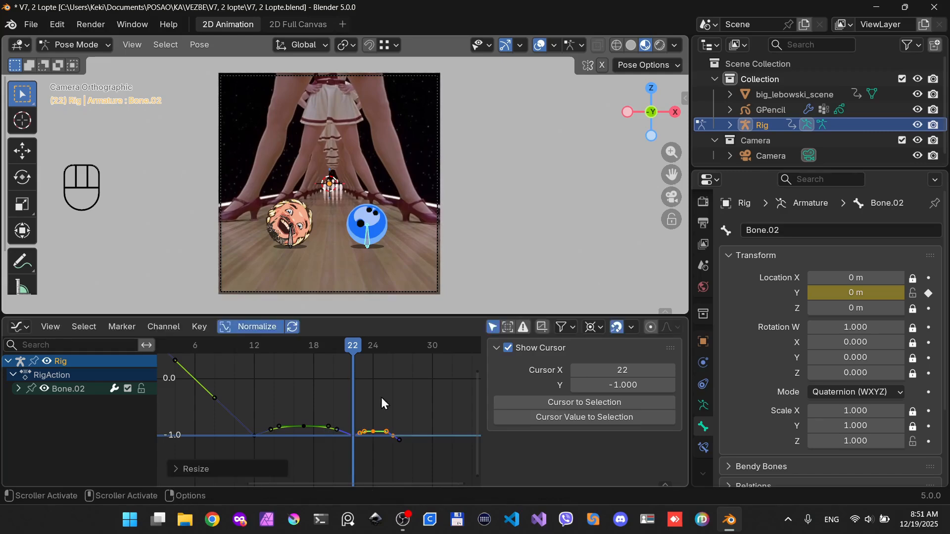
pyautogui.press('space')
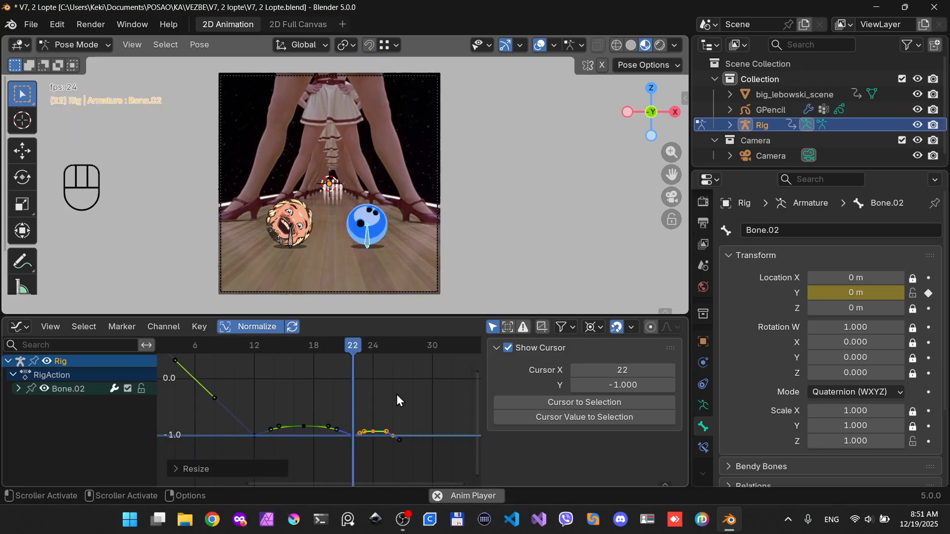
pyautogui.press('space')
# Shrink the second bounce again by a scale of about 0.6 from frame 22 and play the animation
pyautogui.click(357, 345)
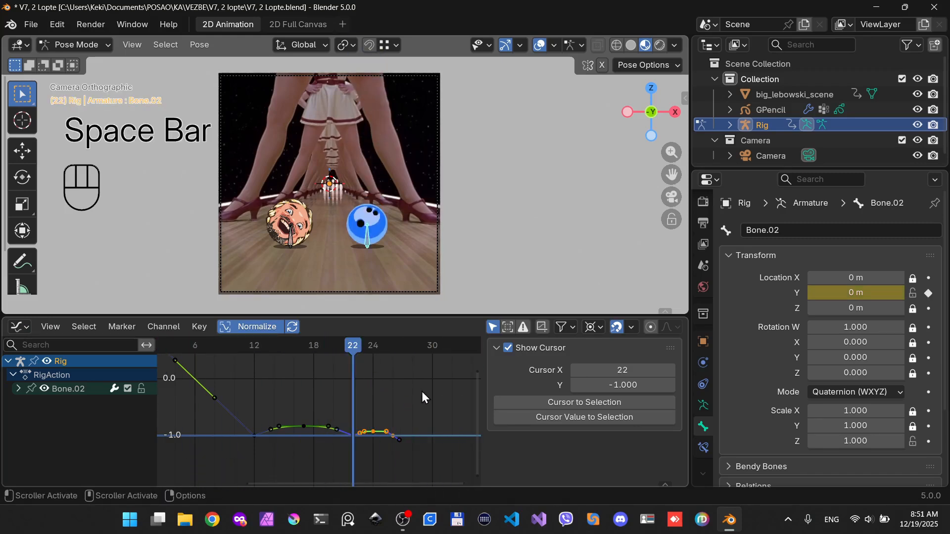
pyautogui.press('s')
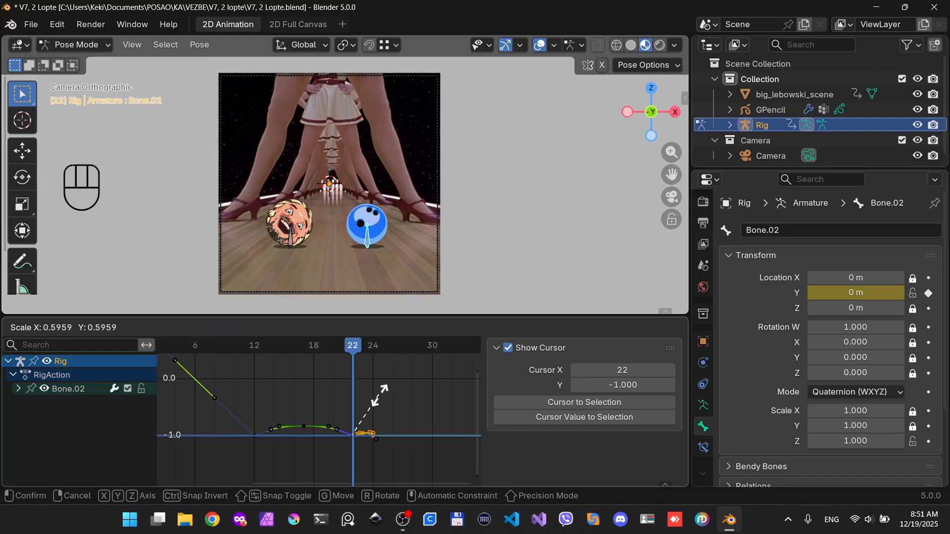
pyautogui.click(380, 395)
pyautogui.press('space')
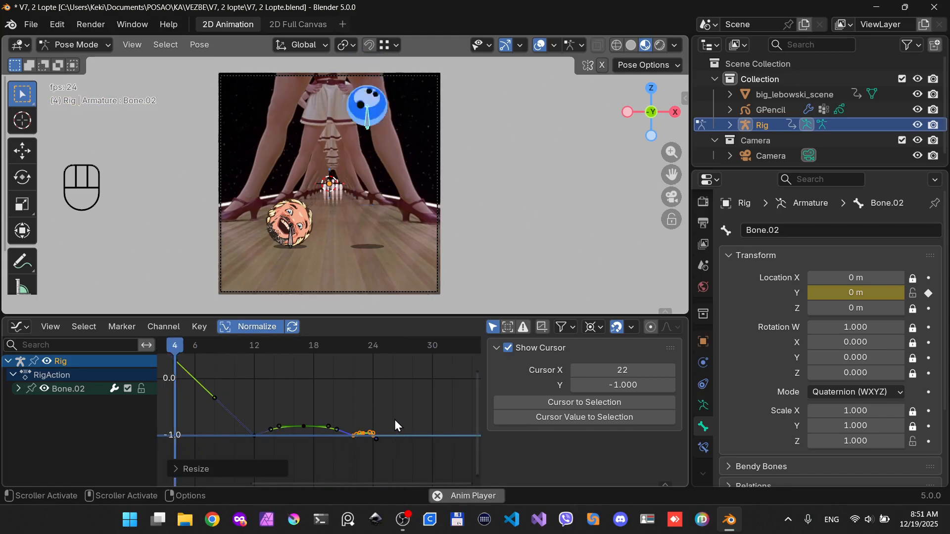
pyautogui.press('space')
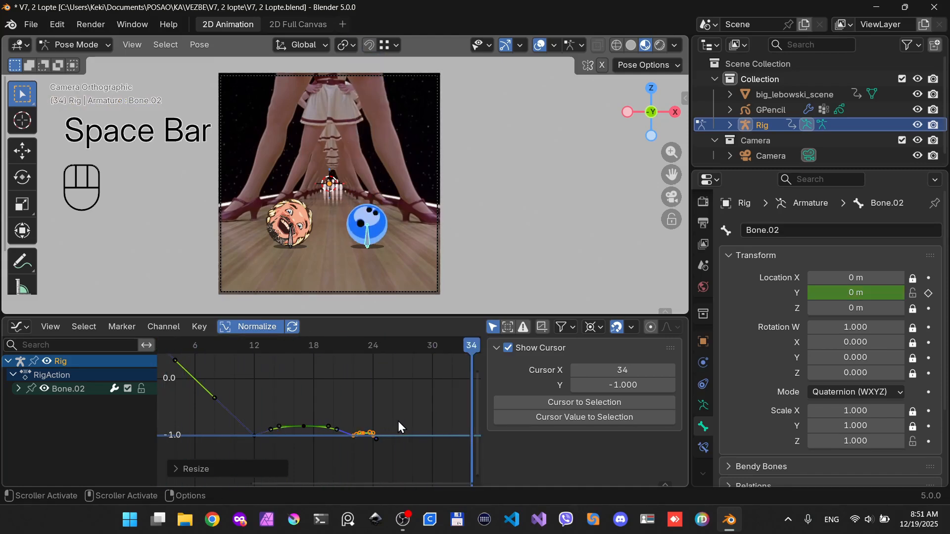
# Switch the Graph Editor area back to the Dope Sheet and save the file
pyautogui.hotkey('ctrl', 'Tab')
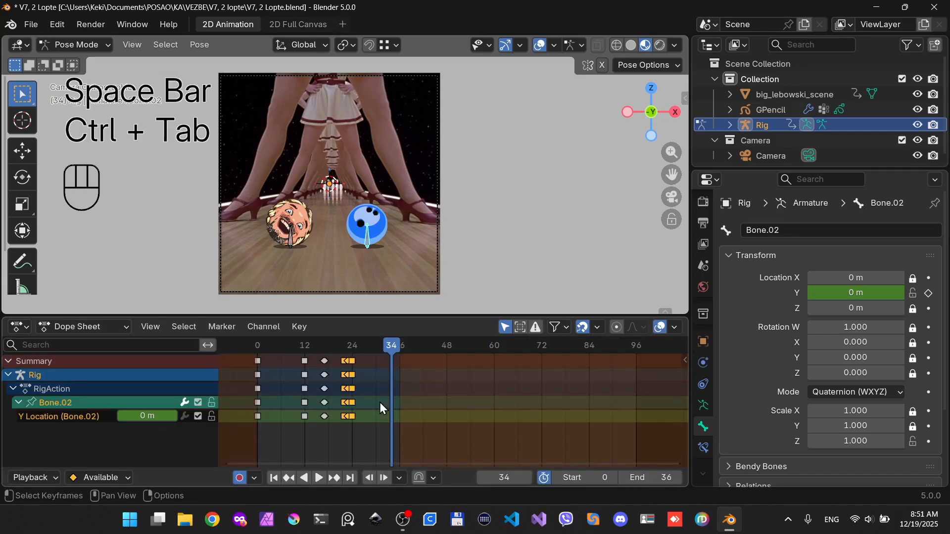
pyautogui.hotkey('ctrl', 's')
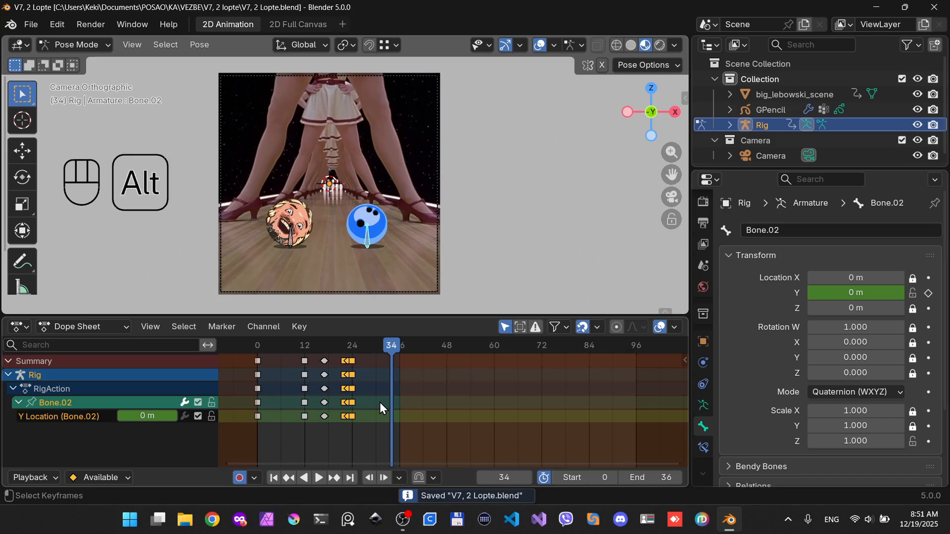
# Clear the preview range and play the animation over the full frame range
pyautogui.hotkey('alt', 'p')
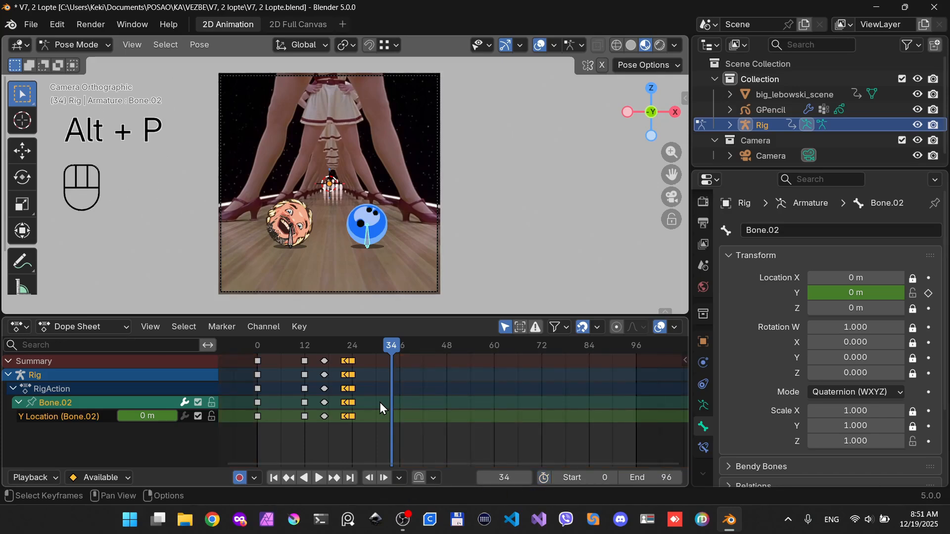
pyautogui.press('space')
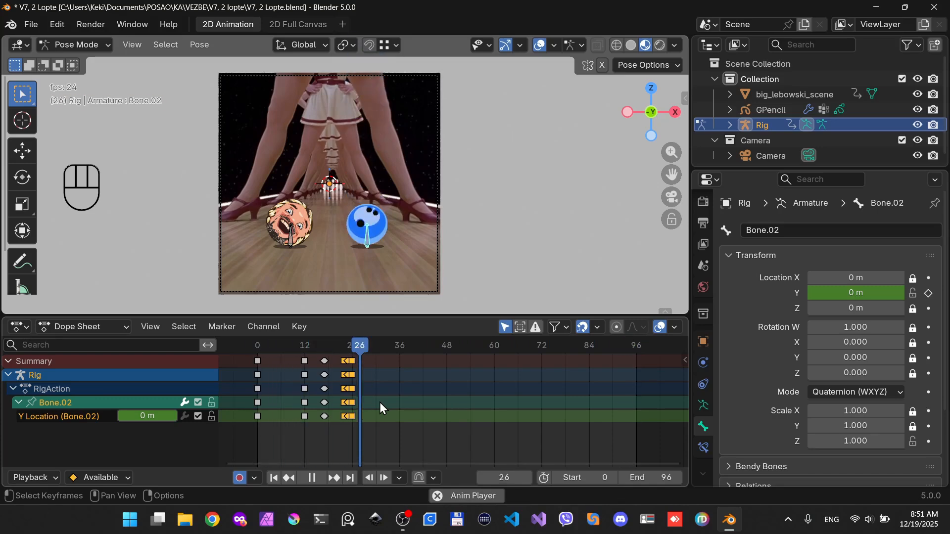
# Stop the playback and save the file
pyautogui.press('space')
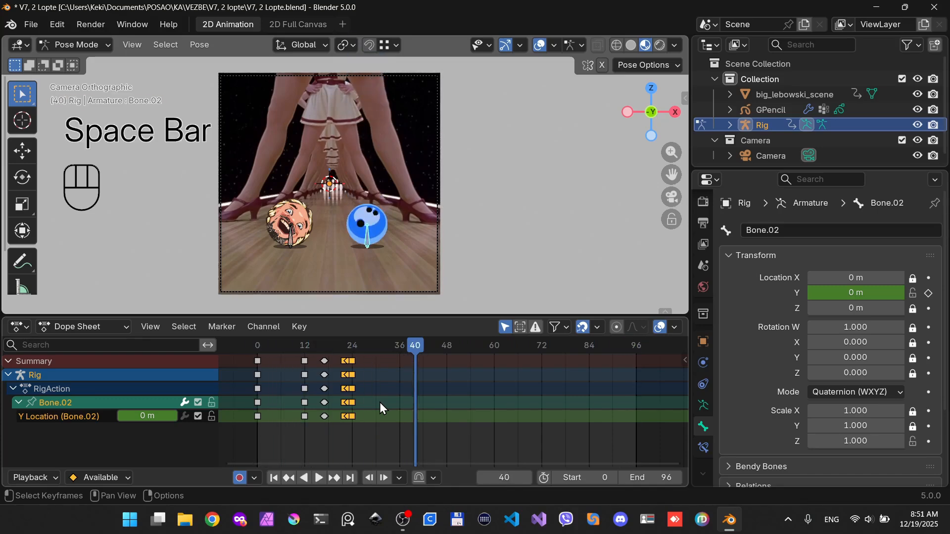
pyautogui.hotkey('ctrl', 's')
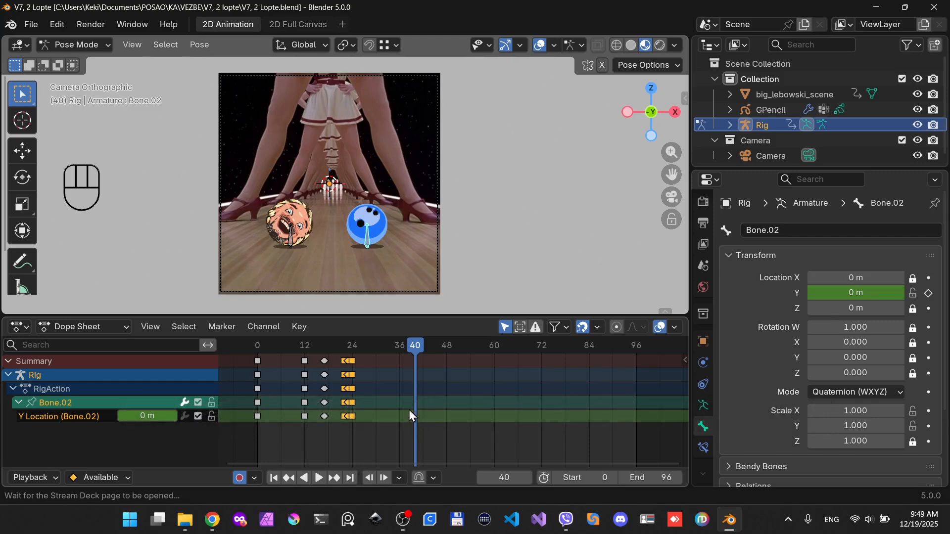
# At frame 36, raise the face ball's bone about 8.3 m in Y and key its Y location
pyautogui.click(290, 241)
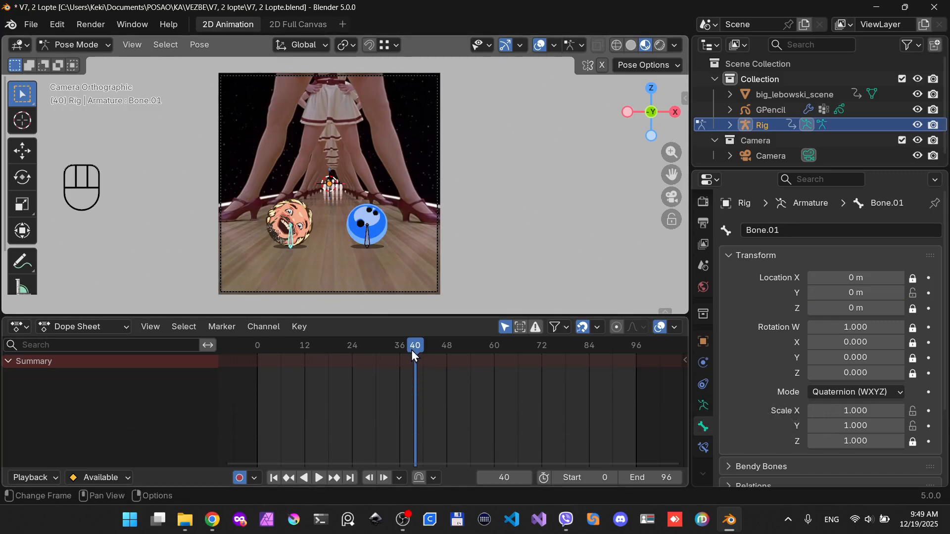
pyautogui.moveTo(412, 351); pyautogui.dragTo(401, 346)
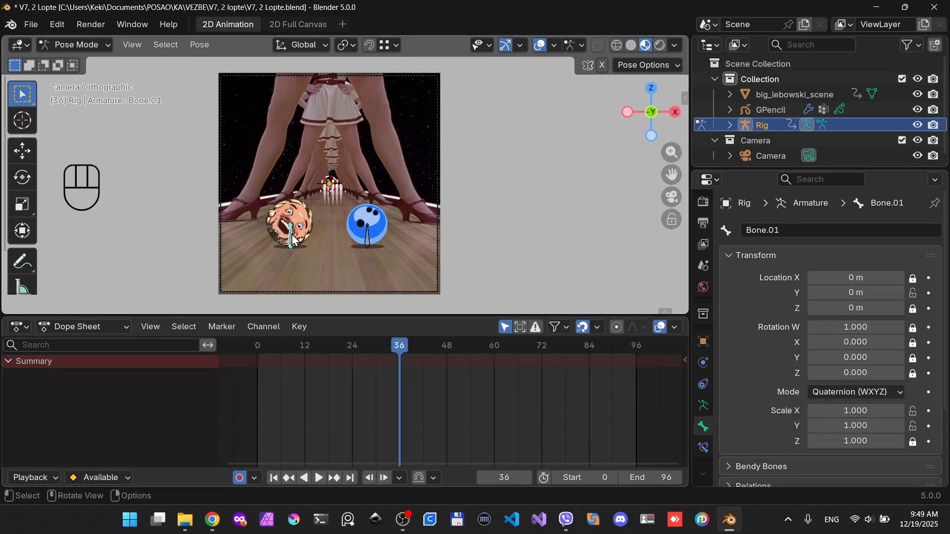
pyautogui.press('g')
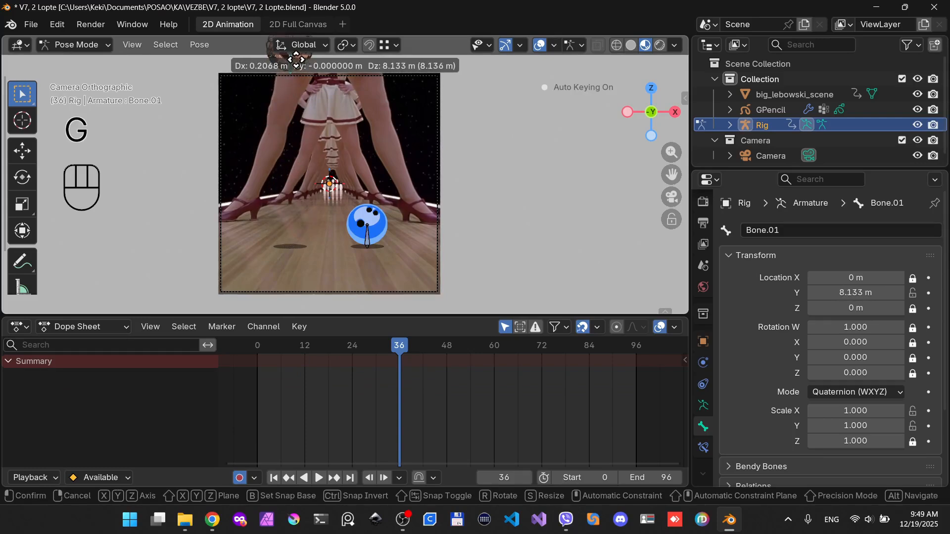
pyautogui.click(295, 58)
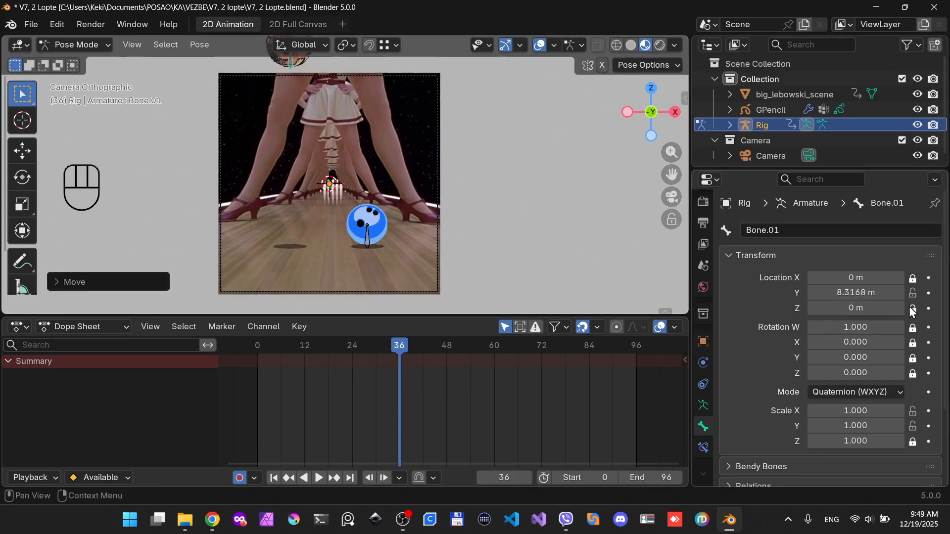
pyautogui.click(929, 293)
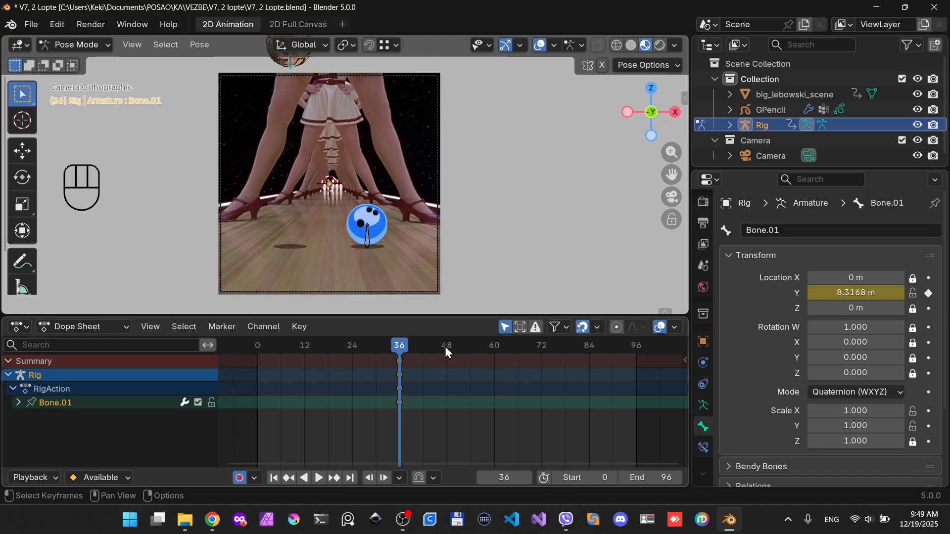
# Key the face ball bone's Y location at 0 m on frames 48, 50 and 60
pyautogui.click(446, 346)
pyautogui.click(845, 293)
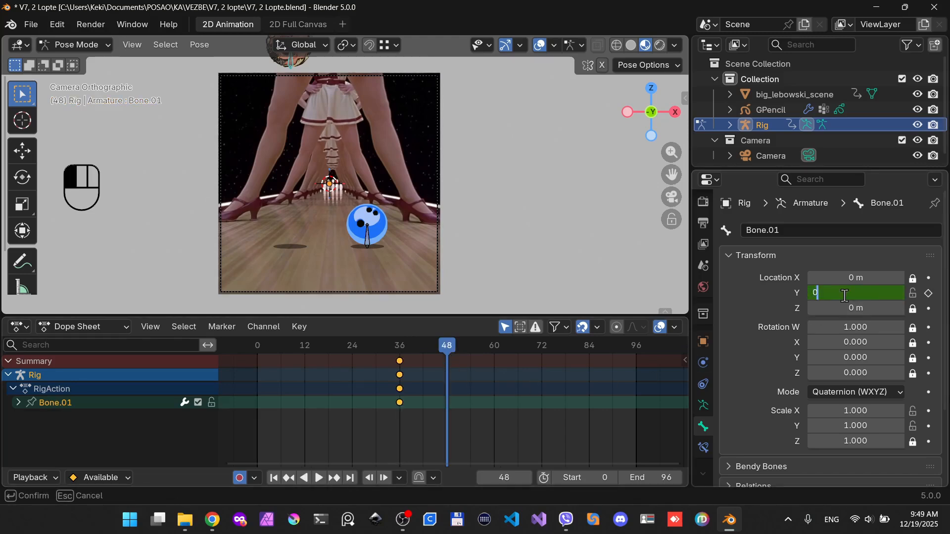
pyautogui.write('0')
pyautogui.press('Return')
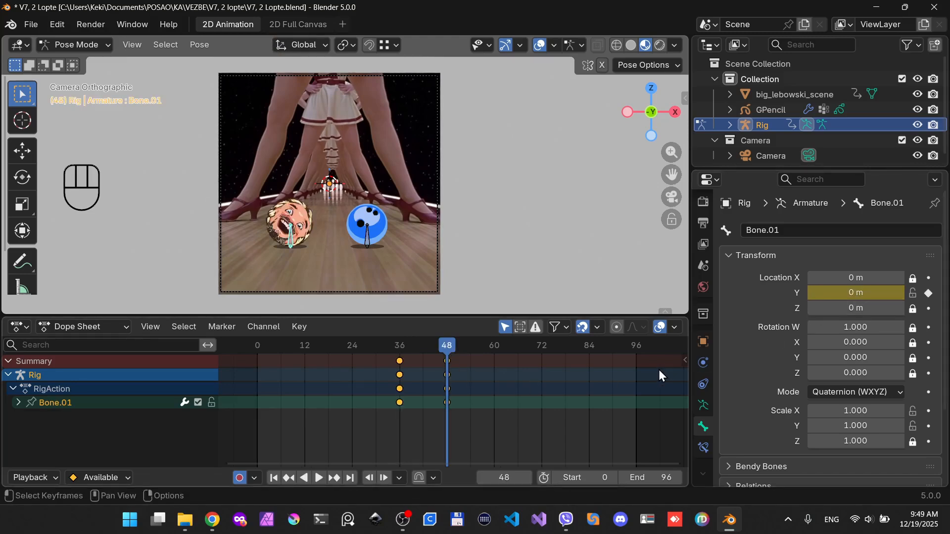
pyautogui.press('Right')
pyautogui.press('Right')
pyautogui.click(928, 293)
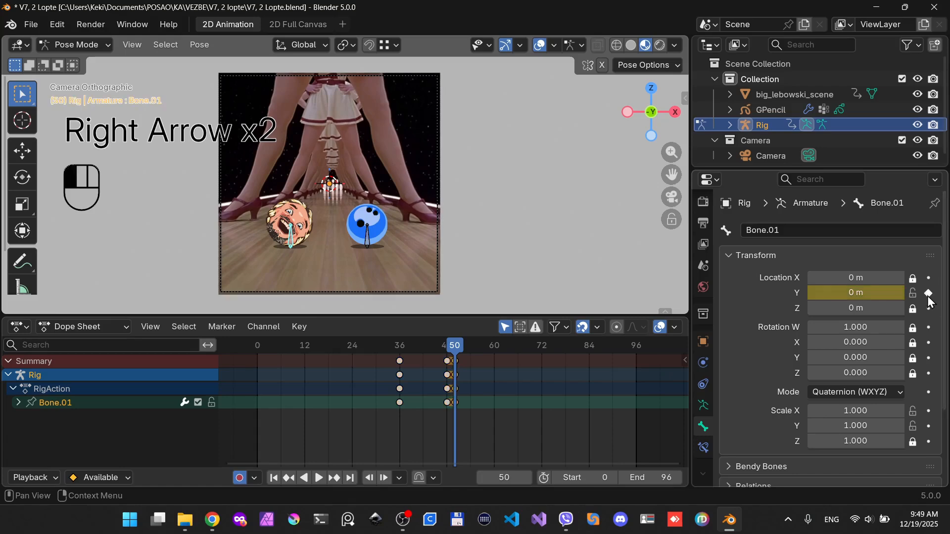
pyautogui.click(494, 346)
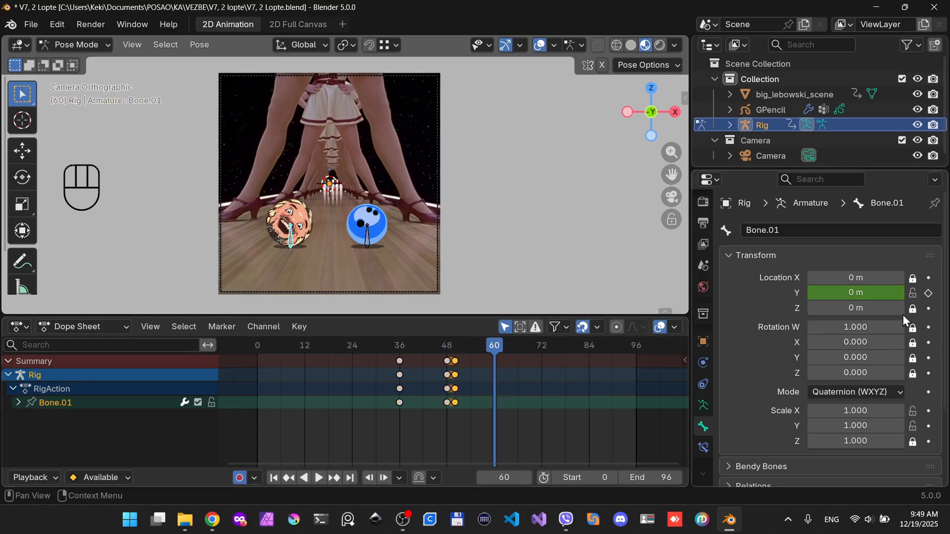
pyautogui.click(929, 293)
# Raise the face ball's bone to about 4.2 m in Y at frame 55 for the bounce's peak
pyautogui.moveTo(495, 345); pyautogui.dragTo(474, 344)
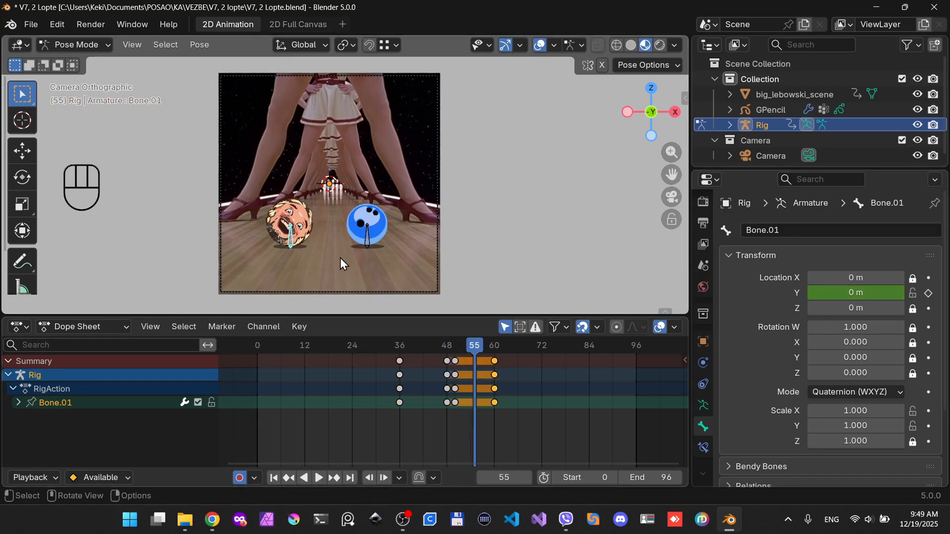
pyautogui.press('g')
pyautogui.click(333, 177)
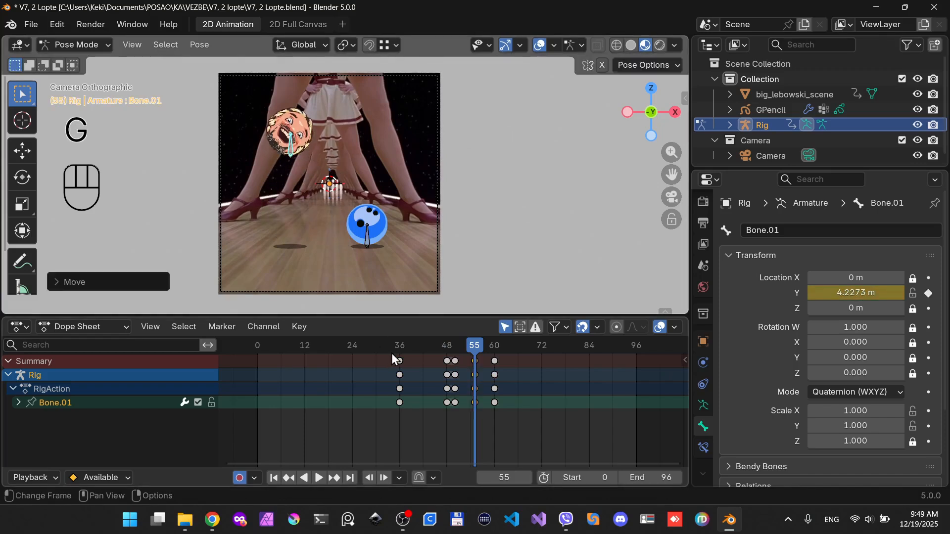
# Set a preview range from about frame 34 to 82, switch to the Graph Editor and play the animation
pyautogui.press('p')
pyautogui.moveTo(392, 389); pyautogui.dragTo(582, 420)
pyautogui.hotkey('ctrl', 'Tab')
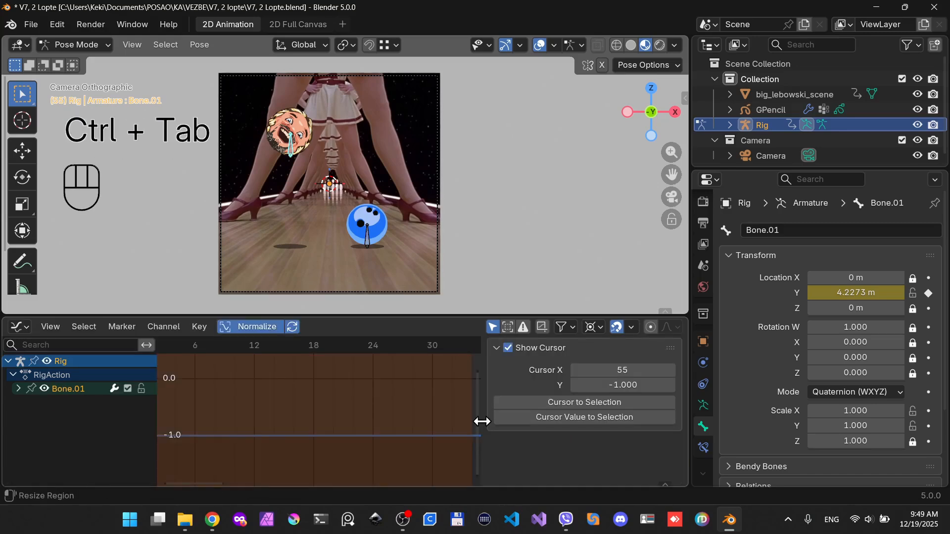
pyautogui.scroll(-7, 379, 406)
pyautogui.moveTo(385, 417); pyautogui.dragTo(198, 440, button='middle')
pyautogui.scroll(4, 283, 451)
pyautogui.moveTo(281, 433); pyautogui.dragTo(290, 450, button='middle')
pyautogui.press('space')
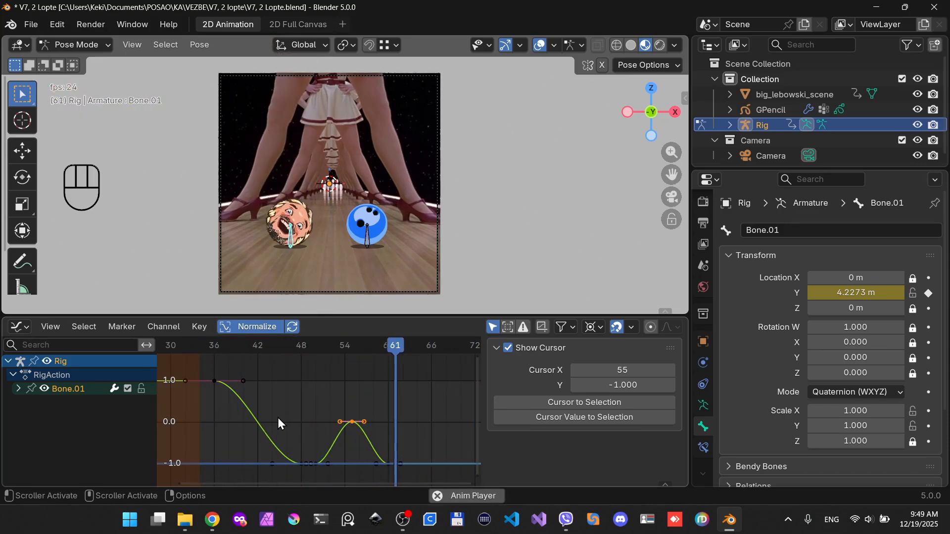
pyautogui.press('space')
# Set the handles of every keyframe except the peak at frame 55 to Vector while the animation plays
pyautogui.moveTo(201, 366); pyautogui.dragTo(323, 472)
pyautogui.keyDown('shift'); pyautogui.moveTo(407, 445); pyautogui.dragTo(376, 482); pyautogui.keyUp('shift')
pyautogui.press('space')
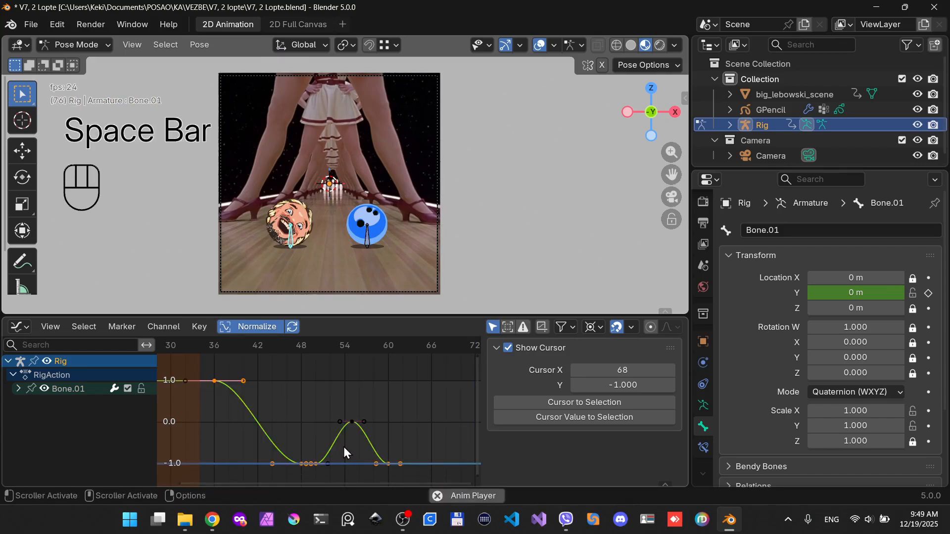
pyautogui.press('v')
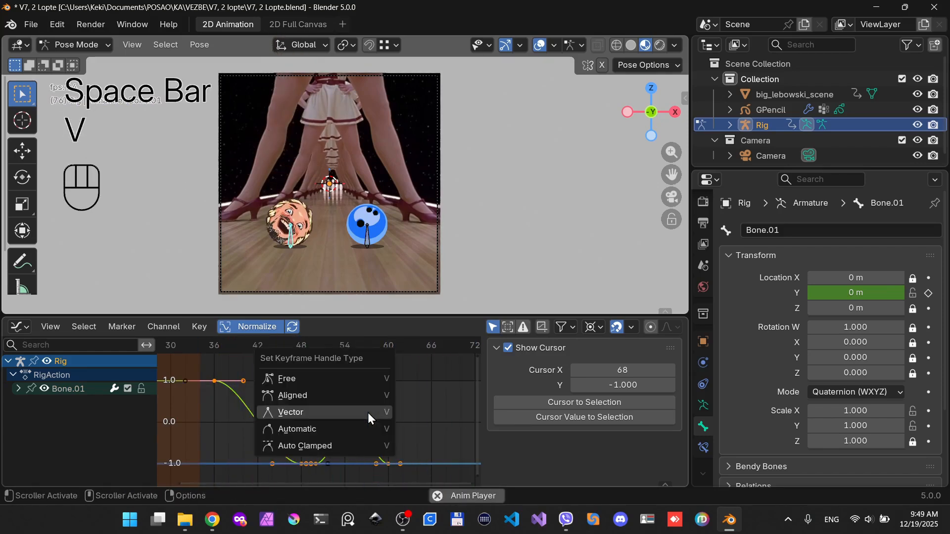
pyautogui.click(367, 418)
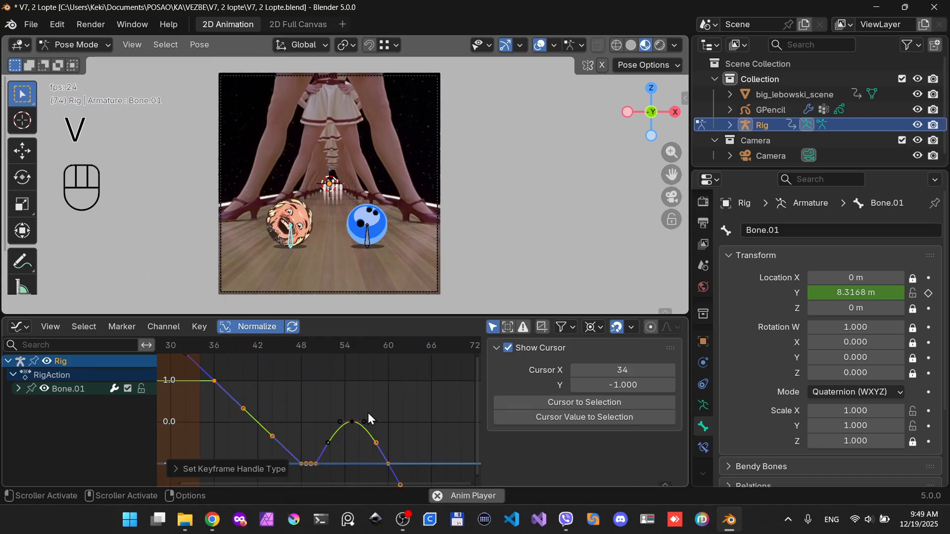
# Lengthen the handles of the peak keyframe at frame 55 by a scale of about 1.3 around its individual center
pyautogui.click(354, 421)
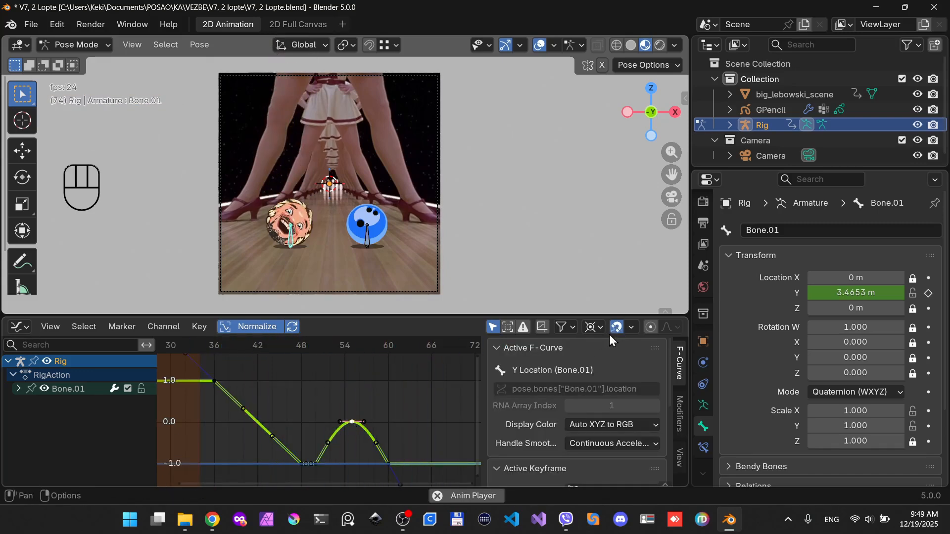
pyautogui.click(593, 327)
pyautogui.click(629, 398)
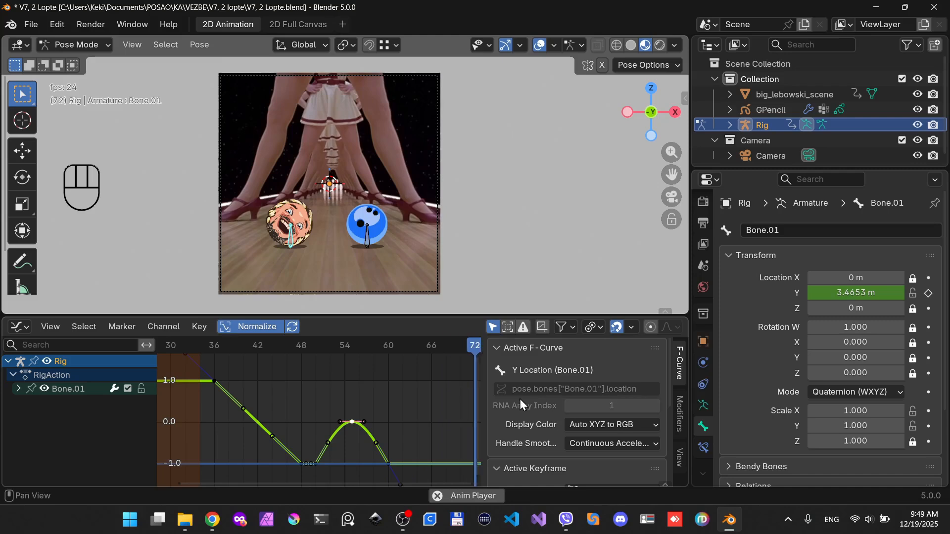
pyautogui.press('s')
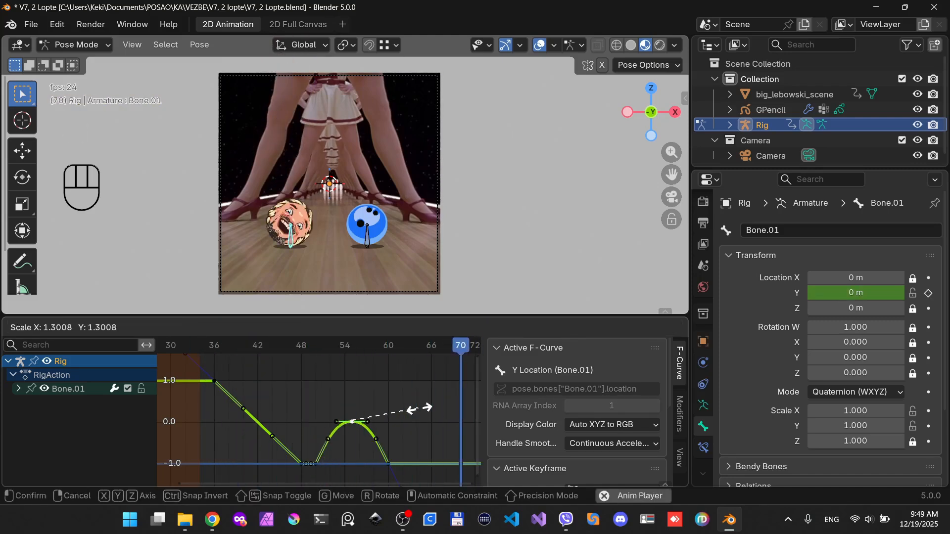
pyautogui.click(420, 409)
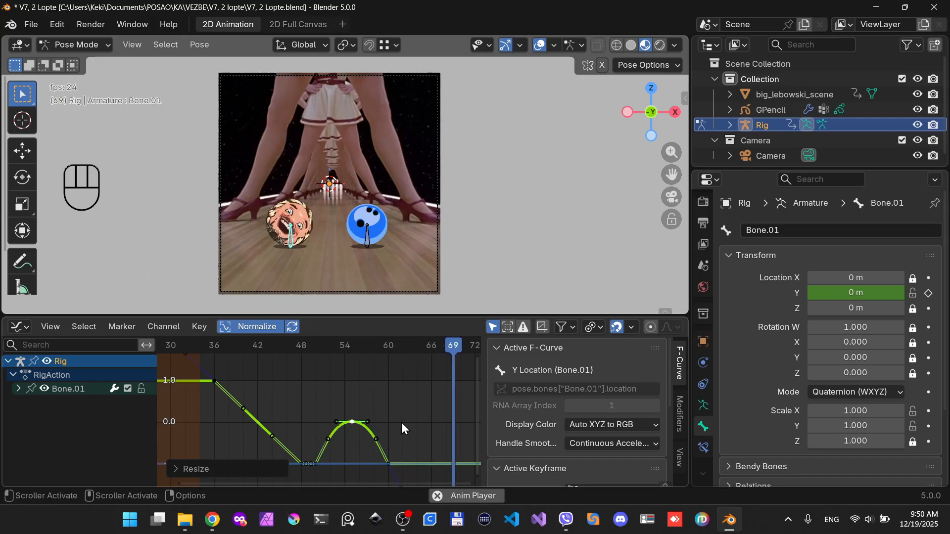
# Lower the peak keyframe at frame 55 slightly along Y, by about 0.07, and stop the playback
pyautogui.press('g')
pyautogui.press('z')
pyautogui.press('y')
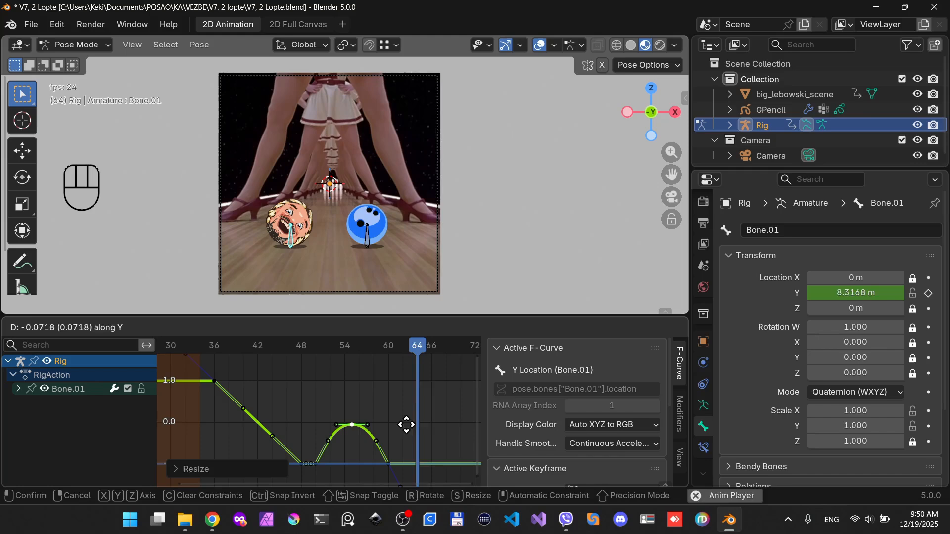
pyautogui.click(413, 428)
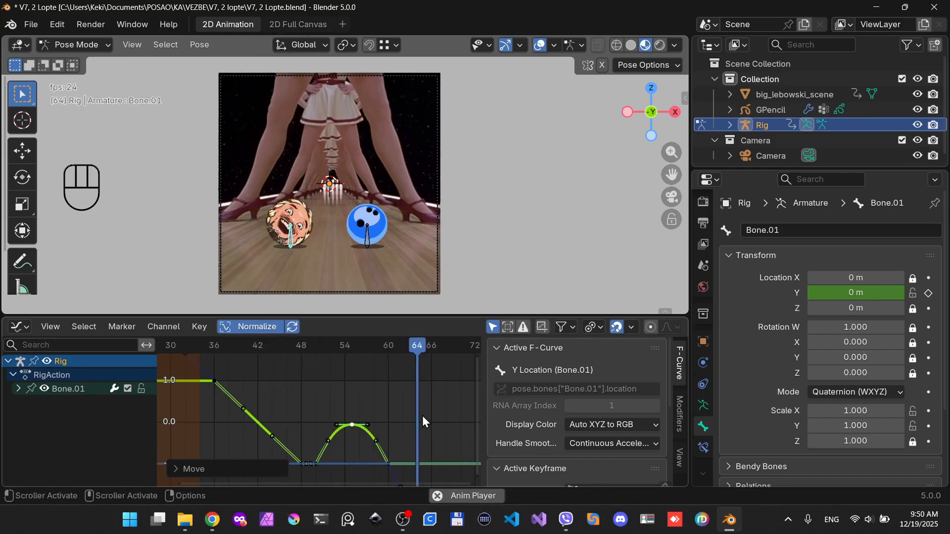
pyautogui.press('space')
# Copy the bounce's keyframes from frames 48 to 60 and paste them at frame 60
pyautogui.moveTo(408, 437); pyautogui.dragTo(350, 396, button='middle')
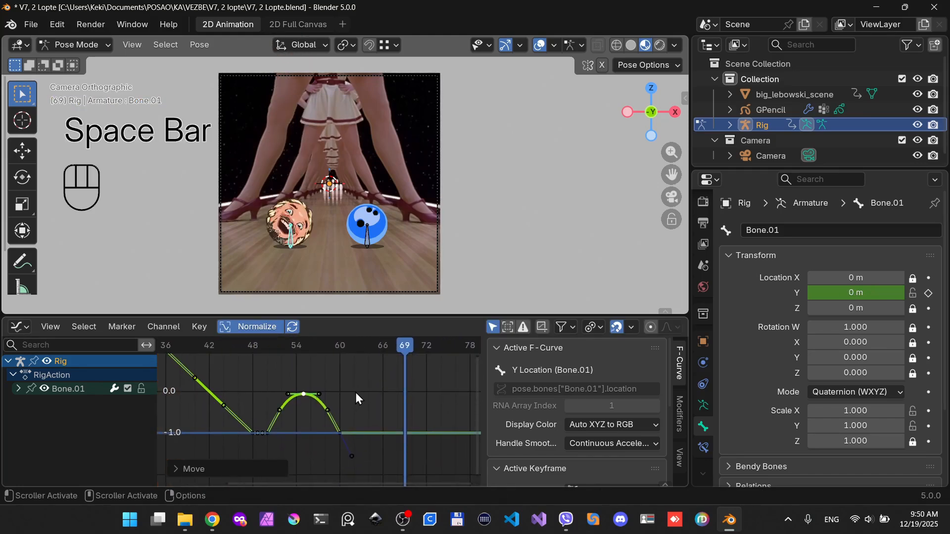
pyautogui.click(356, 391)
pyautogui.scroll(-2, 354, 388)
pyautogui.moveTo(353, 376); pyautogui.dragTo(272, 448)
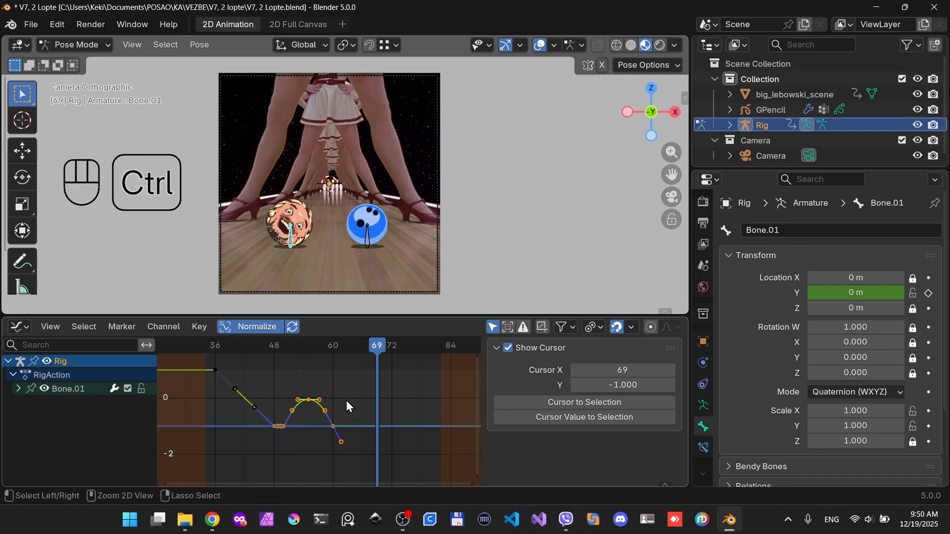
pyautogui.hotkey('ctrl', 'c')
pyautogui.press('Down')
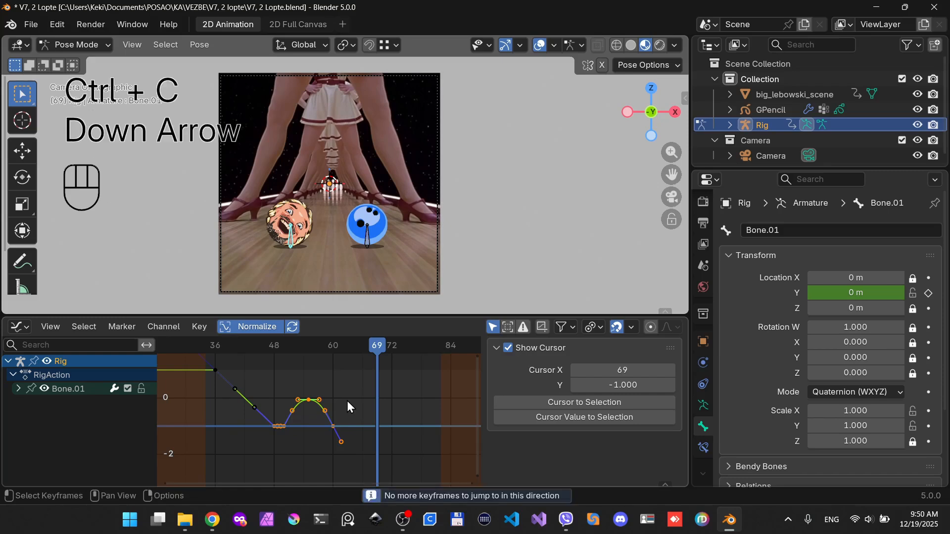
pyautogui.press('Up')
pyautogui.hotkey('ctrl', 'v')
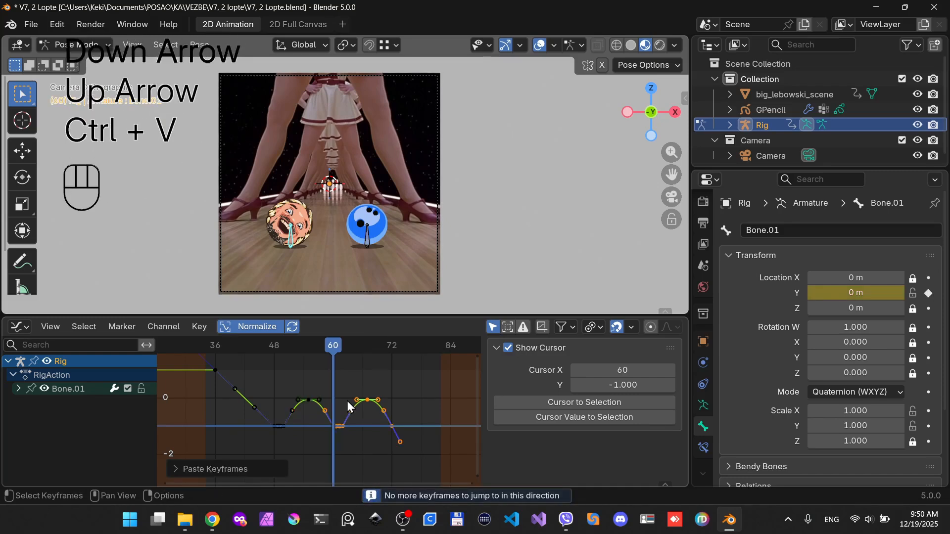
# Paste the copied bounce again at frames 72 and 84
pyautogui.press('Down')
pyautogui.press('Down')
pyautogui.press('Down')
pyautogui.hotkey('ctrl', 'v')
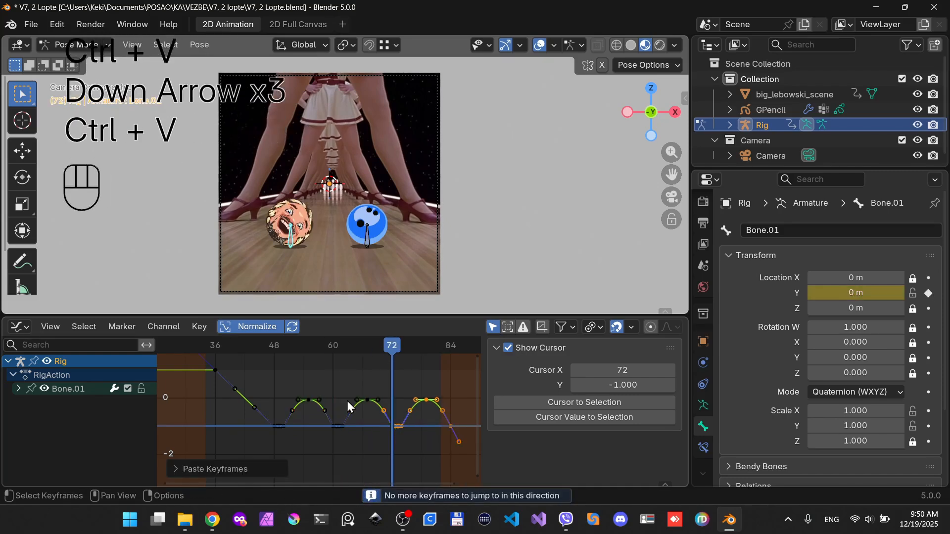
pyautogui.press('Down')
pyautogui.press('Down')
pyautogui.press('Down')
pyautogui.hotkey('ctrl', 'v')
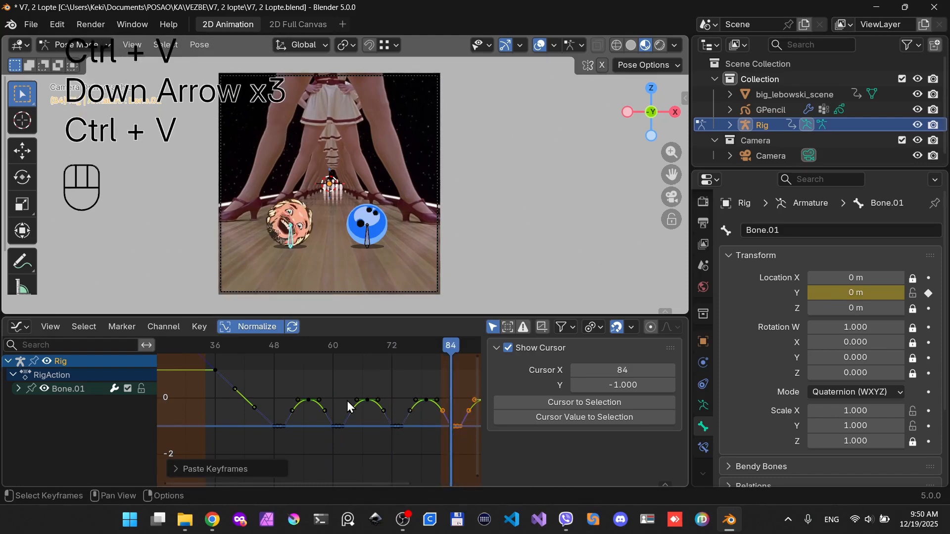
pyautogui.scroll(-2, 335, 410)
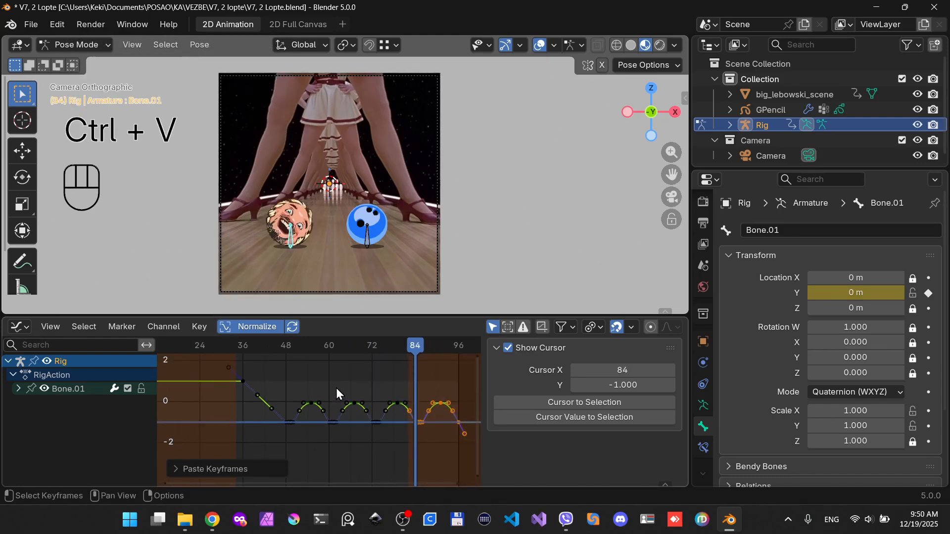
# Scale the three pasted bounces by 0.75 around the 2D cursor at frame 60
pyautogui.press('Up')
pyautogui.press('Up')
pyautogui.press('Up')
pyautogui.press('Up')
pyautogui.press('Up')
pyautogui.press('Up')
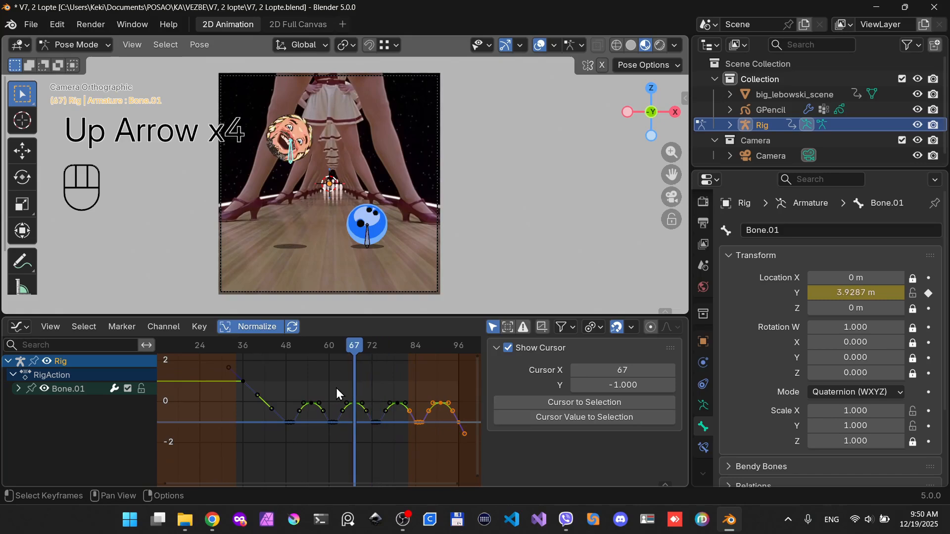
pyautogui.click(592, 329)
pyautogui.click(626, 393)
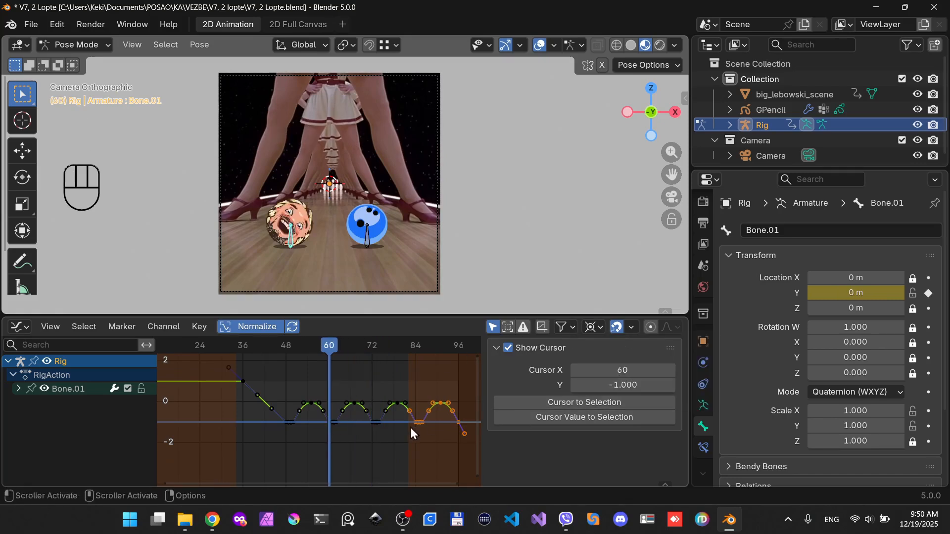
pyautogui.moveTo(424, 390); pyautogui.dragTo(389, 392, button='middle')
pyautogui.moveTo(451, 375); pyautogui.dragTo(291, 447)
pyautogui.write('s')
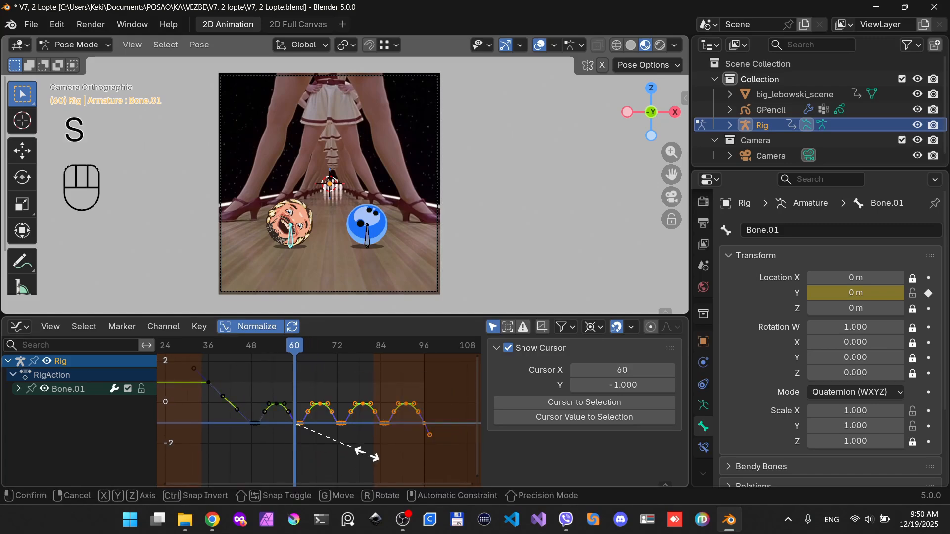
pyautogui.write('.75')
pyautogui.press('Return')
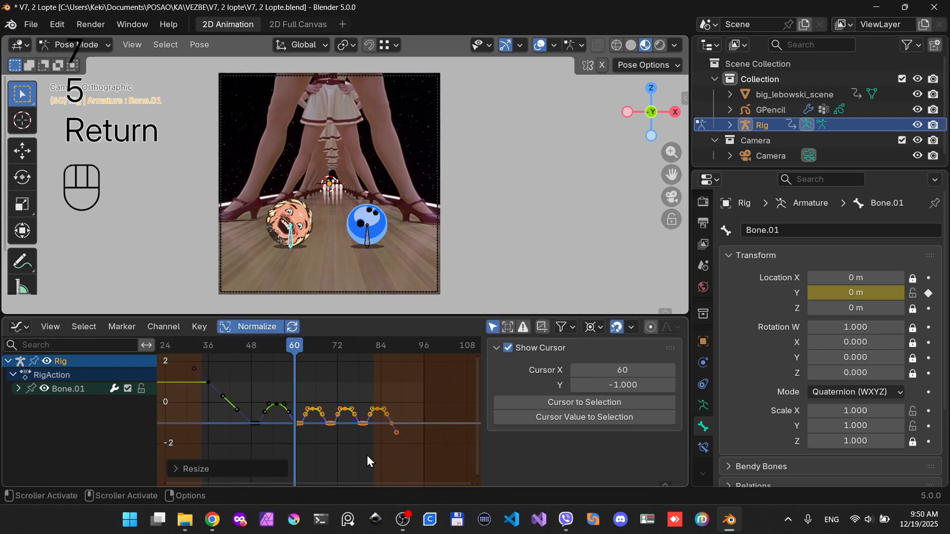
# Scale the last two pasted bounces by 0.75 around the 2D cursor at frame 69
pyautogui.scroll(5, 360, 449)
pyautogui.moveTo(356, 445); pyautogui.dragTo(340, 444, button='middle')
pyautogui.press('Up')
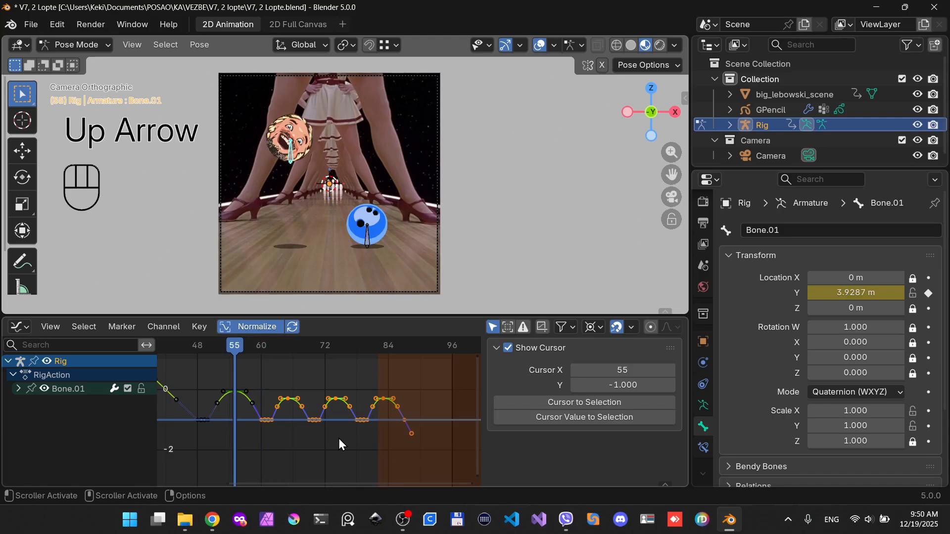
pyautogui.press('Down')
pyautogui.press('Down')
pyautogui.press('Down')
pyautogui.press('Down')
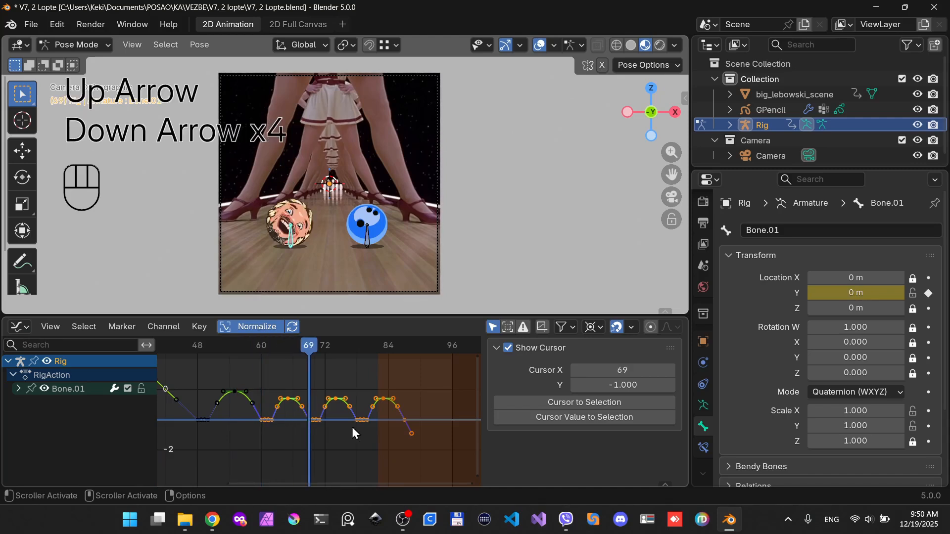
pyautogui.moveTo(438, 375); pyautogui.dragTo(310, 438)
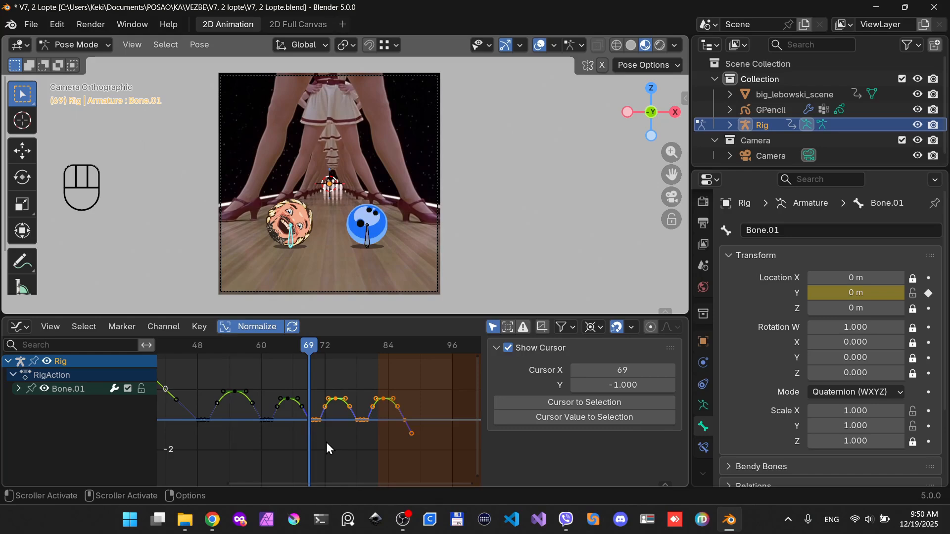
pyautogui.write('s.')
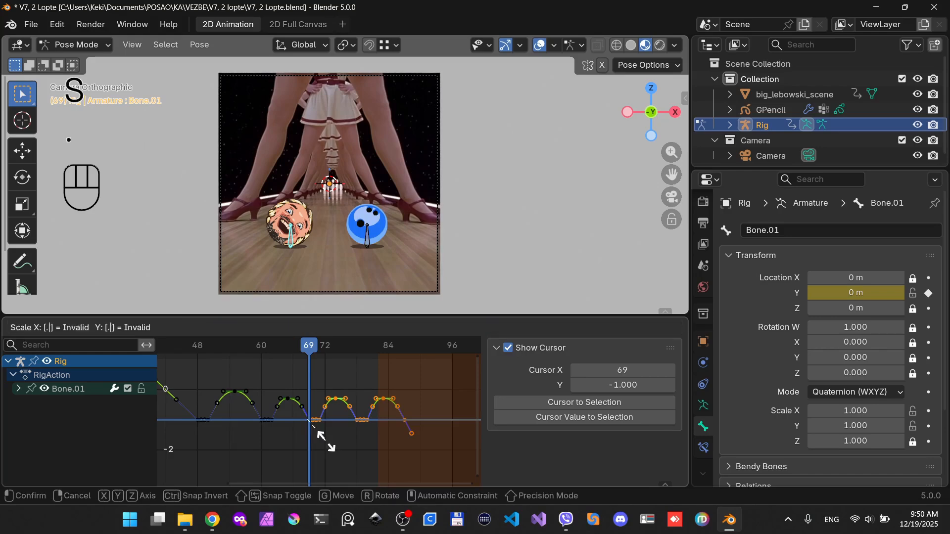
pyautogui.write('75')
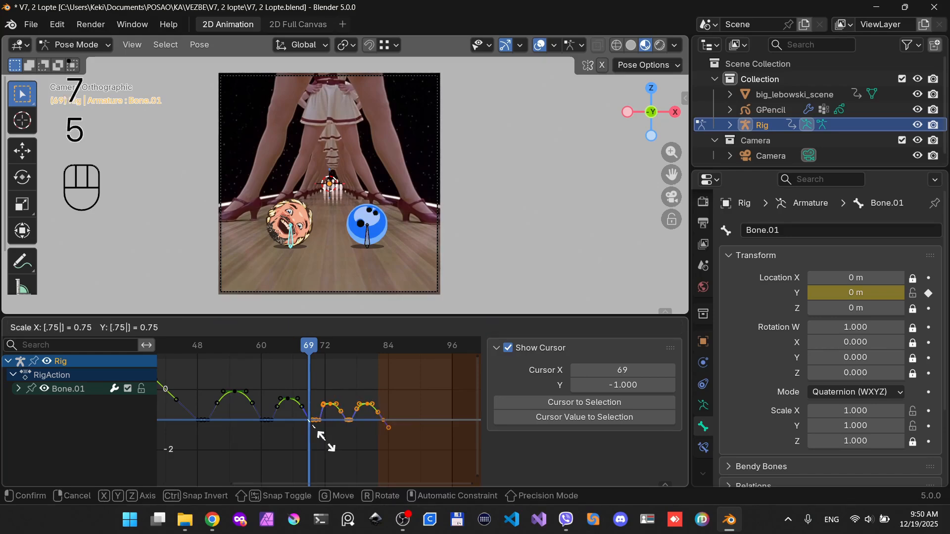
pyautogui.press('Return')
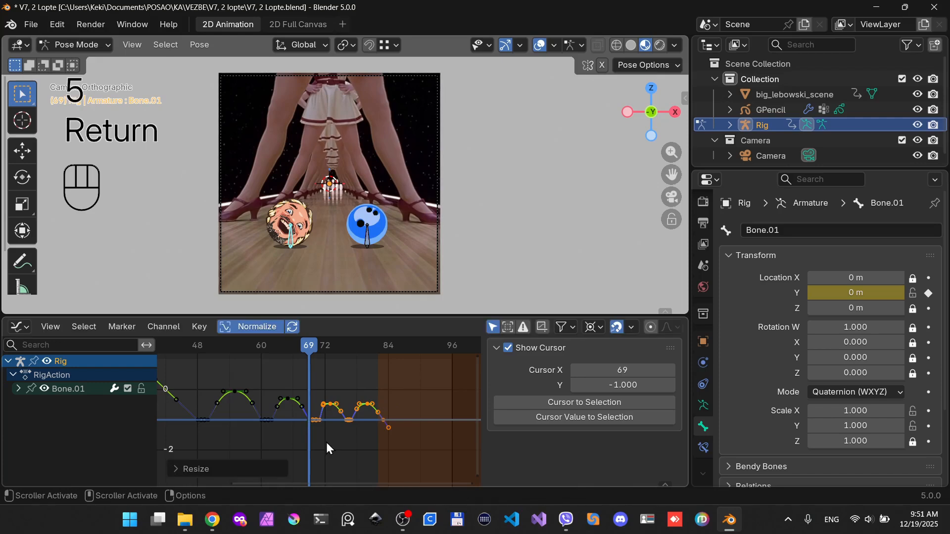
# Scale only the final bounce by 0.75 around the 2D cursor at frame 76
pyautogui.press('Up')
pyautogui.press('Down')
pyautogui.press('Down')
pyautogui.press('Down')
pyautogui.press('Down')
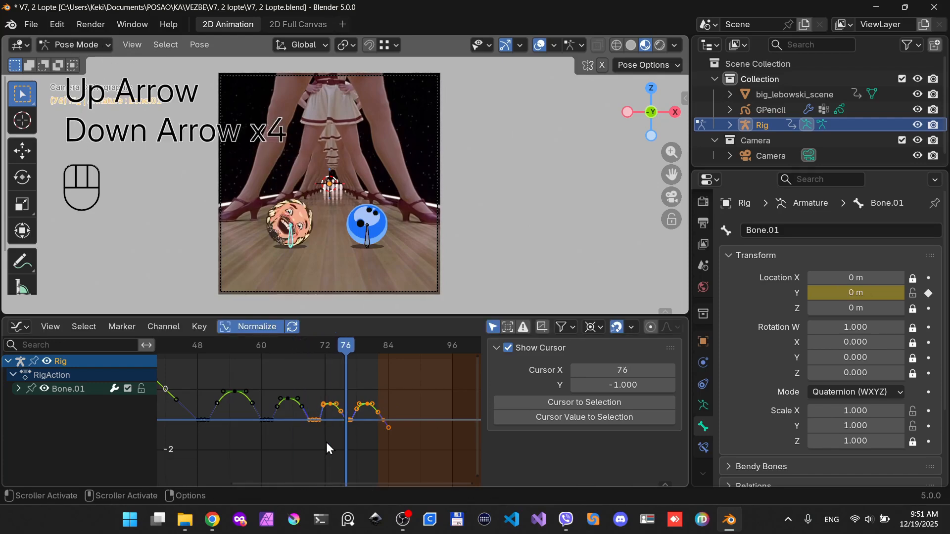
pyautogui.moveTo(435, 385); pyautogui.dragTo(344, 436)
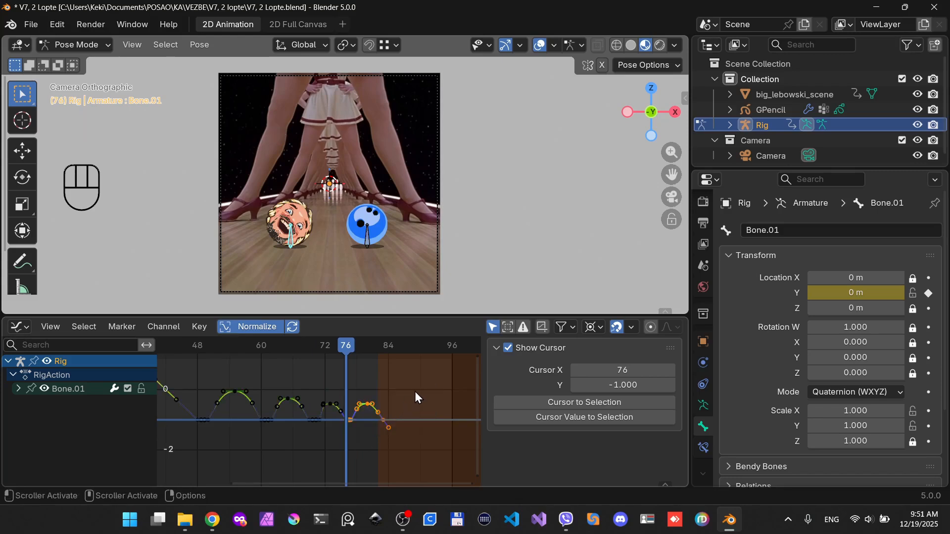
pyautogui.write('s.75')
pyautogui.press('Return')
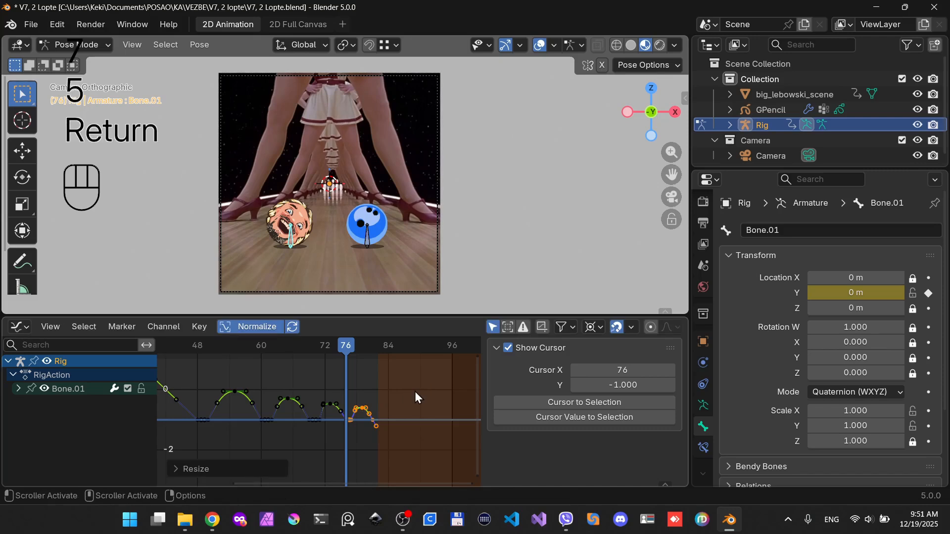
# Move the final bounce's keyframes one frame earlier along X
pyautogui.scroll(5, 345, 432)
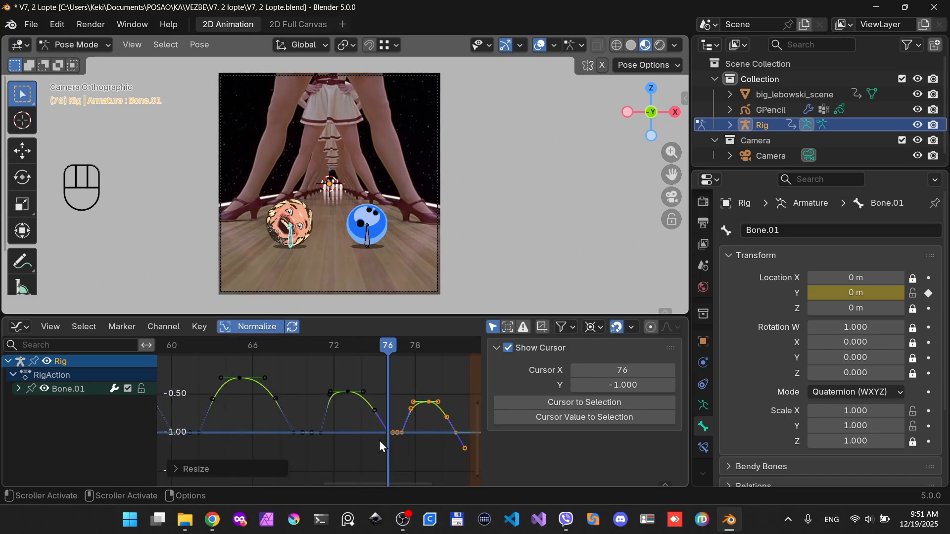
pyautogui.scroll(-1, 418, 429)
pyautogui.click(447, 401)
pyautogui.moveTo(372, 447); pyautogui.dragTo(373, 447)
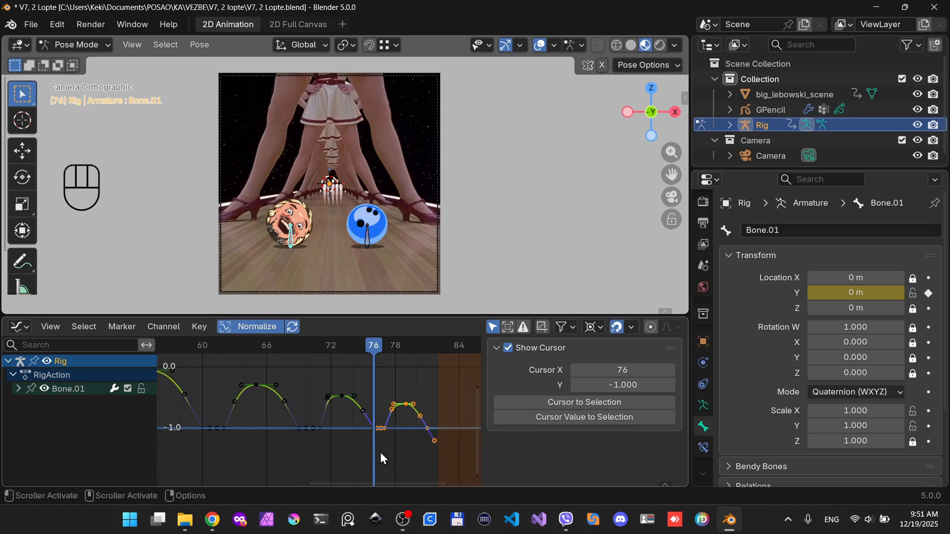
pyautogui.press('g')
pyautogui.press('x')
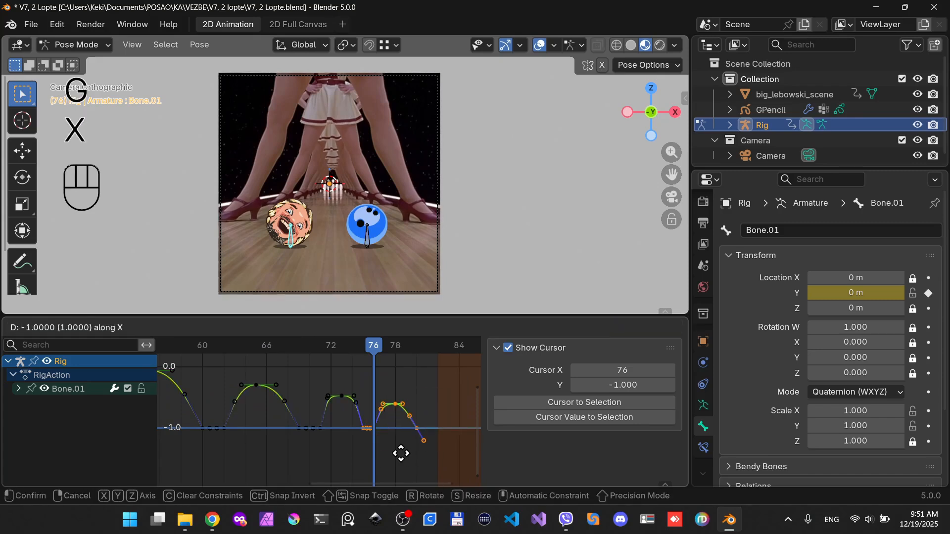
pyautogui.click(401, 454)
# Set the pivot point to Individual Centers and scale the handles of the peak keyframe at frame 73
pyautogui.click(342, 407)
pyautogui.press('s')
pyautogui.click(366, 454)
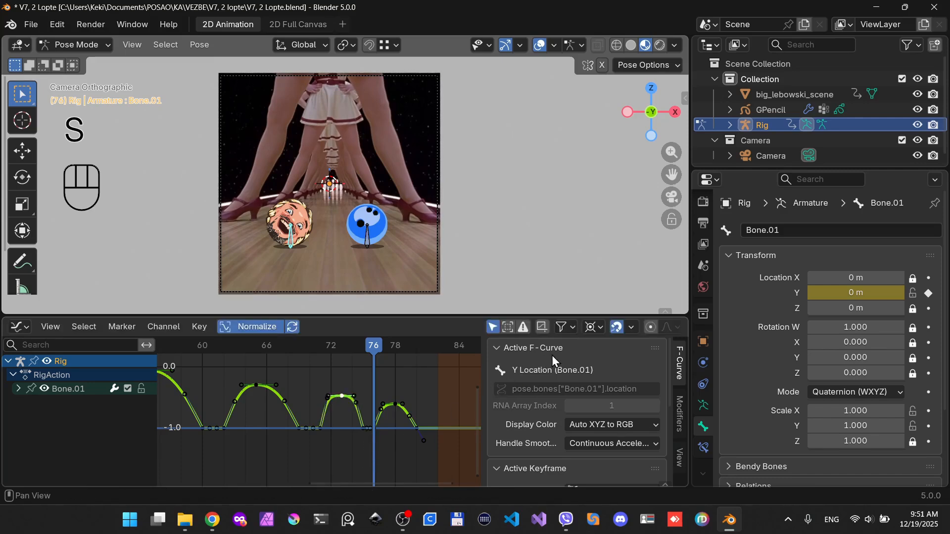
pyautogui.click(592, 325)
pyautogui.click(611, 396)
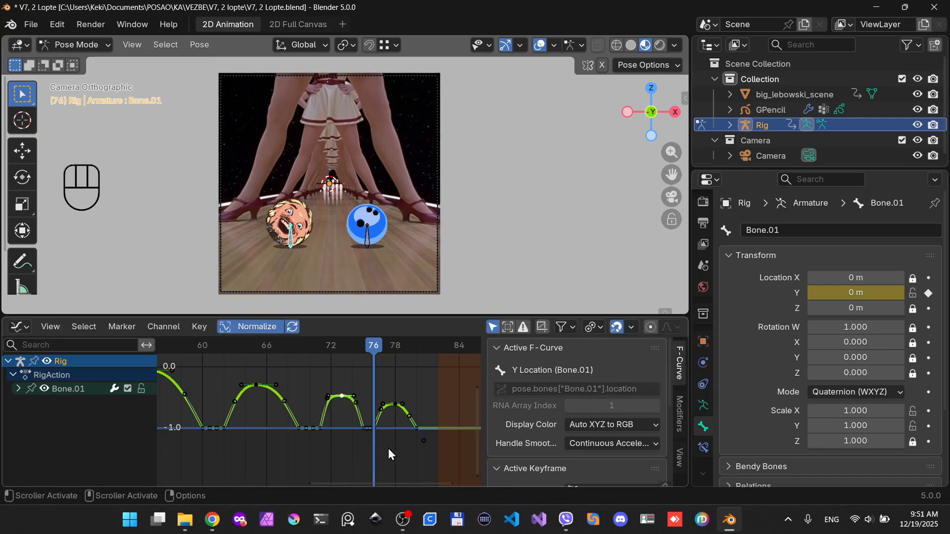
pyautogui.press('s')
pyautogui.click(349, 453)
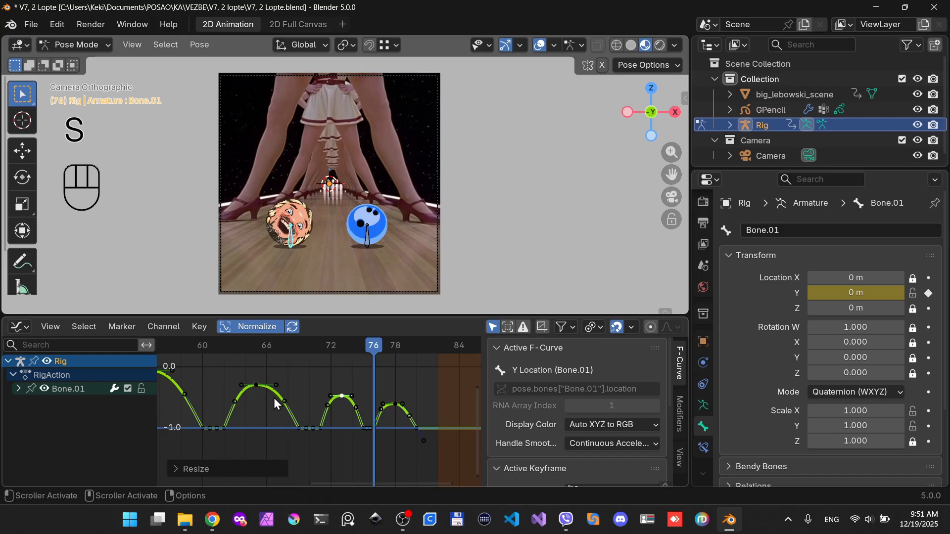
# Try to shorten the final bounce by moving its landing keyframe one frame earlier along X, and restore its position
pyautogui.click(420, 426)
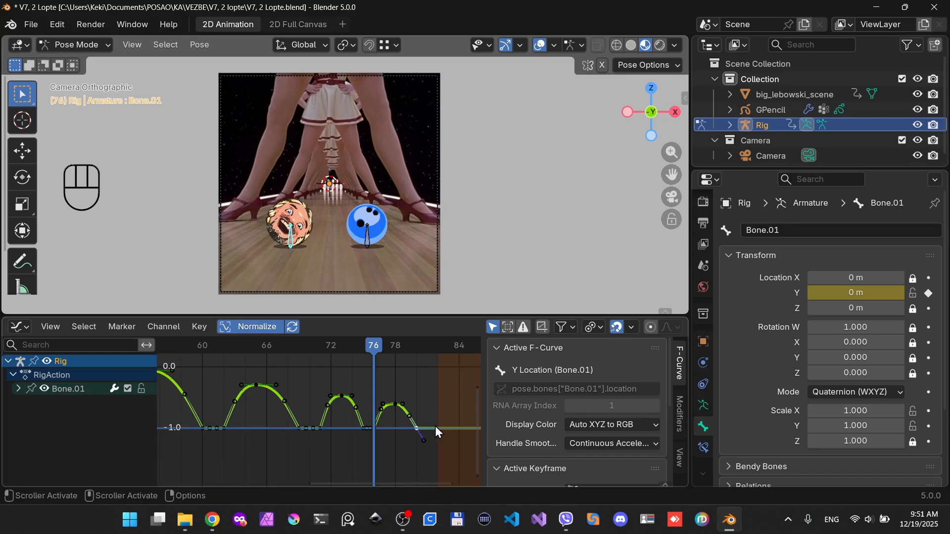
pyautogui.press('g')
pyautogui.press('x')
pyautogui.click(431, 424)
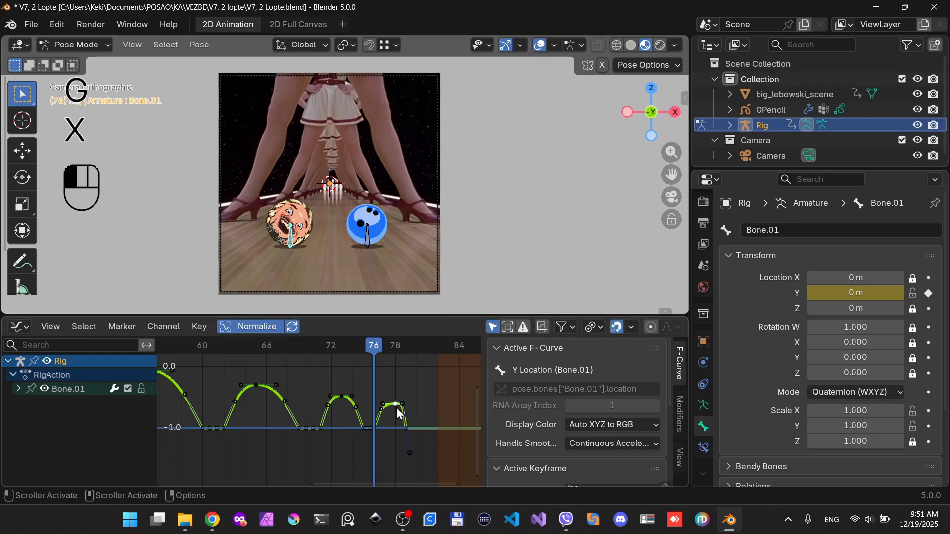
pyautogui.click(396, 407)
pyautogui.press('g')
pyautogui.press('x')
pyautogui.click(393, 411)
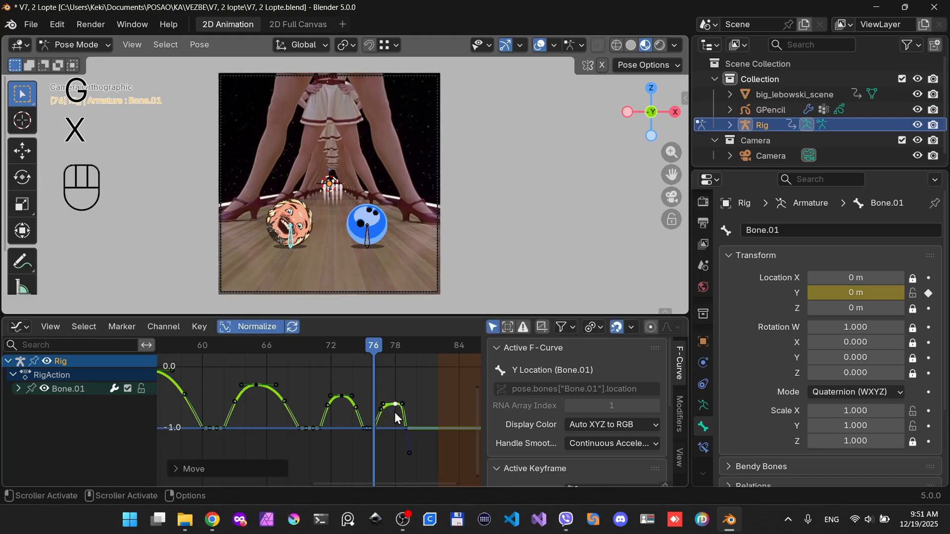
pyautogui.click(408, 425)
pyautogui.press('g')
pyautogui.press('x')
pyautogui.click(418, 426)
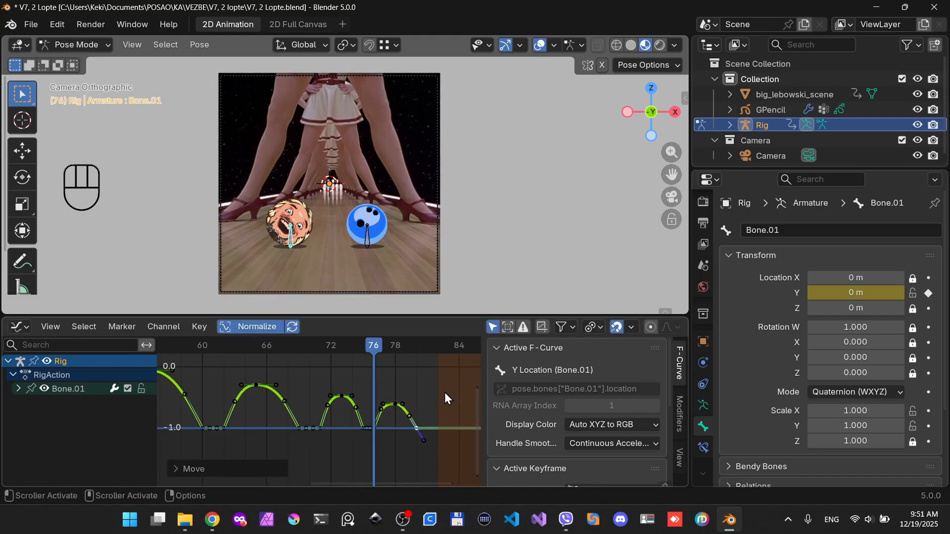
# Move all keyframes from the landing near frame 69 onward one frame earlier along X
pyautogui.moveTo(441, 384); pyautogui.dragTo(296, 447)
pyautogui.press('g')
pyautogui.press('x')
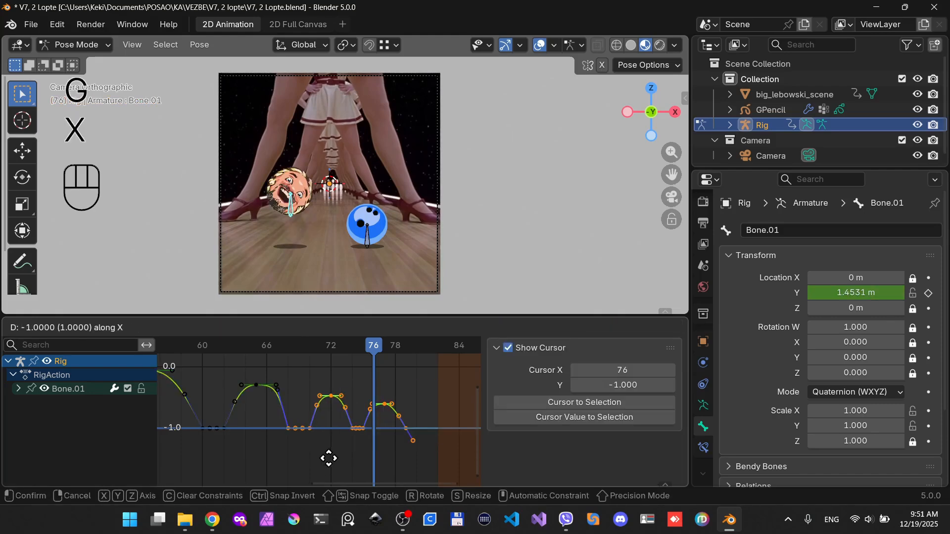
pyautogui.click(301, 433)
# Scale the handles of the peak keyframe at frame 65 to about 0.9
pyautogui.click(257, 387)
pyautogui.press('s')
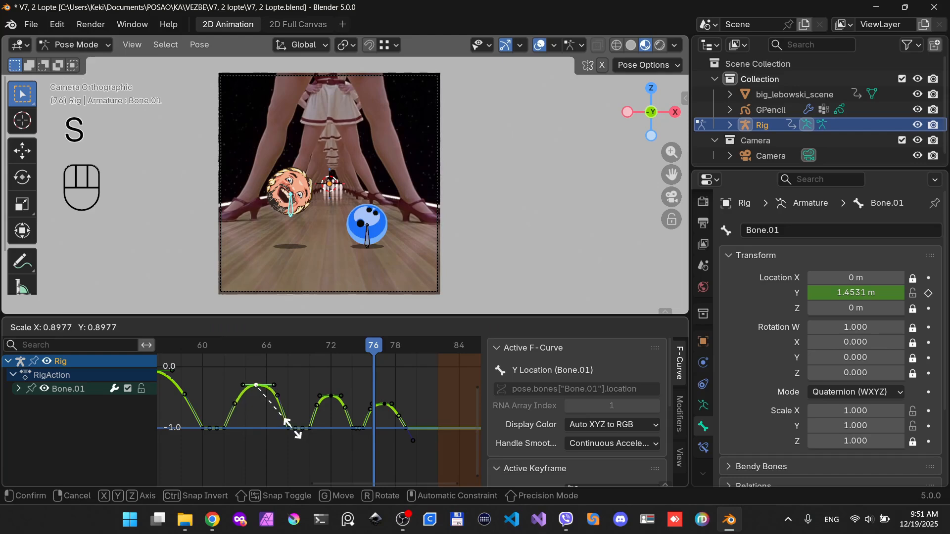
pyautogui.click(291, 427)
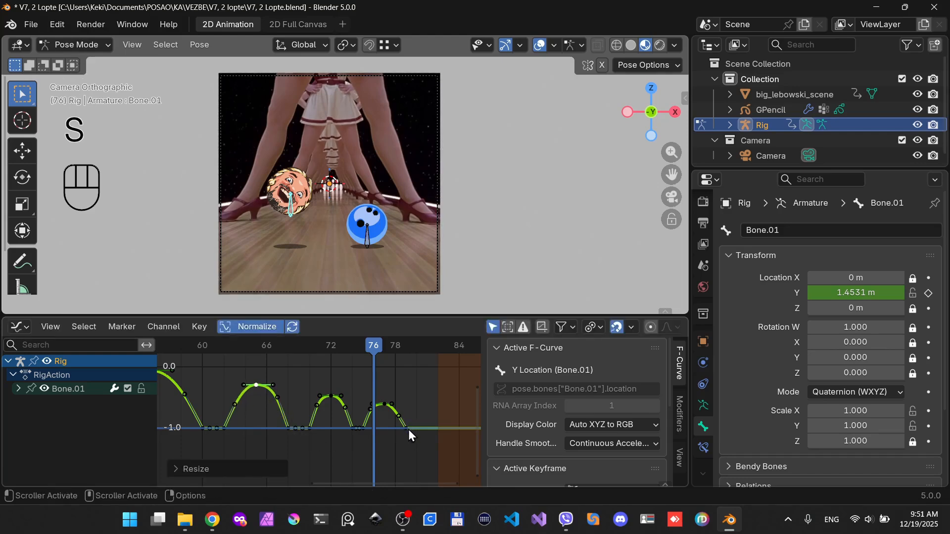
# Play back the animation to review the face ball's diminishing bounces, and stop the playback
pyautogui.scroll(-5, 409, 424)
pyautogui.press('space')
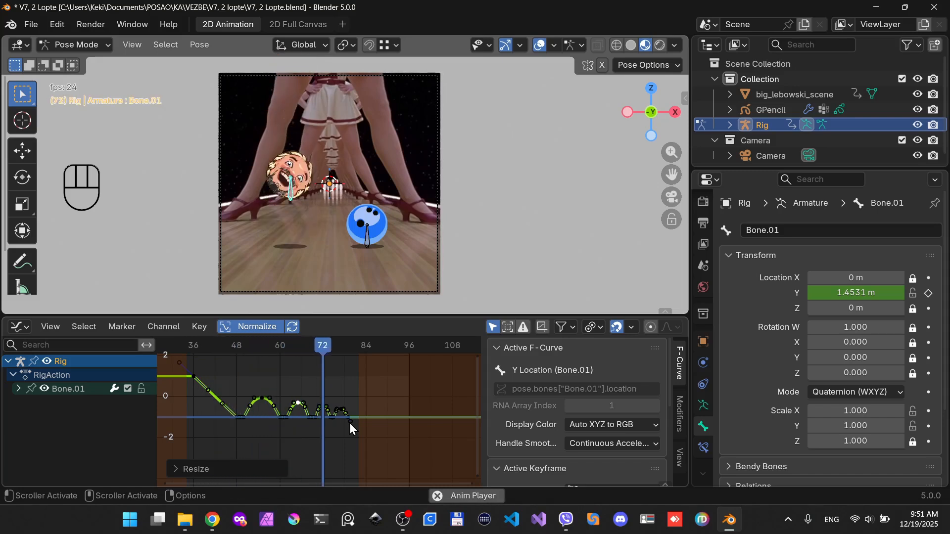
pyautogui.press('space')
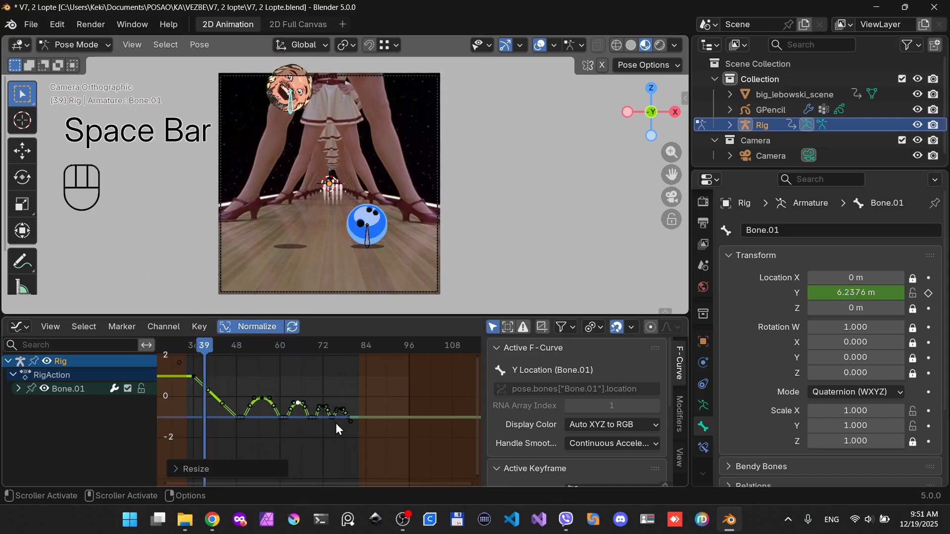
# Switch to the Dope Sheet, fit all keyframes in the view and go to frame 48
pyautogui.hotkey('ctrl', 'Tab')
pyautogui.scroll(3, 429, 428)
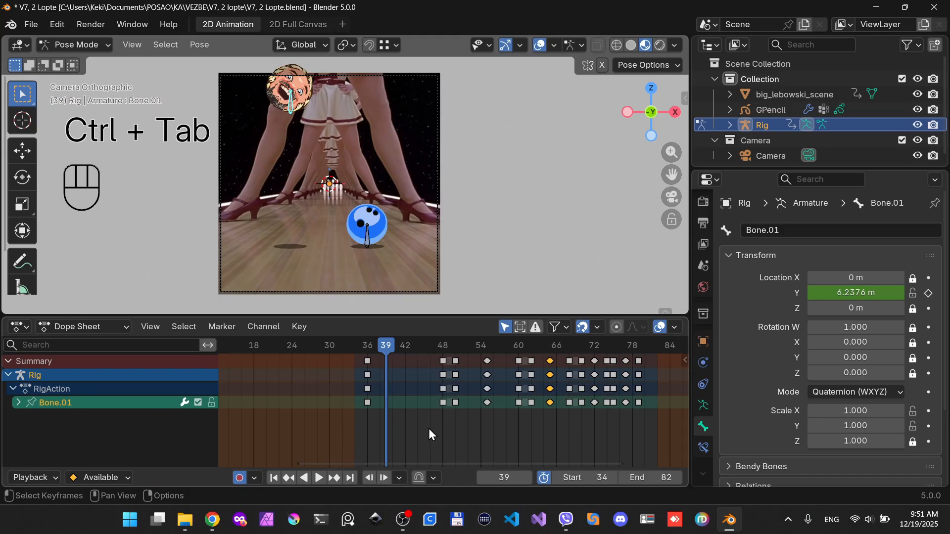
pyautogui.press('a')
pyautogui.press('KP_Decimal')
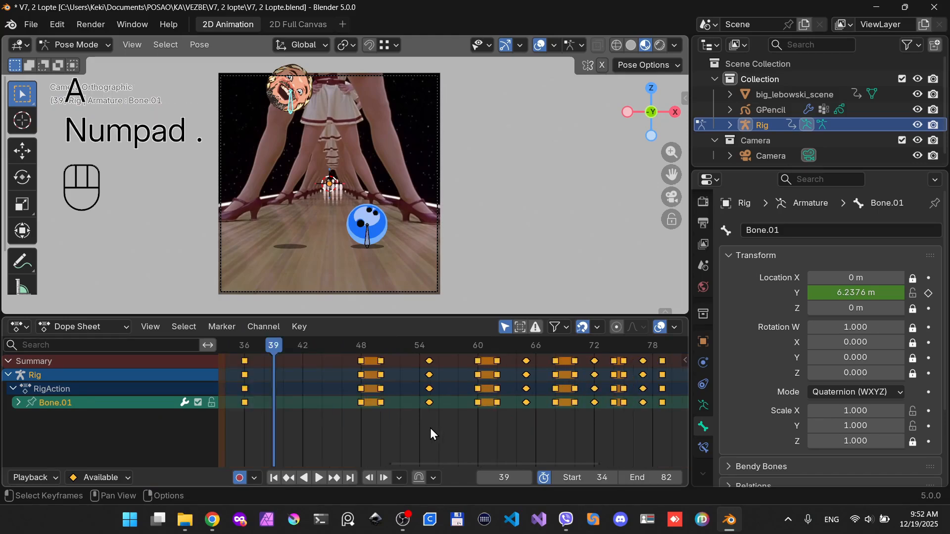
pyautogui.moveTo(244, 341); pyautogui.dragTo(366, 388)
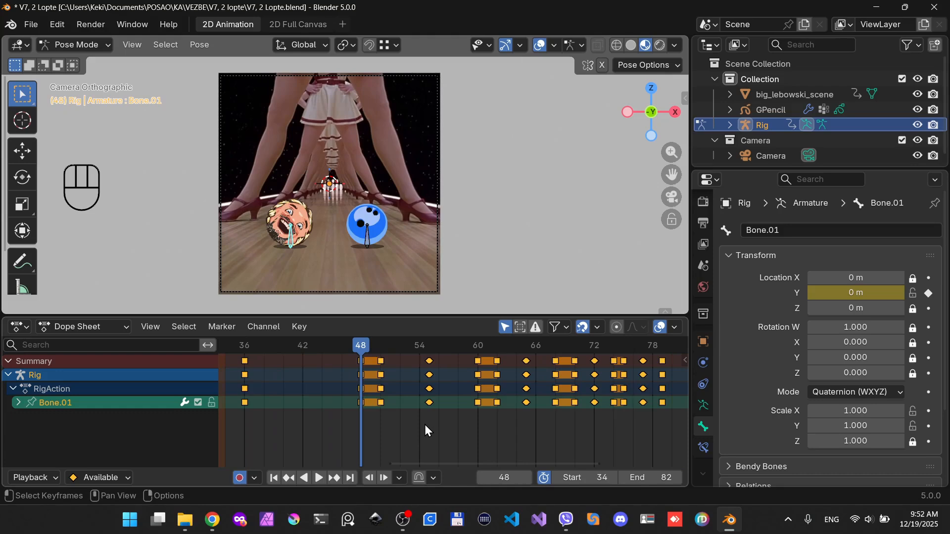
# Set Bone.01's scale at frame 48 to X 0.7 and Y 1.3, and keyframe both values
pyautogui.moveTo(821, 410); pyautogui.dragTo(812, 413)
pyautogui.click(898, 426)
pyautogui.click(899, 426)
pyautogui.click(899, 426)
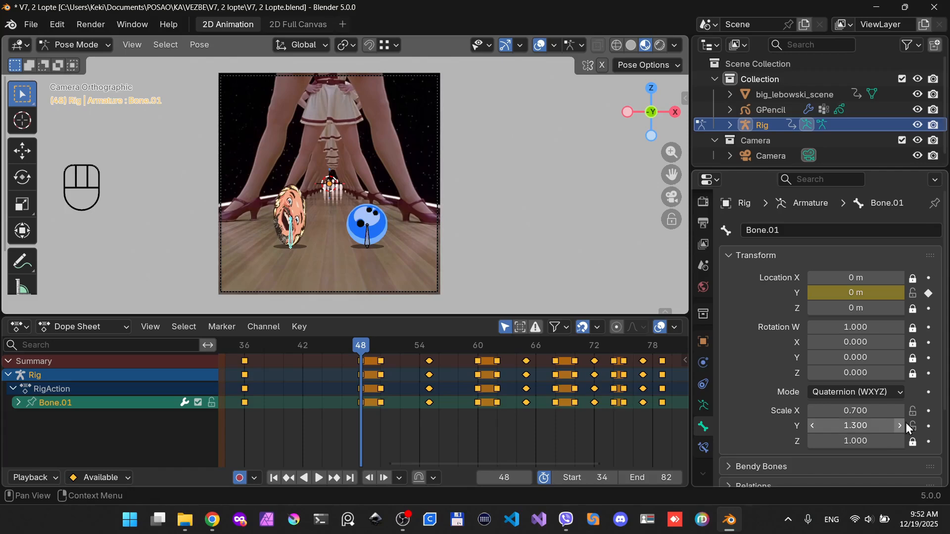
pyautogui.click(18, 403)
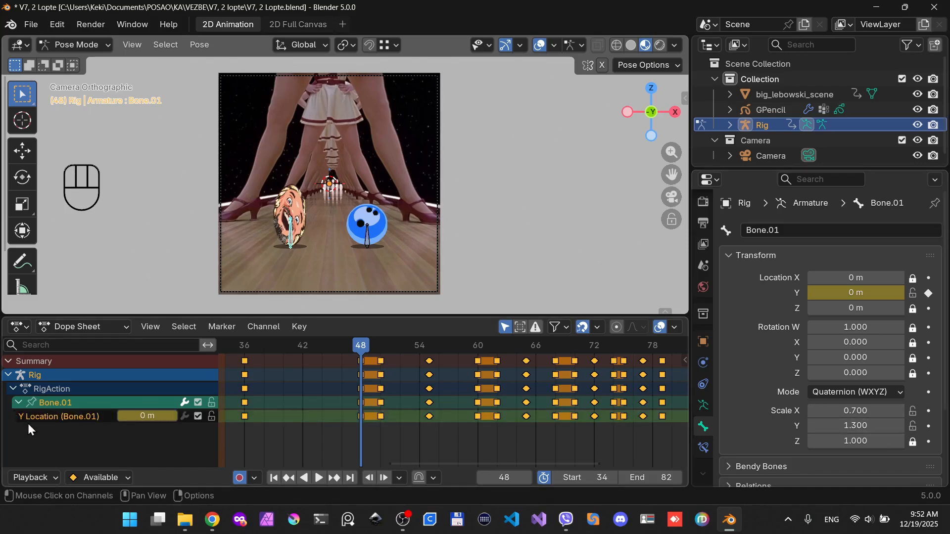
pyautogui.click(928, 411)
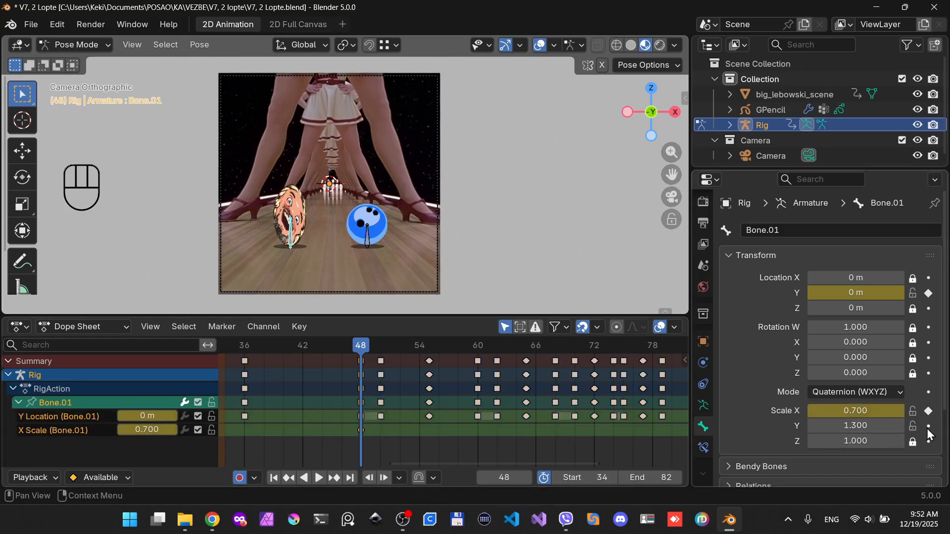
pyautogui.click(929, 426)
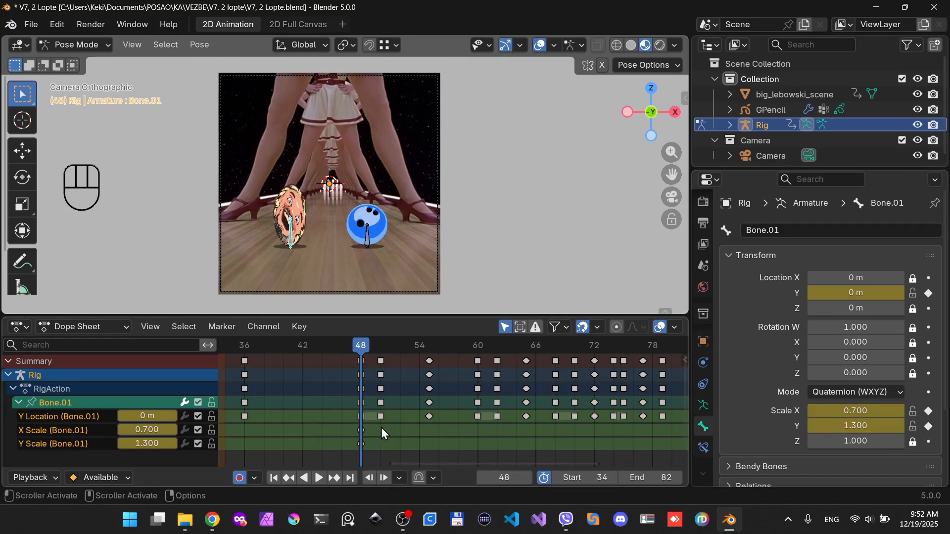
# Duplicate the X and Y scale keyframes from frame 48 to frame 36
pyautogui.click(361, 430)
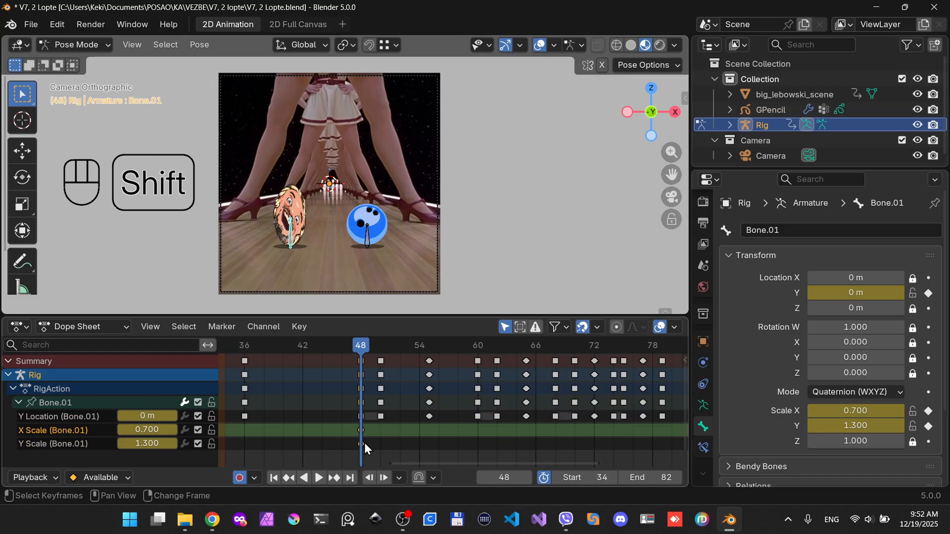
pyautogui.hotkey('shift', 'd')
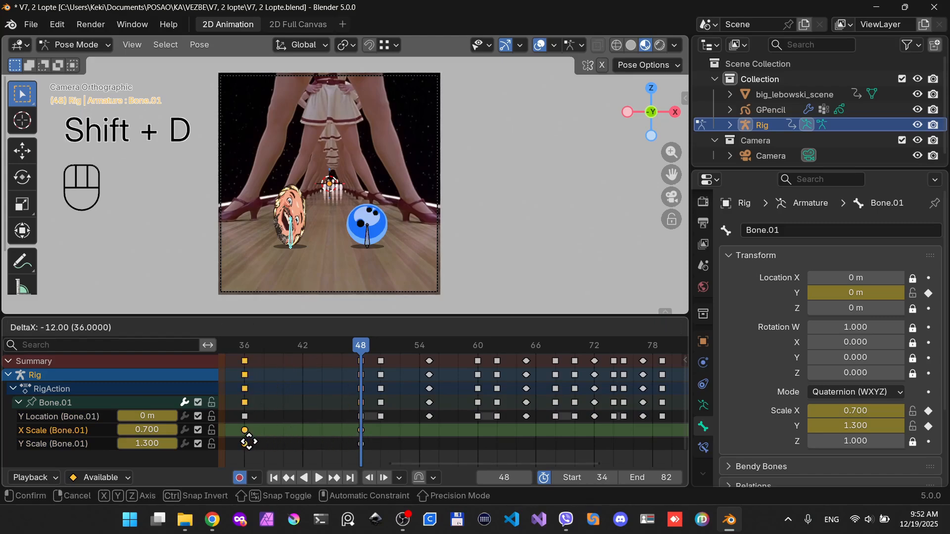
pyautogui.click(247, 445)
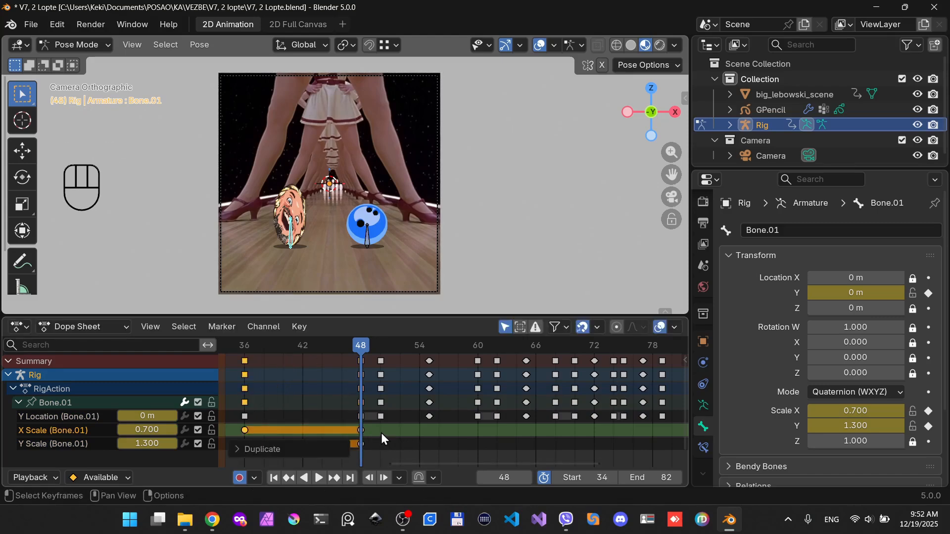
# Go to frame 50 and keyframe Bone.01's scale there as X 1.3 and Y 0.7
pyautogui.press('Right')
pyautogui.press('Right')
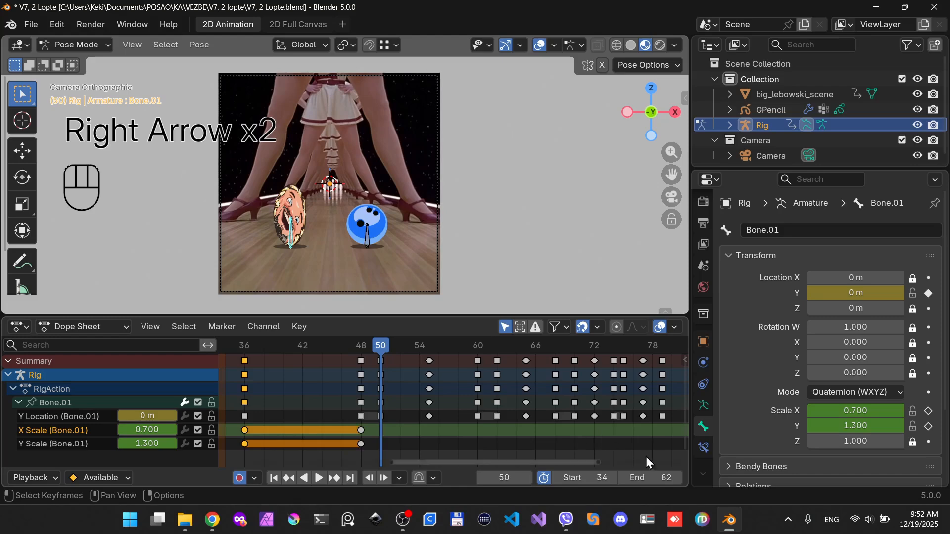
pyautogui.click(860, 411)
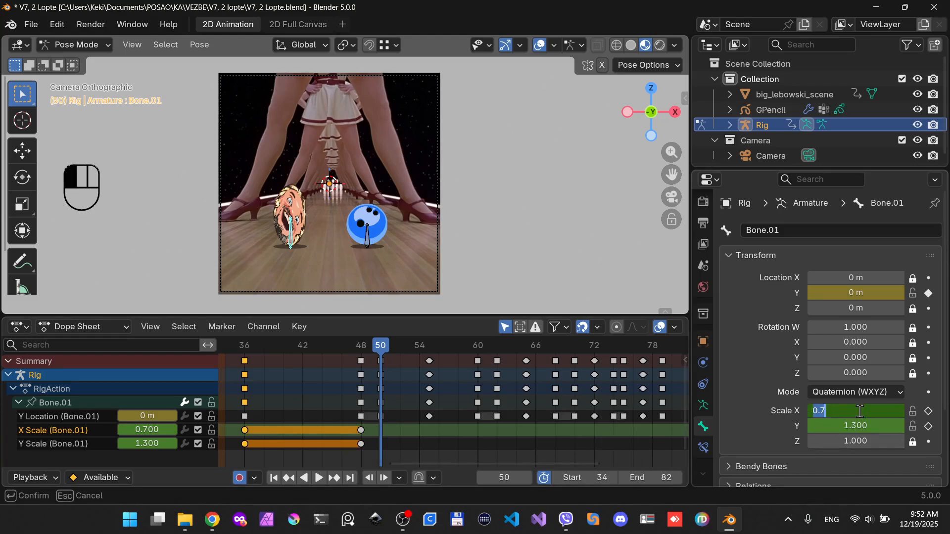
pyautogui.write('1.3')
pyautogui.press('Return')
pyautogui.click(865, 426)
pyautogui.press('BackSpace')
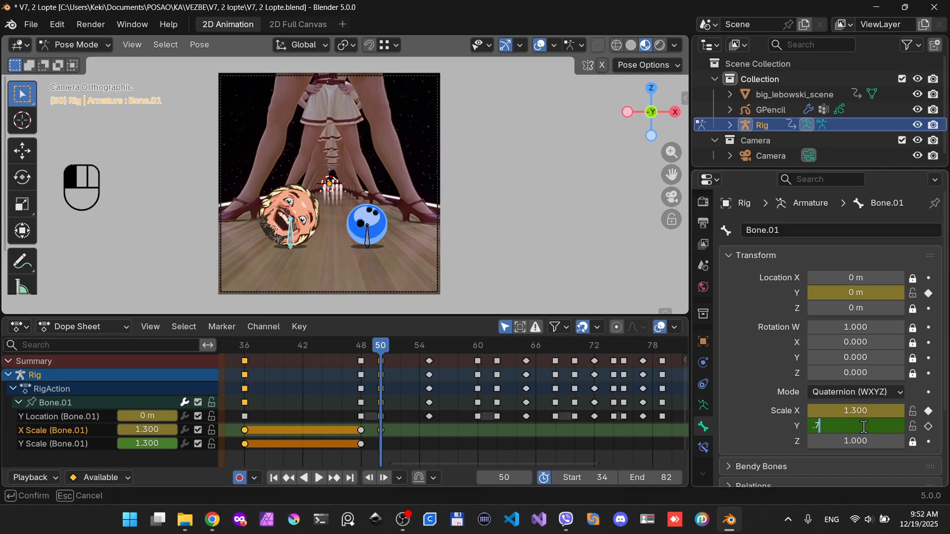
pyautogui.press('Return')
# Go to frame 52 and keyframe Bone.01's scale there as X 0.8 and Y 1.2
pyautogui.moveTo(360, 343); pyautogui.dragTo(399, 355)
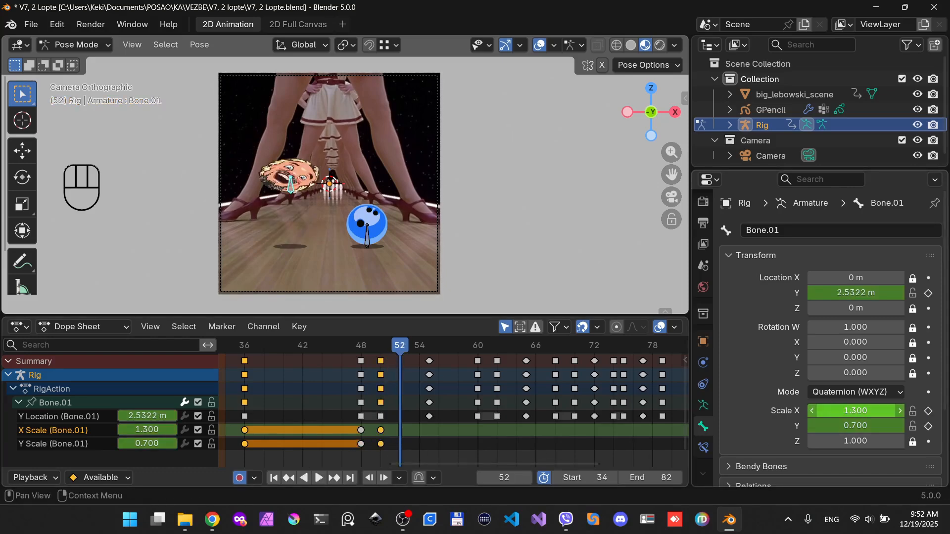
pyautogui.click(840, 410)
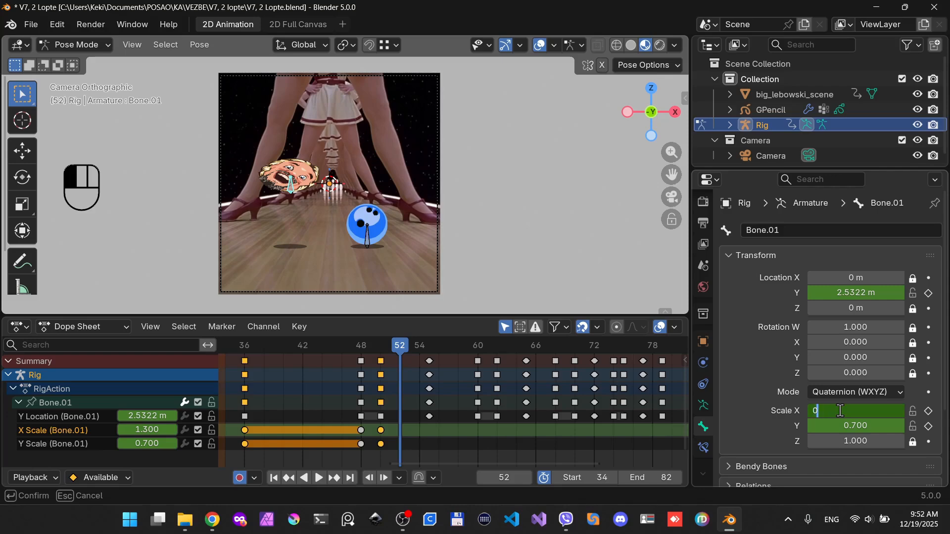
pyautogui.click(854, 425)
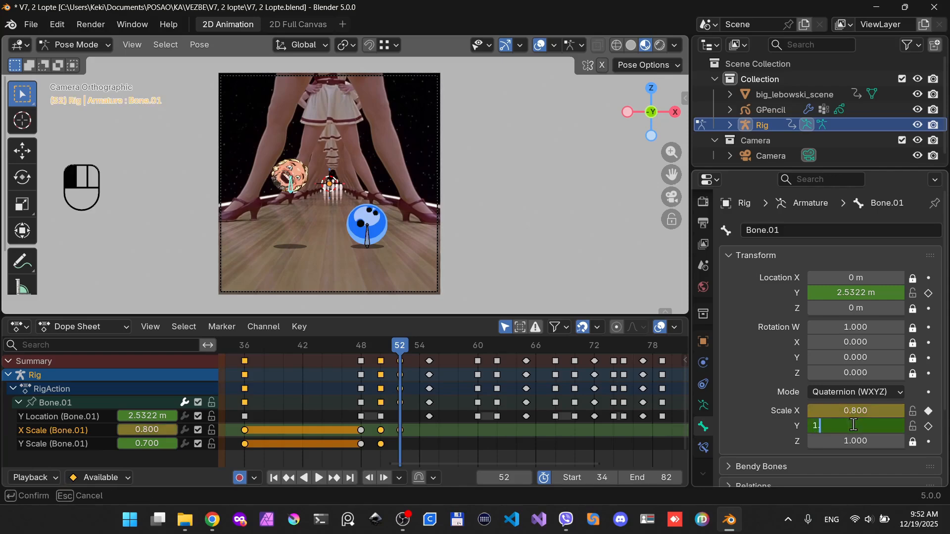
pyautogui.write('1.2')
pyautogui.press('Return')
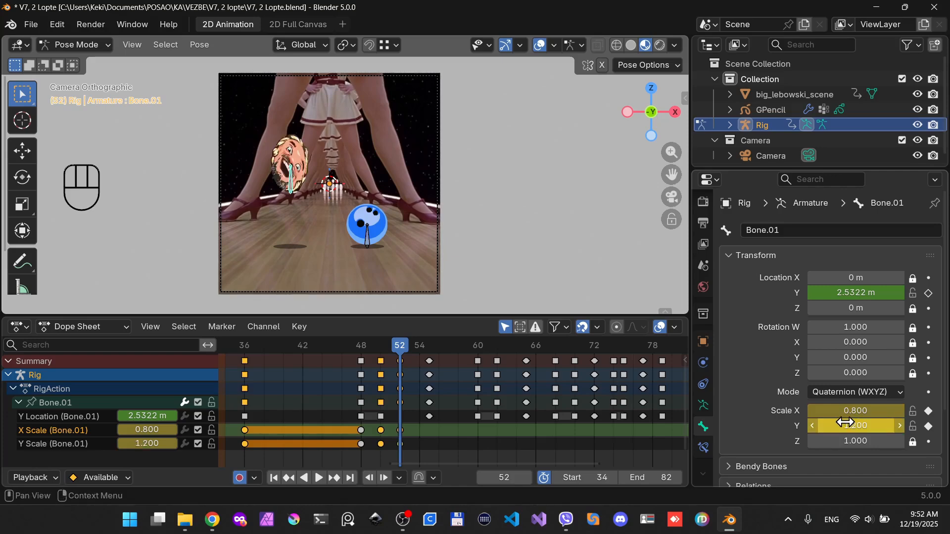
# Reset Bone.01's X and Y scale to 1 with keyframes at frame 55, the peak of the bounce
pyautogui.moveTo(359, 345); pyautogui.dragTo(426, 352)
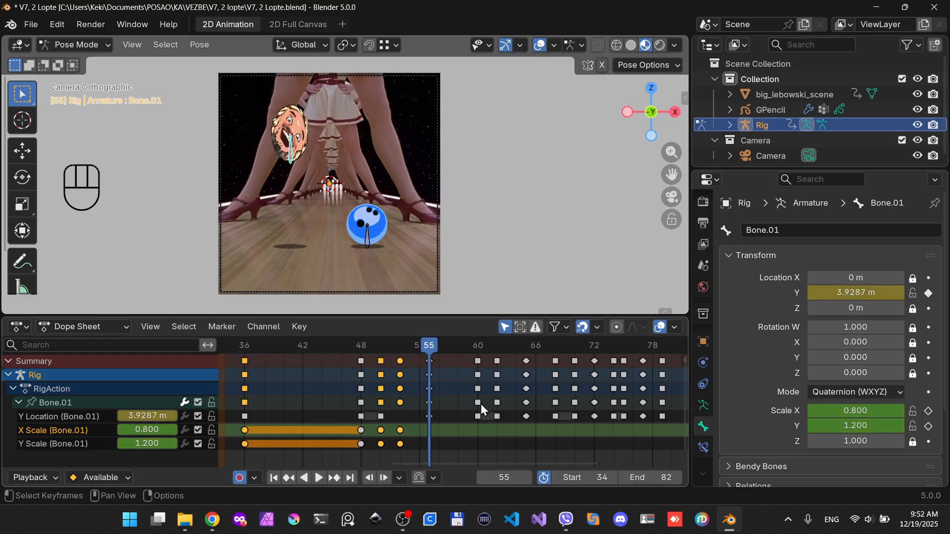
pyautogui.click(856, 411)
pyautogui.write('1')
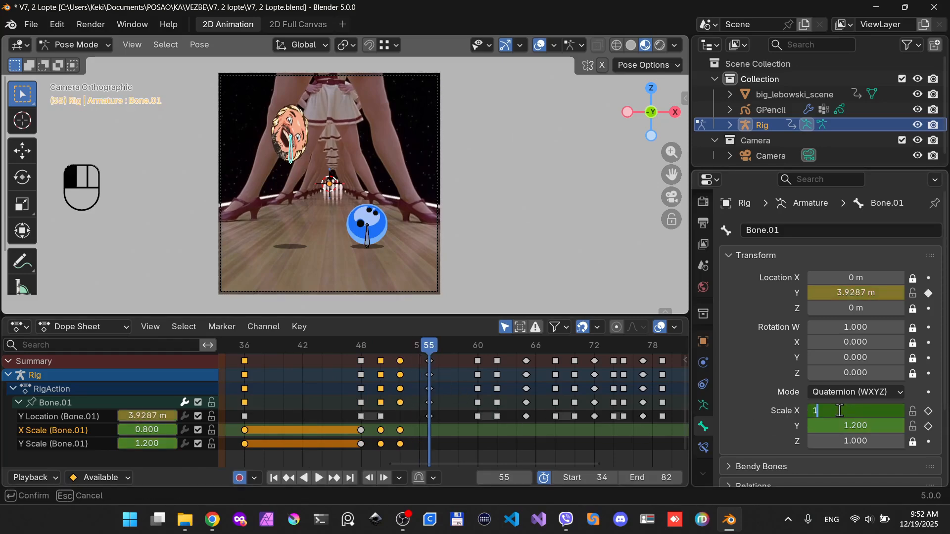
pyautogui.press('Return')
pyautogui.click(844, 425)
pyautogui.write('1')
pyautogui.press('Return')
# Duplicate Bone.01's X and Y scale keyframes from frame 52 to frame 60
pyautogui.moveTo(245, 346); pyautogui.dragTo(476, 391)
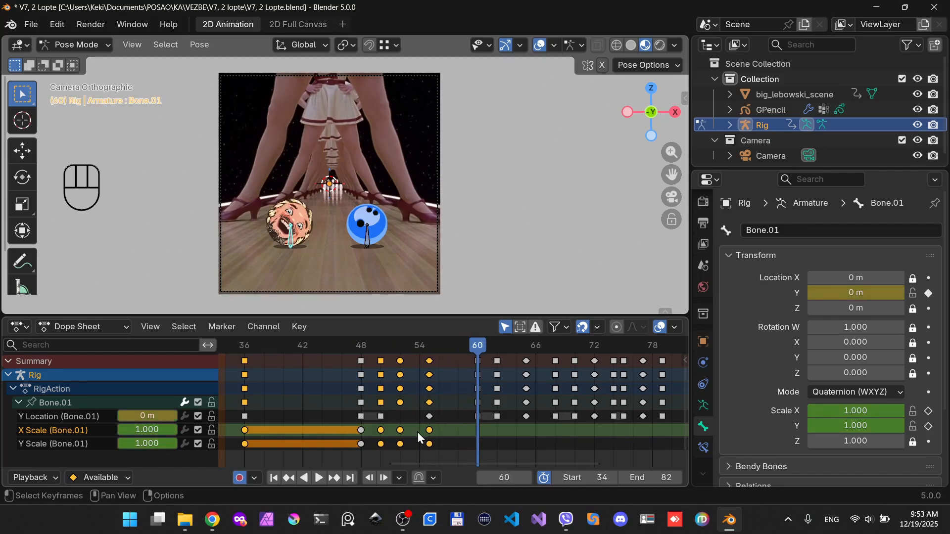
pyautogui.click(400, 430)
pyautogui.keyDown('shift'); pyautogui.click(399, 444); pyautogui.keyUp('shift')
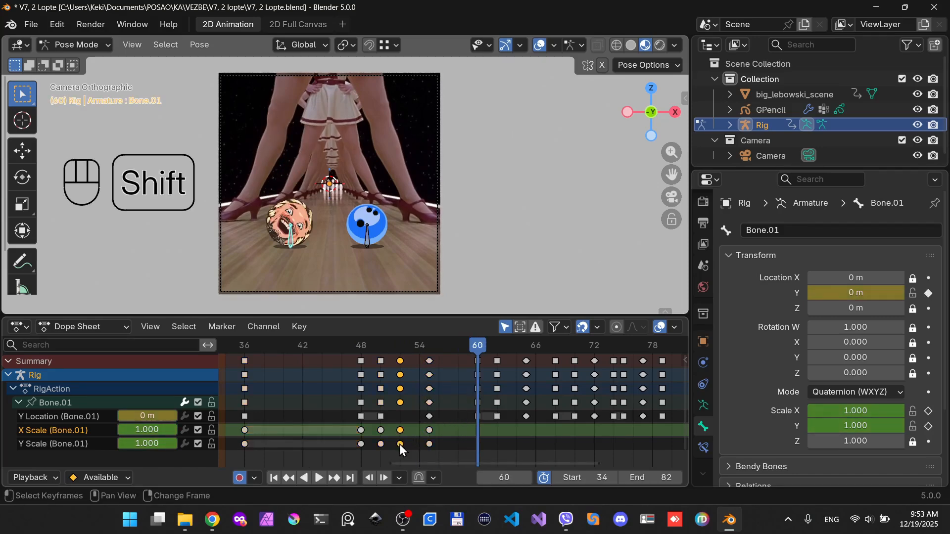
pyautogui.hotkey('shift', 'd')
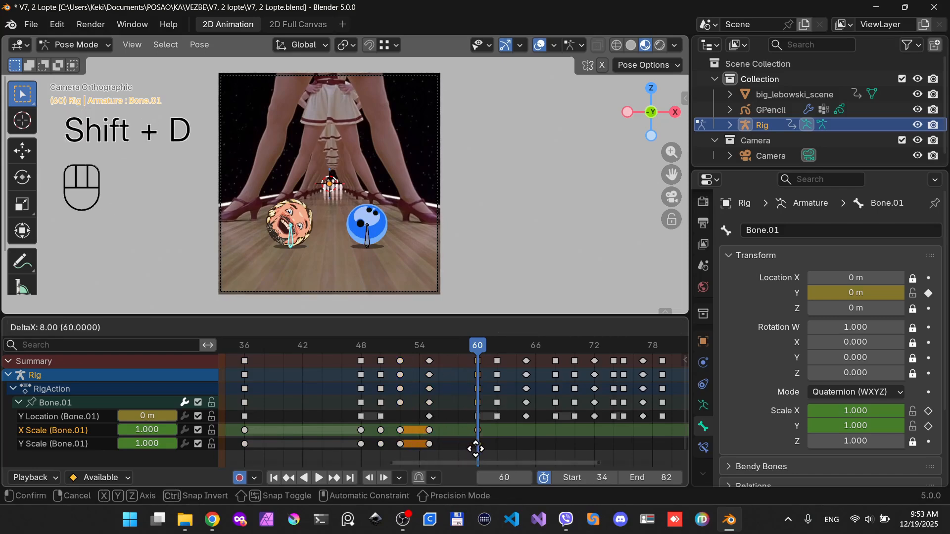
pyautogui.click(475, 449)
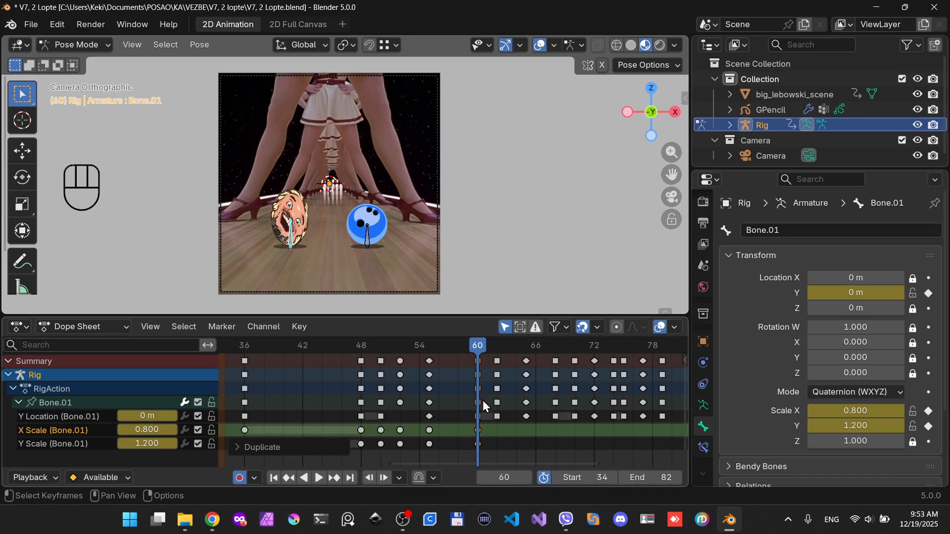
# Keyframe Bone.01's scale at frame 62 with X 1.2 and Y 0.8
pyautogui.moveTo(372, 345); pyautogui.dragTo(495, 366)
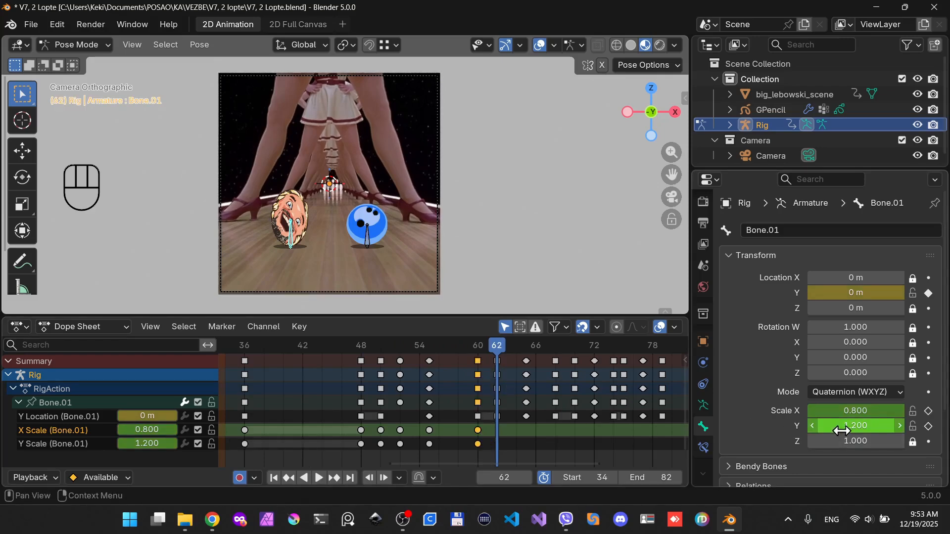
pyautogui.click(849, 410)
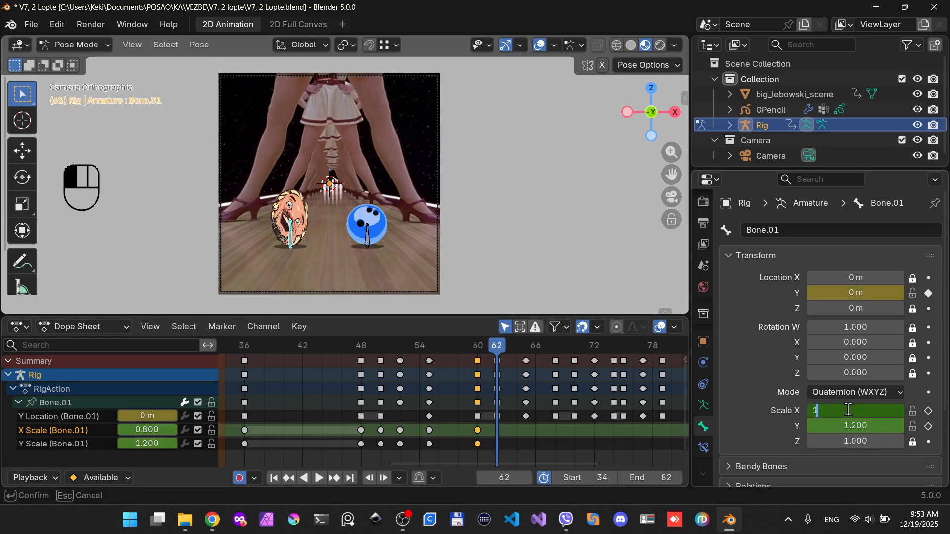
pyautogui.press('Return')
pyautogui.click(858, 424)
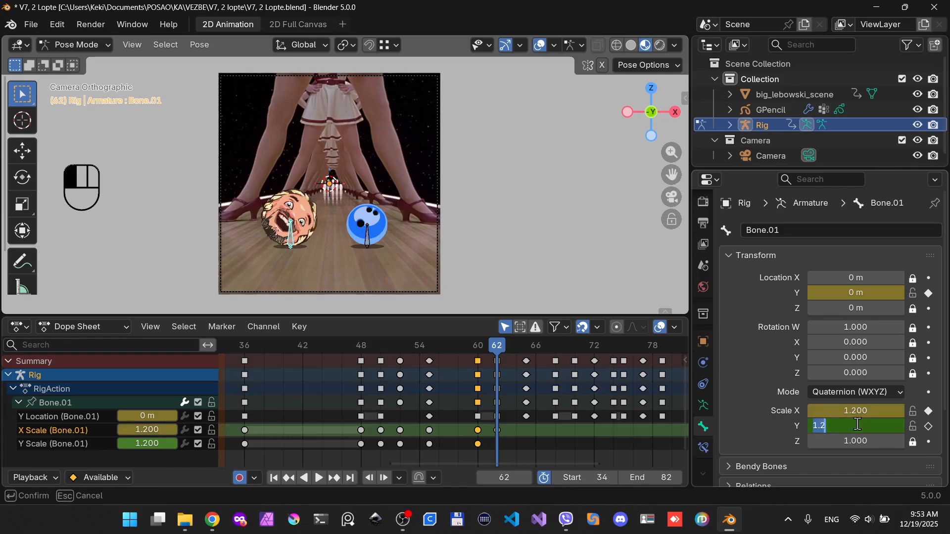
pyautogui.write('0.8')
pyautogui.press('Return')
# Keyframe Bone.01's scale at frame 63 with X 0.9 and Y 1.1
pyautogui.moveTo(484, 351); pyautogui.dragTo(510, 358)
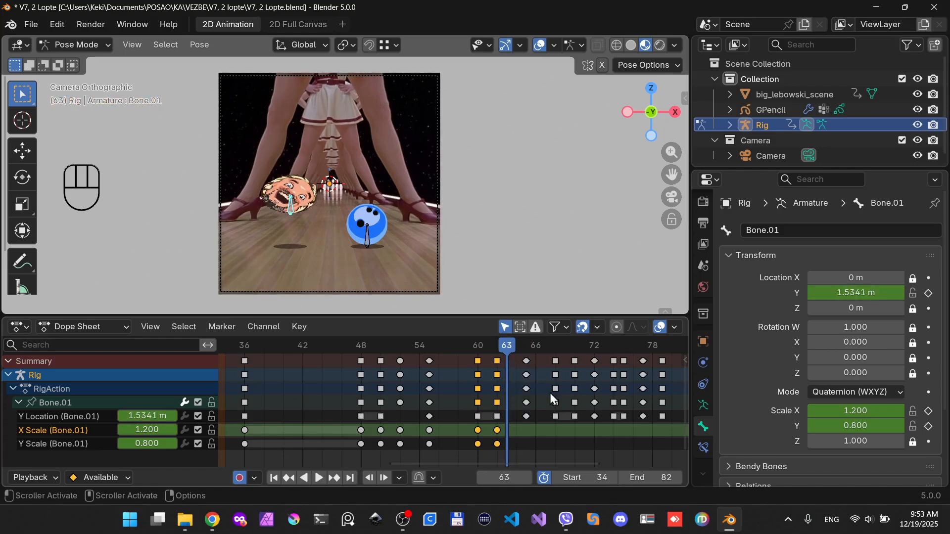
pyautogui.click(836, 412)
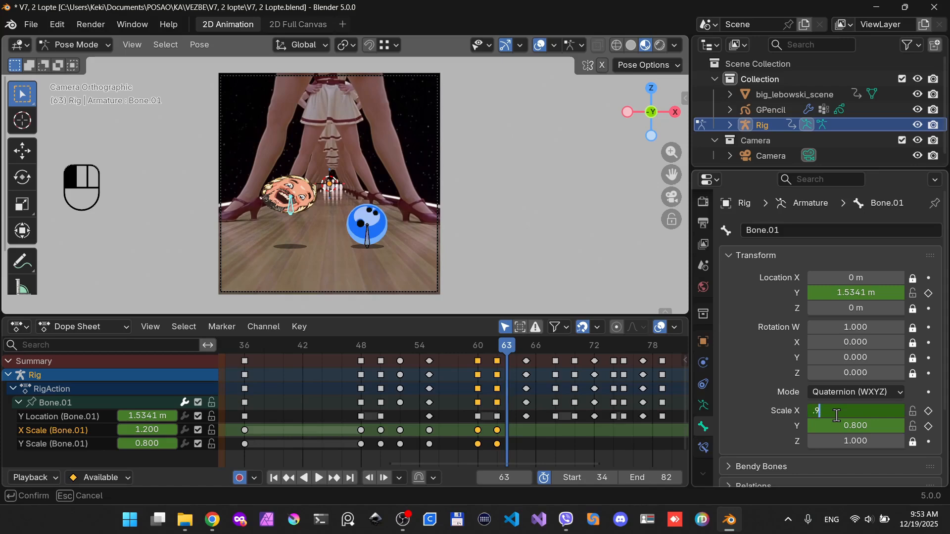
pyautogui.press('Return')
pyautogui.click(846, 425)
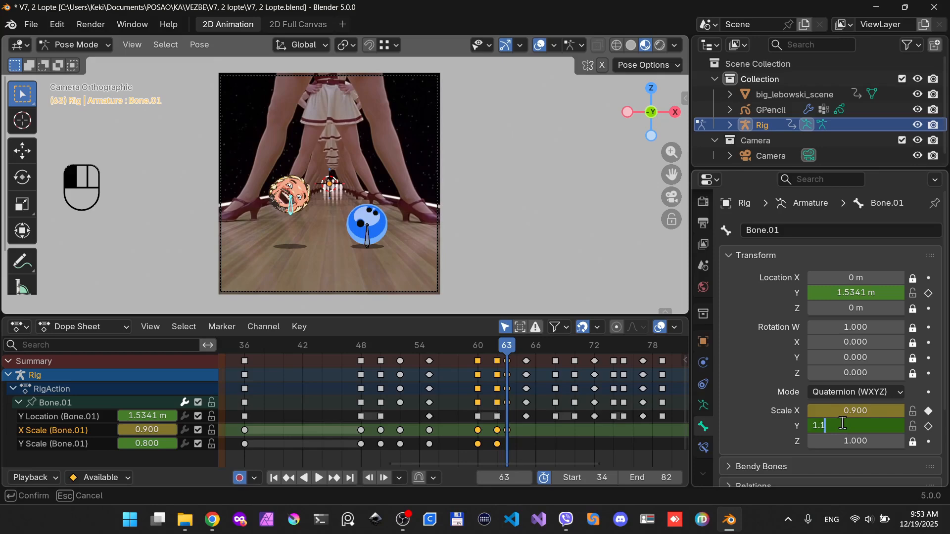
pyautogui.press('Return')
# Go to frame 65 and keyframe Bone.01's X and Y scale back at 1
pyautogui.moveTo(501, 349); pyautogui.dragTo(525, 351)
pyautogui.click(849, 410)
pyautogui.write('1')
pyautogui.press('Return')
pyautogui.click(852, 425)
pyautogui.write('1')
pyautogui.press('Return')
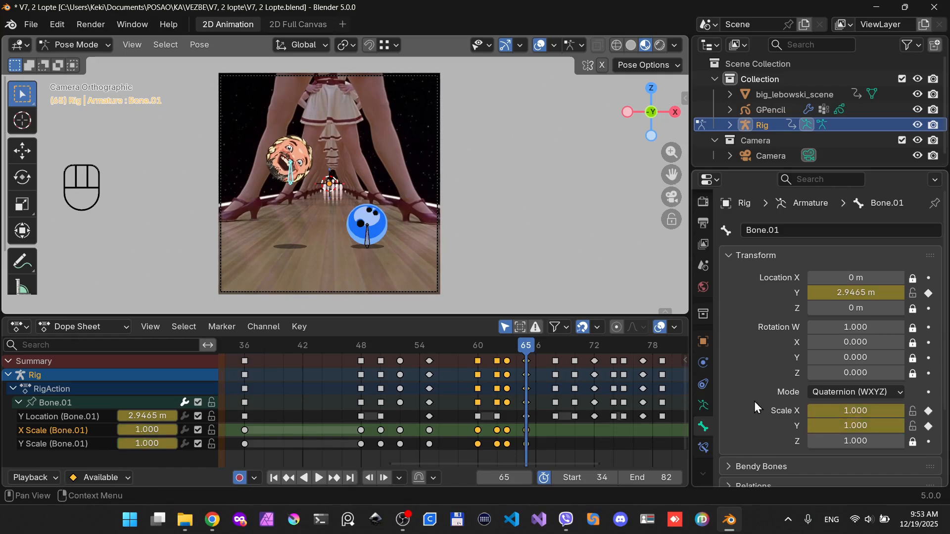
# Duplicate Bone.01's X and Y scale keyframes from frame 63 to frame 68
pyautogui.moveTo(509, 341); pyautogui.dragTo(551, 361)
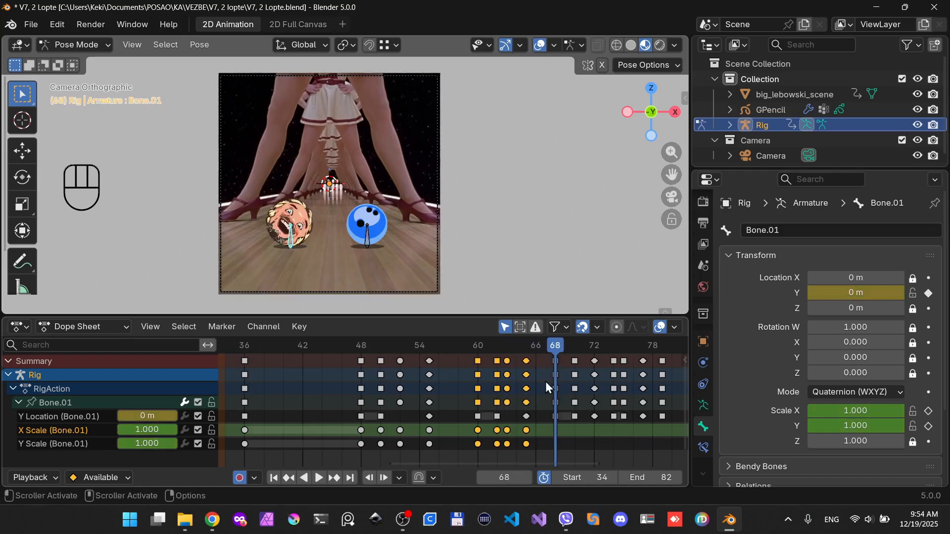
pyautogui.hotkey('shift', 'd')
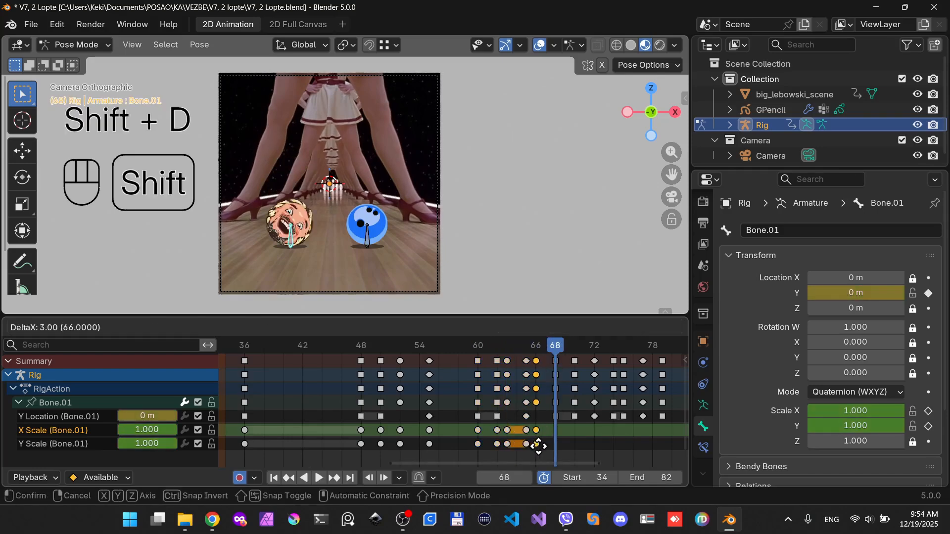
pyautogui.click(560, 447)
# Keyframe Bone.01's X and Y scale at 1 on frame 70
pyautogui.moveTo(506, 349); pyautogui.dragTo(574, 352)
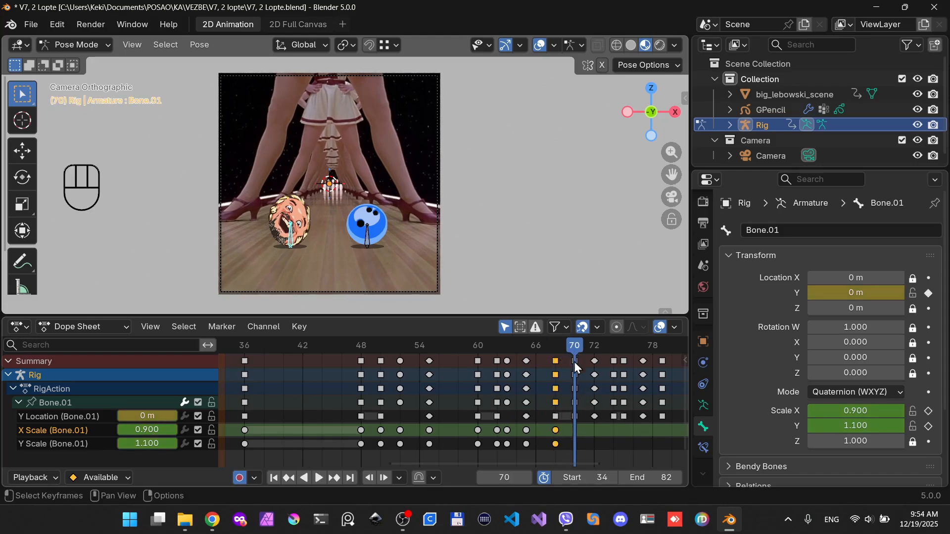
pyautogui.click(850, 414)
pyautogui.write('1')
pyautogui.press('Return')
pyautogui.click(857, 424)
pyautogui.write('1')
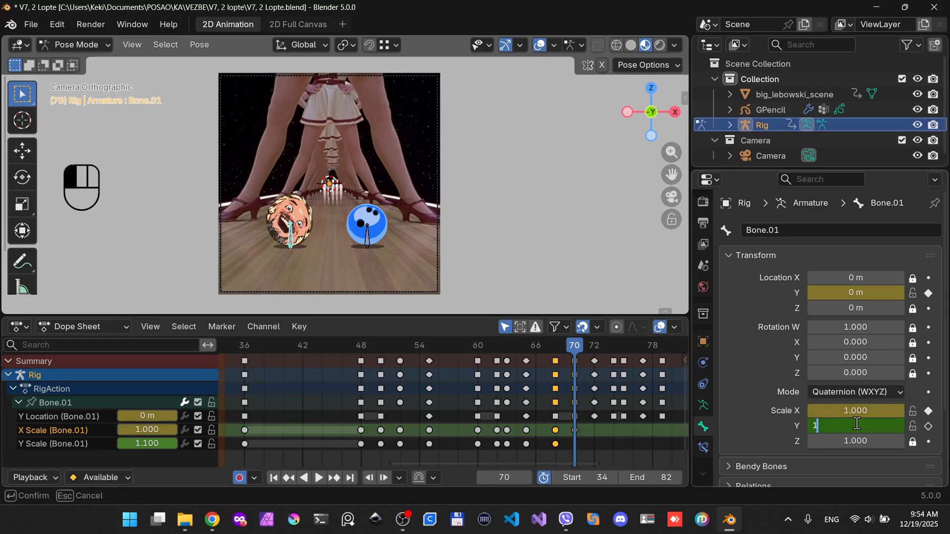
pyautogui.press('Return')
# Play back the face ball's squash and stretch from frame 36, stop the playback and save the file
pyautogui.moveTo(566, 340); pyautogui.dragTo(245, 379)
pyautogui.press('space')
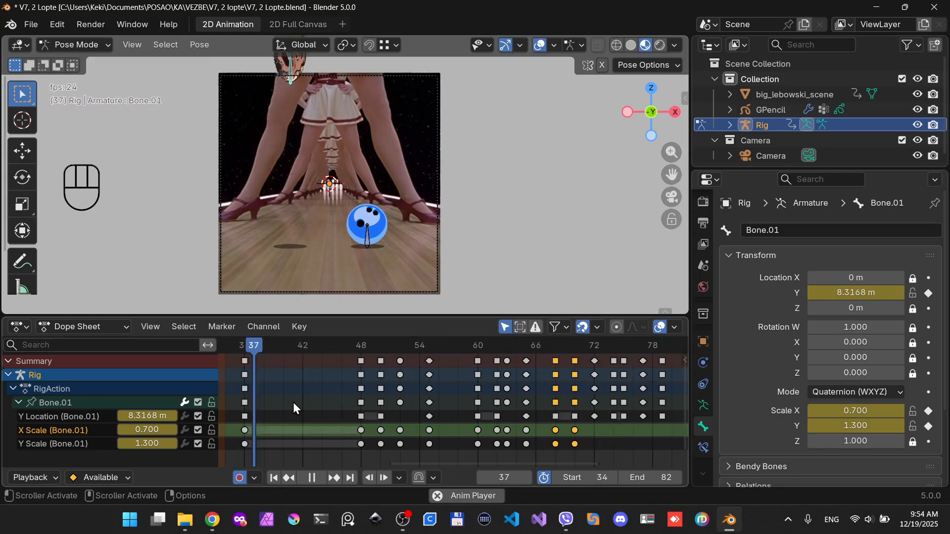
pyautogui.press('space')
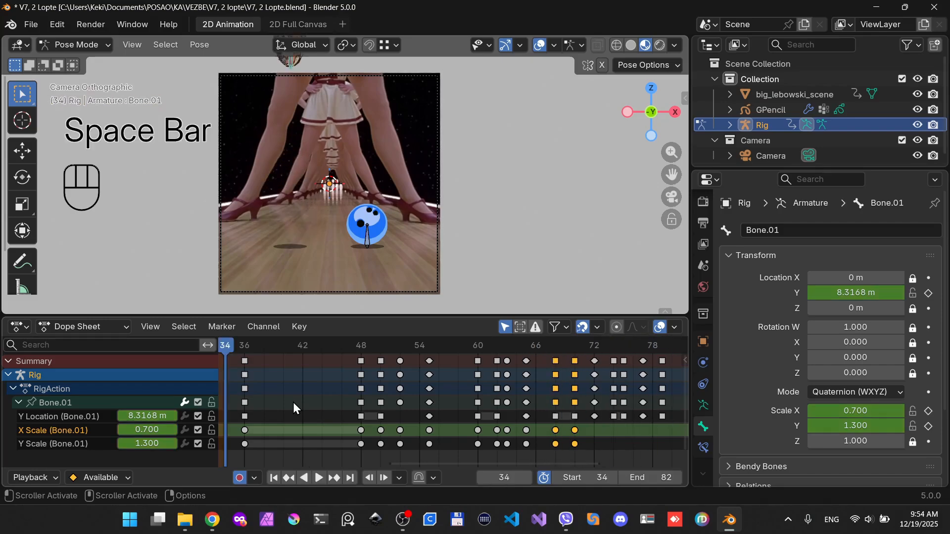
pyautogui.press('ctrl')
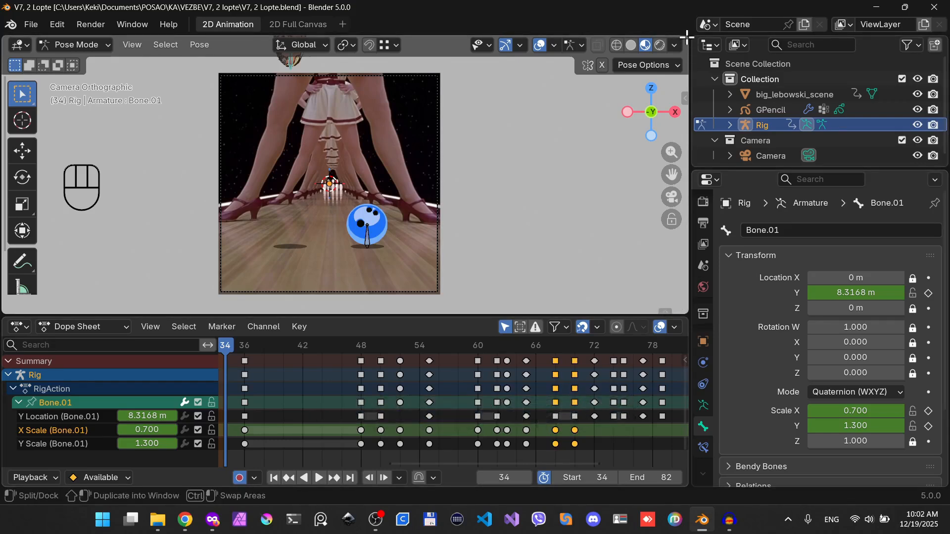
# Split the 3D viewport into two side-by-side areas and change the new one to the Video Sequencer
pyautogui.moveTo(687, 36); pyautogui.dragTo(337, 145)
pyautogui.scroll(4, 149, 223)
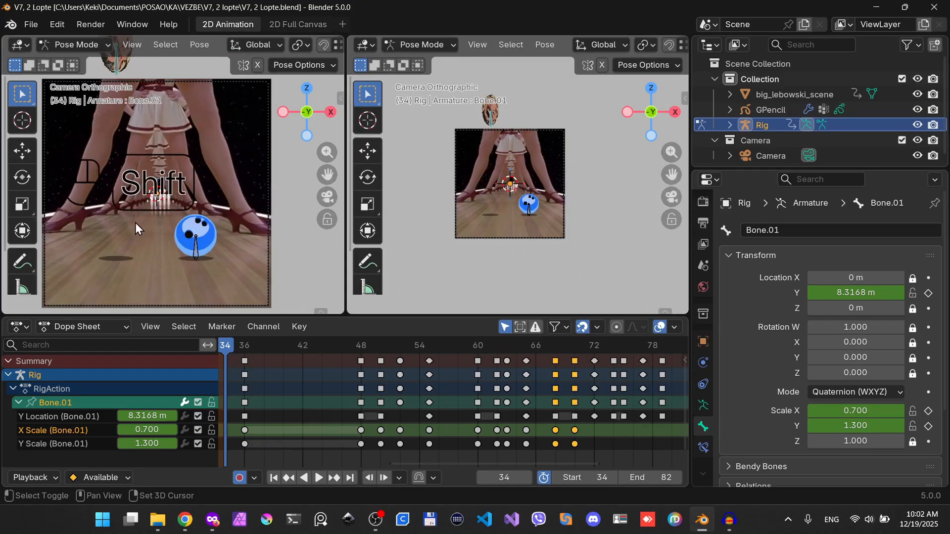
pyautogui.keyDown('shift'); pyautogui.moveTo(135, 223); pyautogui.dragTo(155, 221, button='middle'); pyautogui.keyUp('shift')
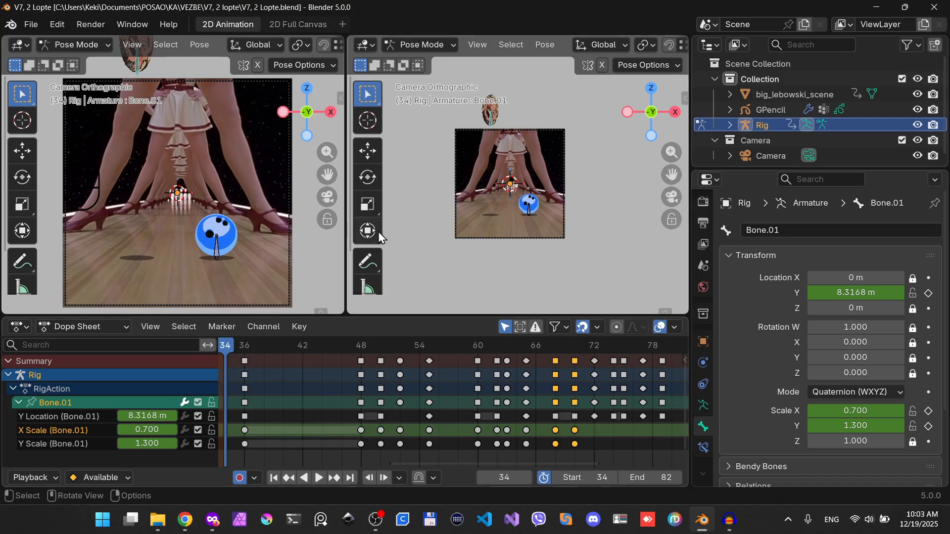
pyautogui.click(368, 45)
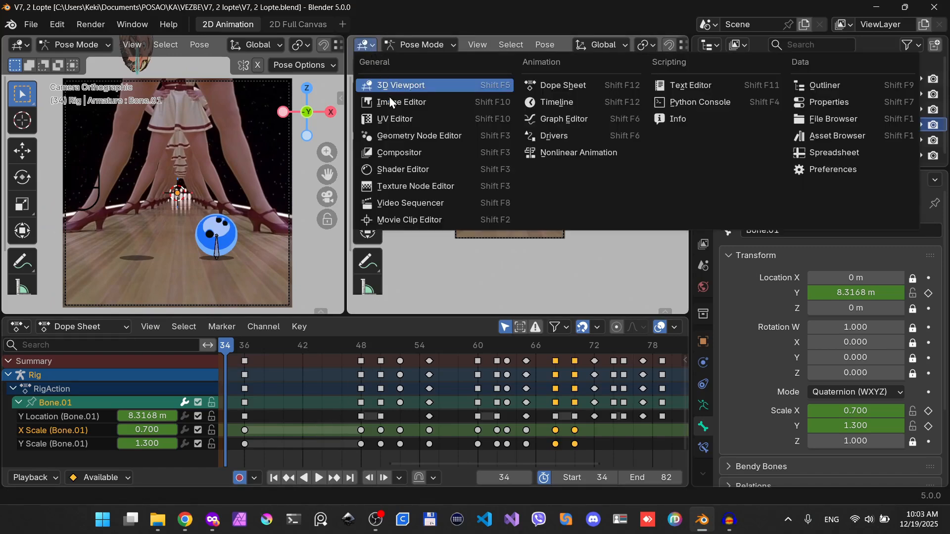
pyautogui.click(388, 203)
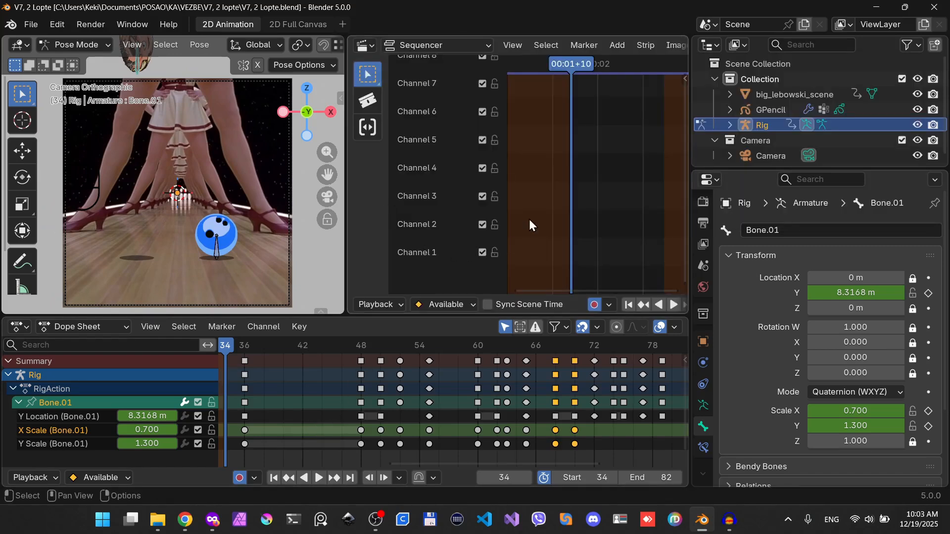
# Select the blue ball's Bone.02, clear the preview range and go to its keyframe at frame 12
pyautogui.click(217, 252)
pyautogui.scroll(-2, 250, 391)
pyautogui.moveTo(276, 394); pyautogui.dragTo(480, 407, button='middle')
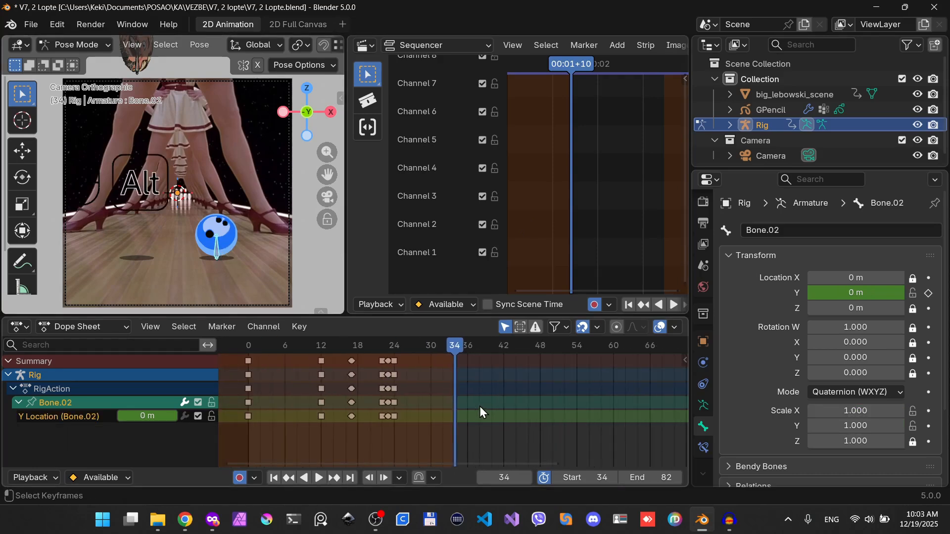
pyautogui.hotkey('alt', 'p')
pyautogui.moveTo(249, 344); pyautogui.dragTo(321, 358)
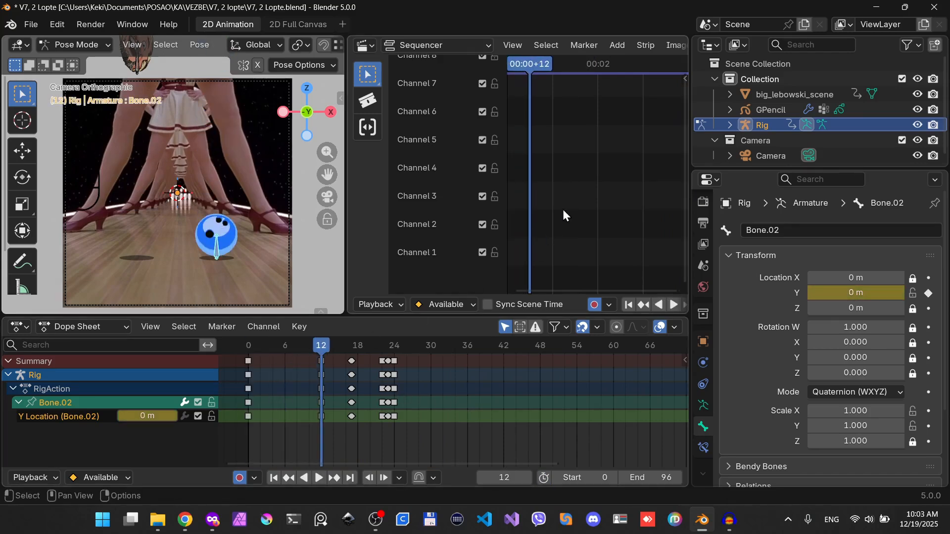
# Add the sound file mixkit-metal-tool-drop-835.wav as a strip on Channel 1 of the sequencer
pyautogui.hotkey('shift', 'a')
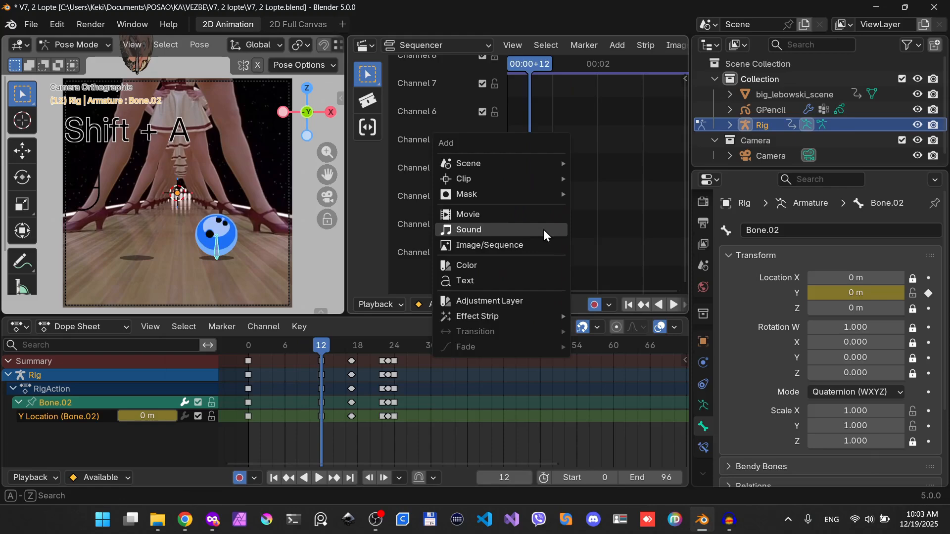
pyautogui.click(543, 230)
pyautogui.click(415, 145)
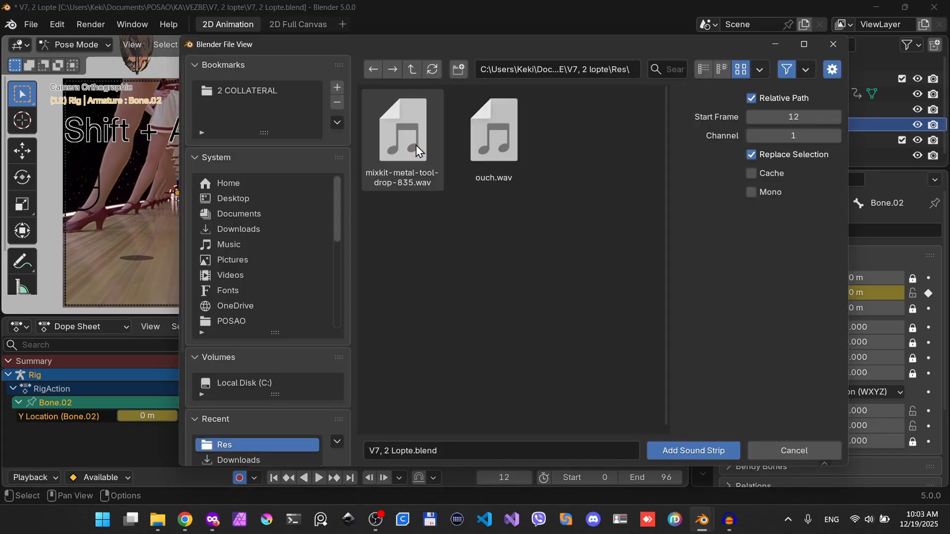
pyautogui.click(396, 150)
pyautogui.doubleClick(395, 150)
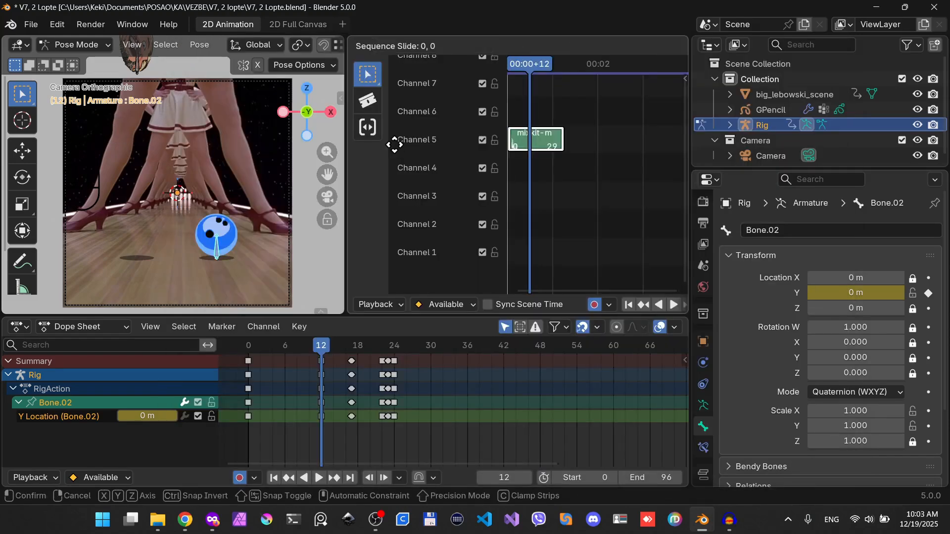
pyautogui.click(391, 247)
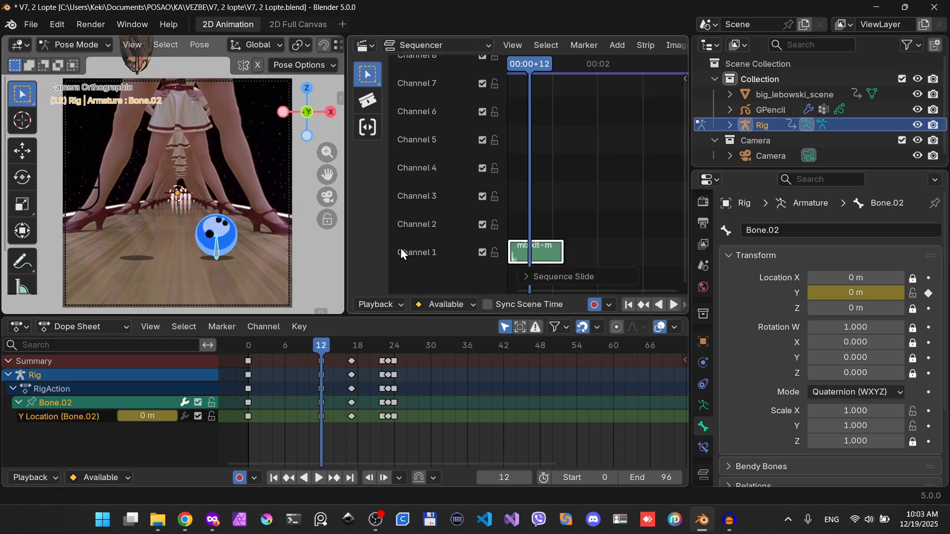
# Slide the metal-drop sound strip along Channel 1 so its first impact peak lines up with frame 12
pyautogui.press('g')
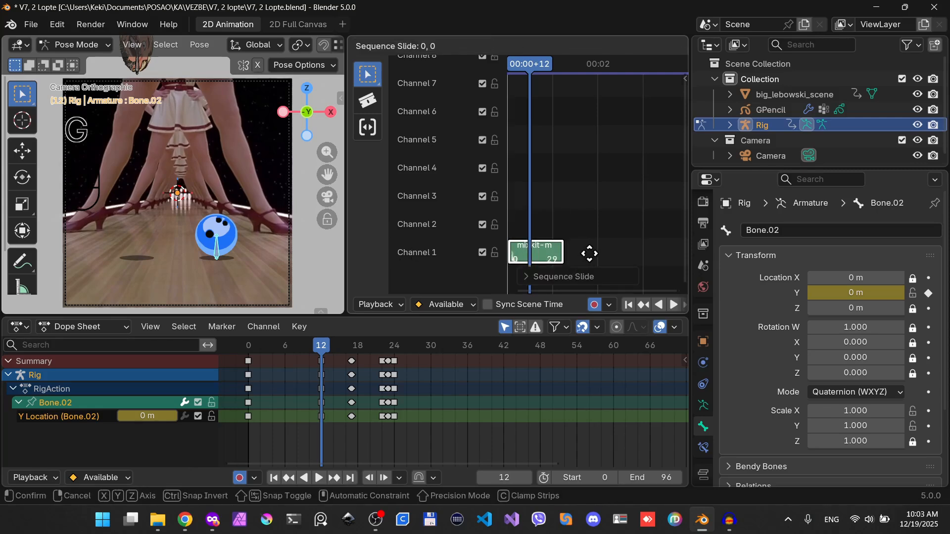
pyautogui.click(556, 255)
pyautogui.scroll(3, 644, 228)
pyautogui.scroll(1, 635, 250)
pyautogui.press('g')
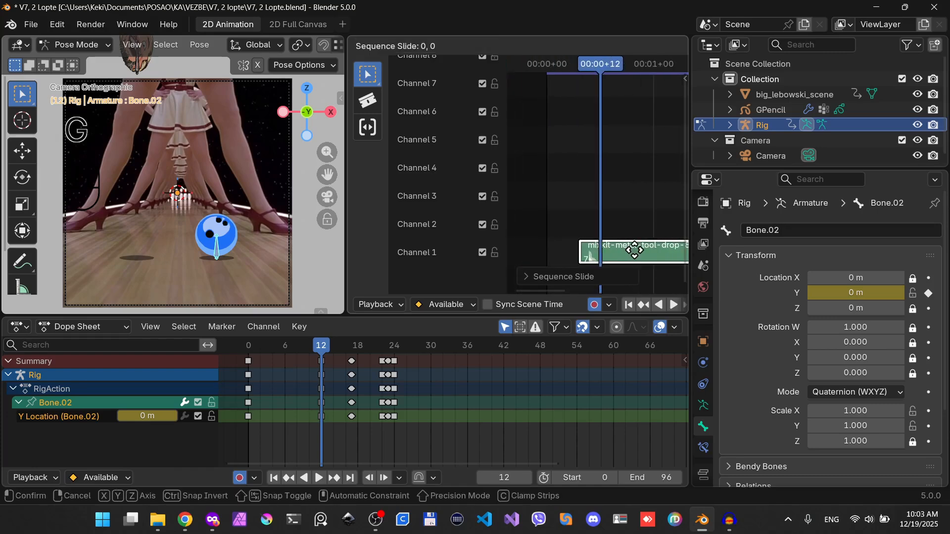
pyautogui.click(642, 252)
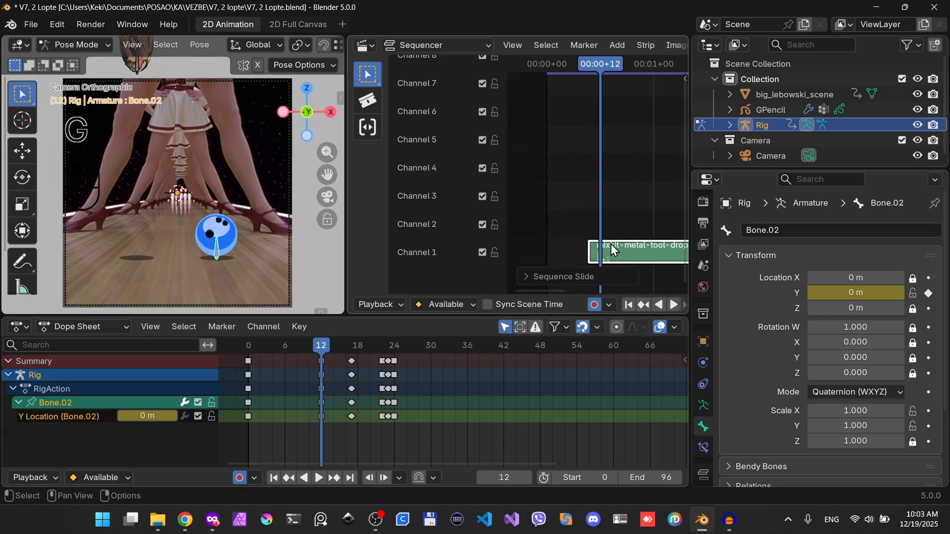
# Play the animation from the start to check the first impact sound, then stop the playback
pyautogui.click(548, 67)
pyautogui.press('space')
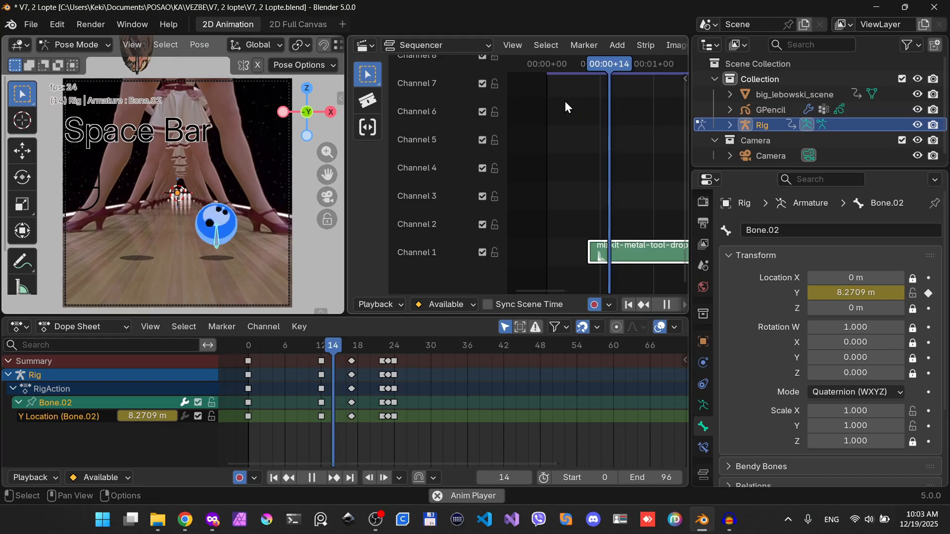
pyautogui.press('space')
pyautogui.moveTo(589, 136); pyautogui.dragTo(559, 139, button='middle')
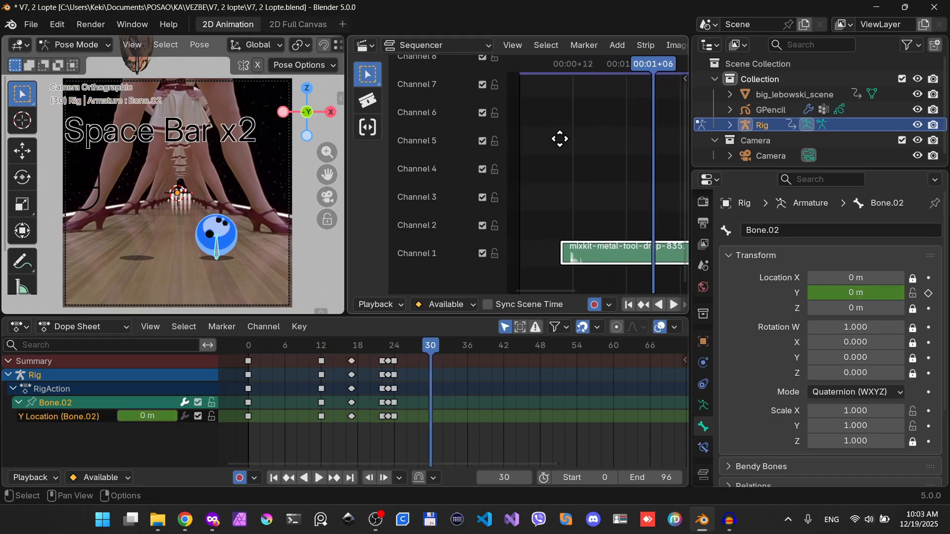
# Duplicate the metal-drop strip onto Channel 2, offset 10 frames, to match the blue ball's contact at frame 22
pyautogui.moveTo(538, 66); pyautogui.dragTo(617, 113)
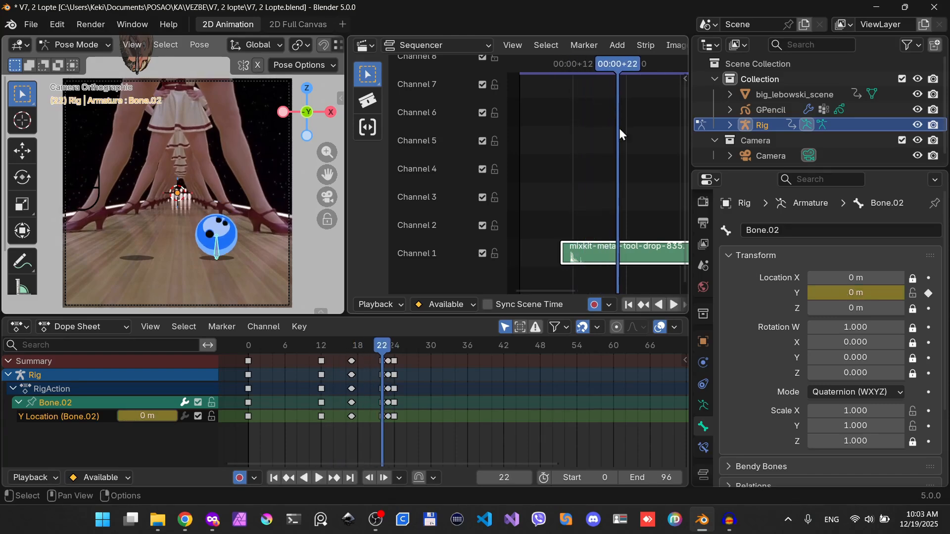
pyautogui.moveTo(634, 254); pyautogui.dragTo(608, 251, button='middle')
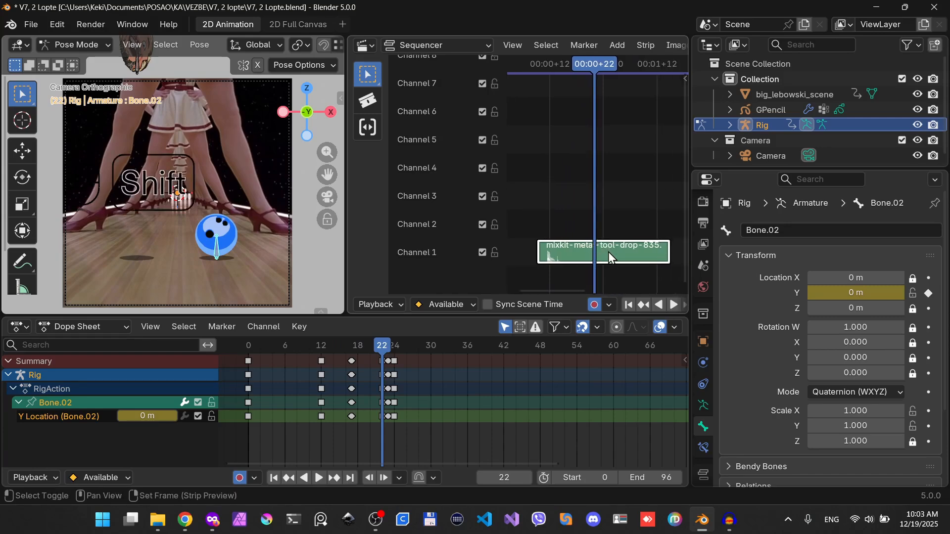
pyautogui.hotkey('shift', 'd')
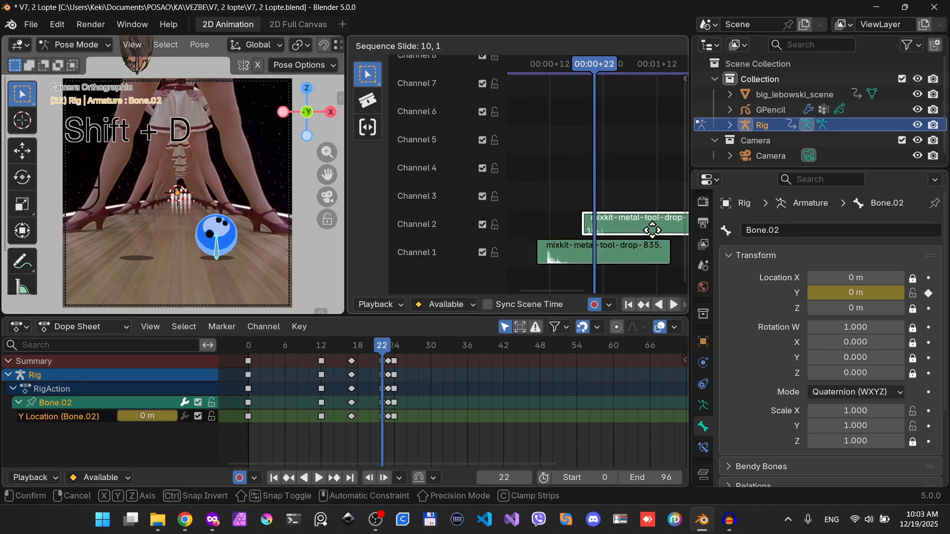
pyautogui.click(651, 231)
# Duplicate the Channel 2 sound strip onto Channel 3 and shift it 2 frames forward to match the contact at frame 24
pyautogui.moveTo(625, 222); pyautogui.dragTo(590, 224, button='middle')
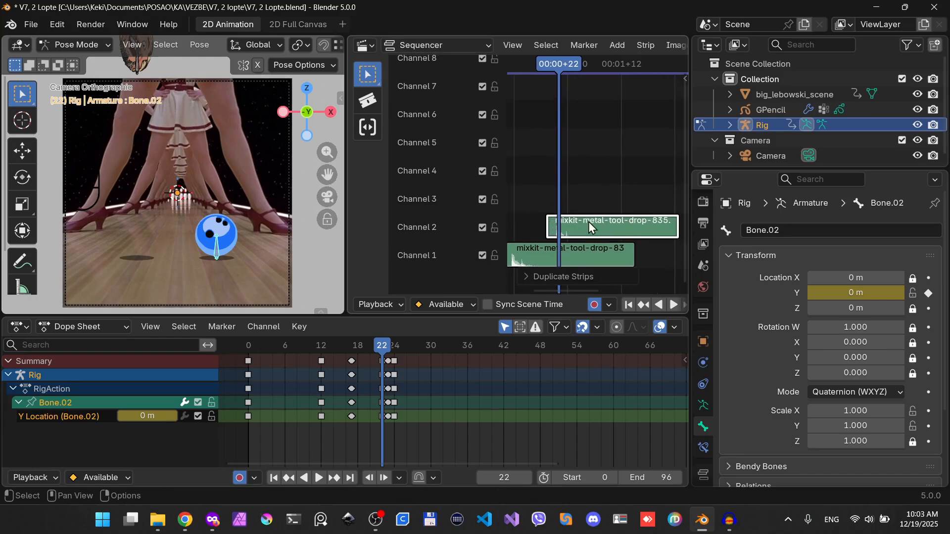
pyautogui.press('Right')
pyautogui.press('Right')
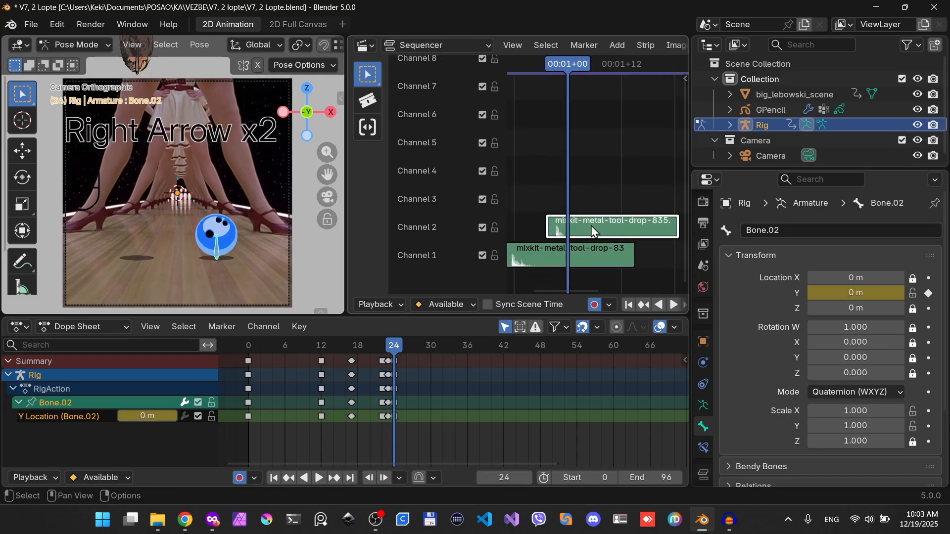
pyautogui.hotkey('shift', 'd')
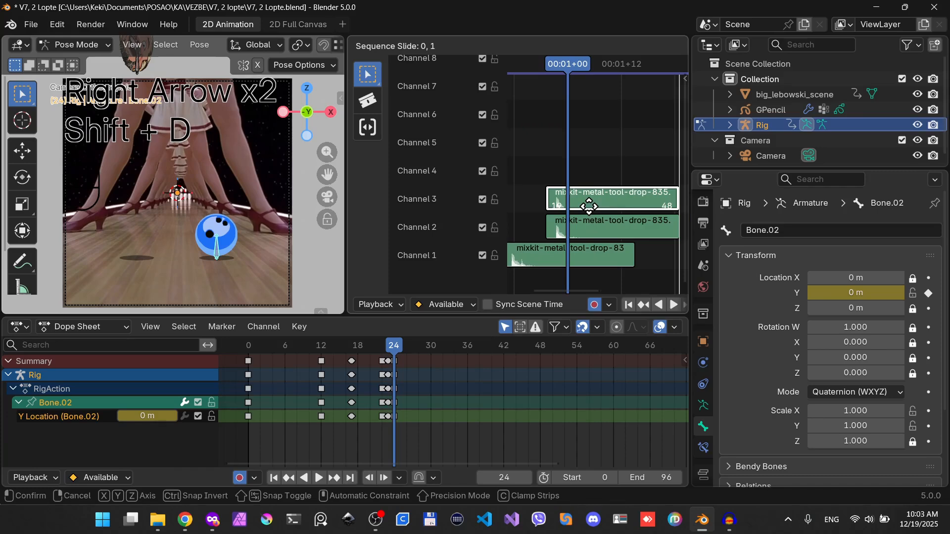
pyautogui.click(589, 207)
pyautogui.press('g')
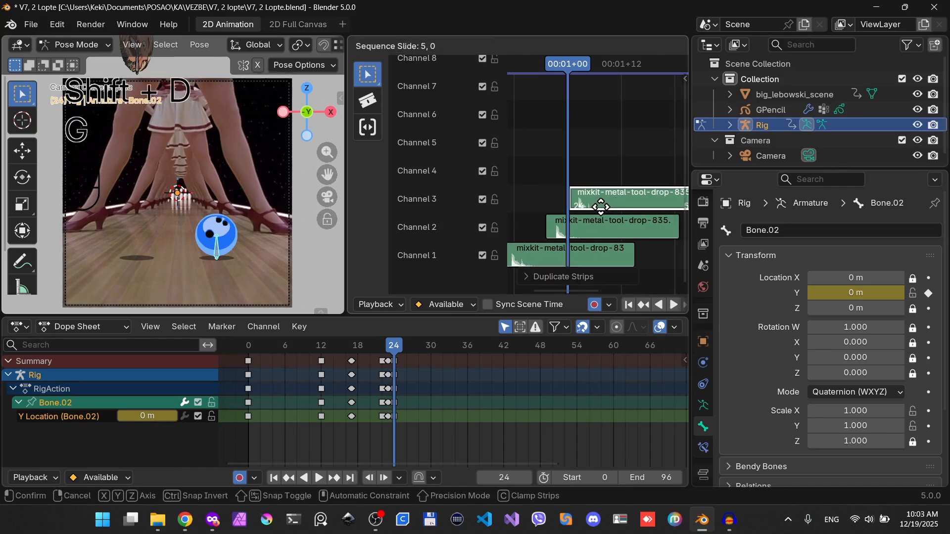
pyautogui.click(596, 205)
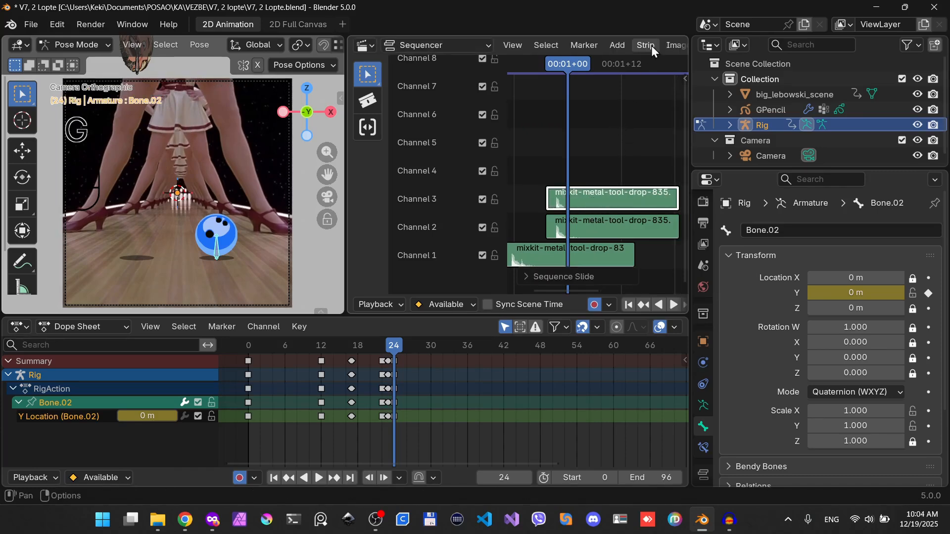
pyautogui.scroll(-5, 657, 44)
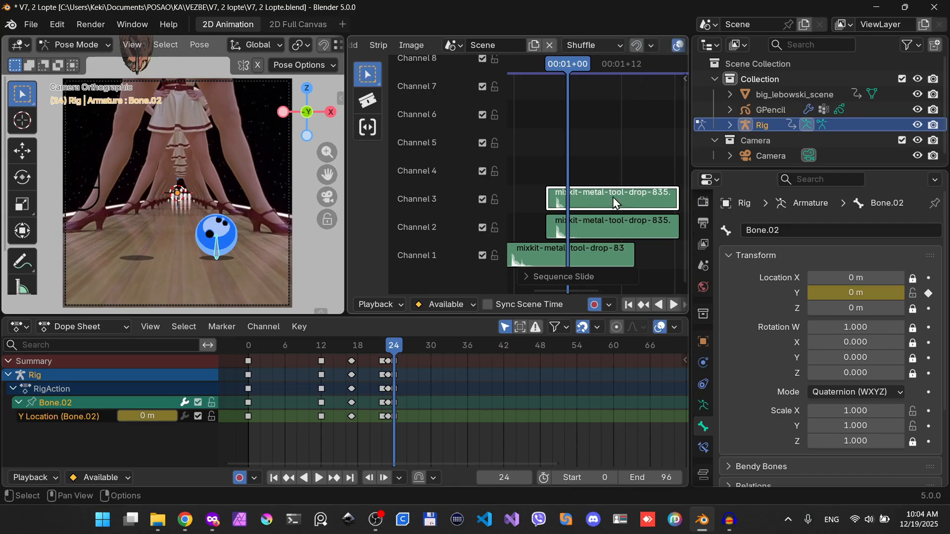
pyautogui.press('g')
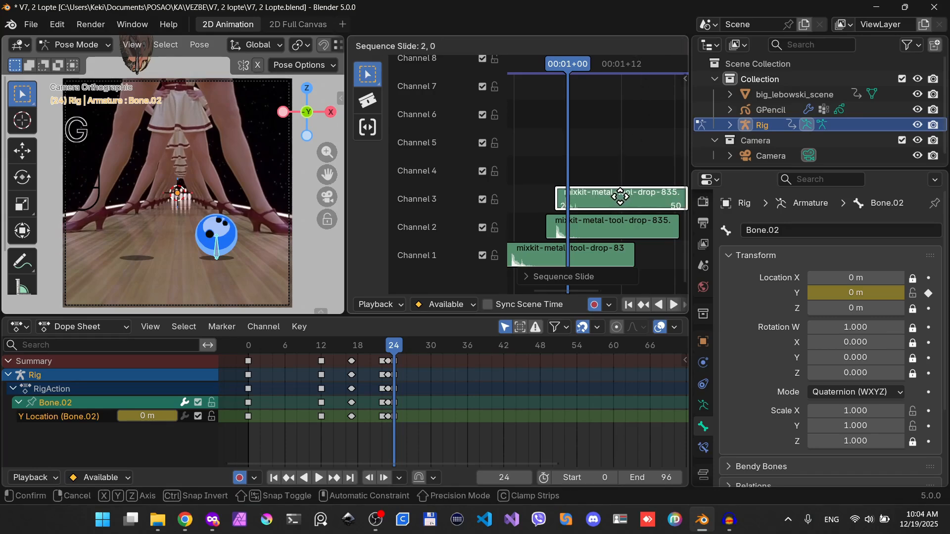
pyautogui.click(620, 197)
# Play the animation with the three metal-drop strips to check their timing, then stop the playback
pyautogui.moveTo(568, 180); pyautogui.dragTo(583, 180, button='middle')
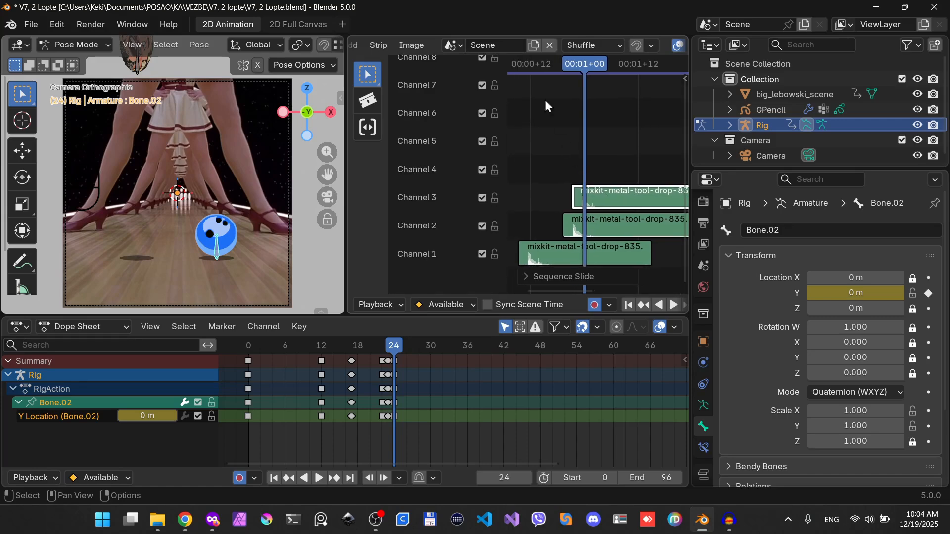
pyautogui.click(511, 65)
pyautogui.press('space')
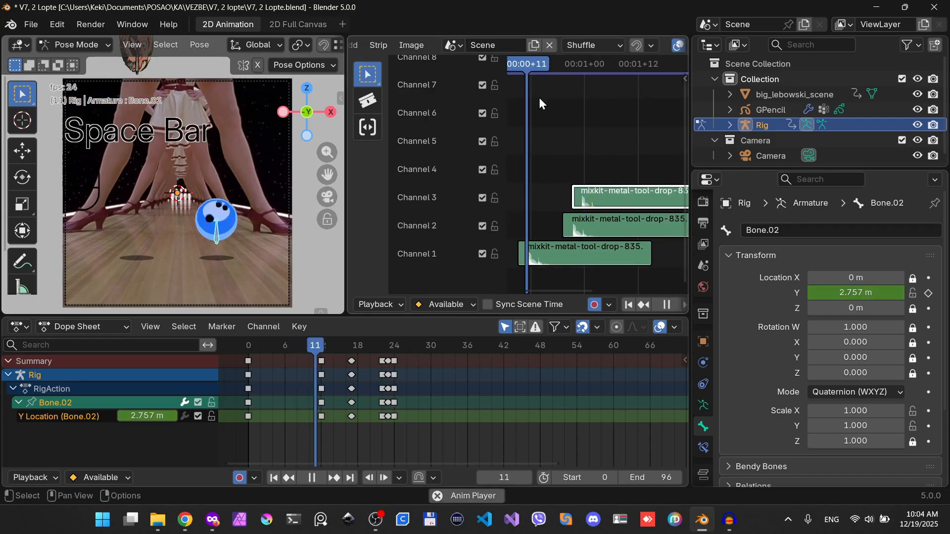
pyautogui.press('space')
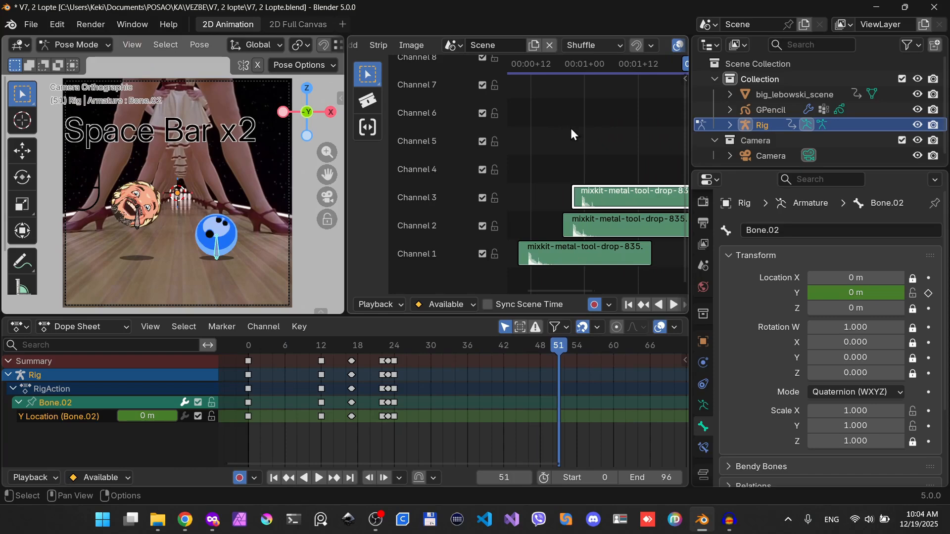
# Go to the face ball's impact at frame 50 and add ouch.wav on Channel 4 with its peak there
pyautogui.scroll(-9, 605, 201)
pyautogui.moveTo(605, 179); pyautogui.dragTo(581, 174, button='middle')
pyautogui.moveTo(627, 148); pyautogui.dragTo(615, 149, button='middle')
pyautogui.moveTo(601, 66); pyautogui.dragTo(616, 87)
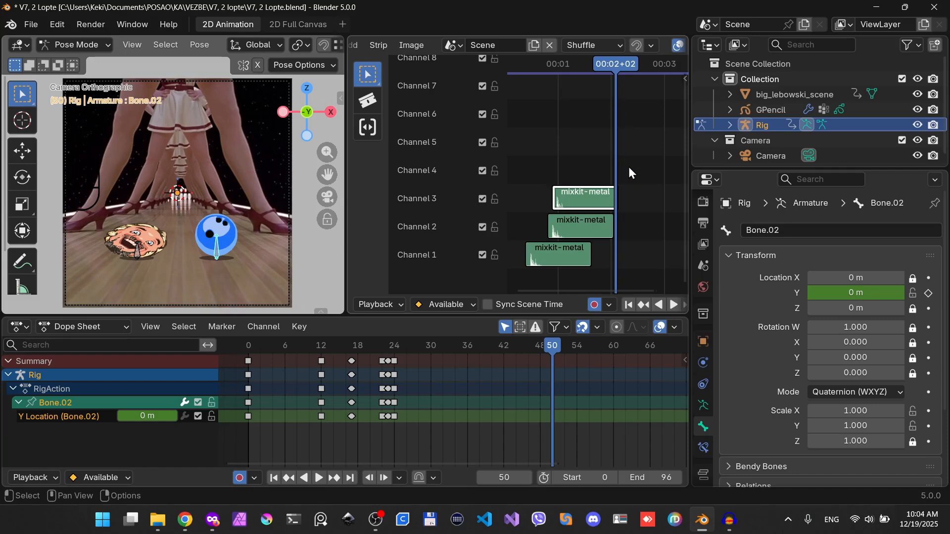
pyautogui.hotkey('shift', 'a')
pyautogui.click(621, 171)
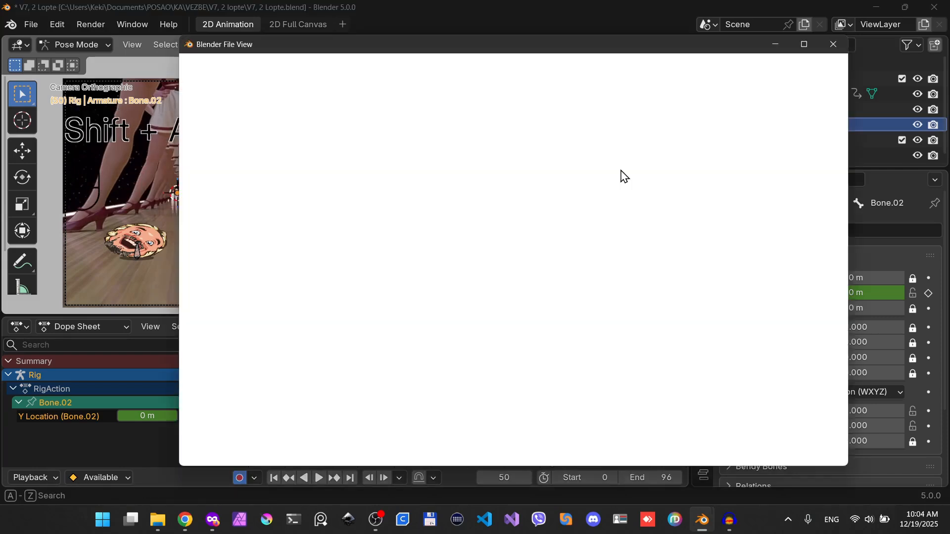
pyautogui.doubleClick(500, 139)
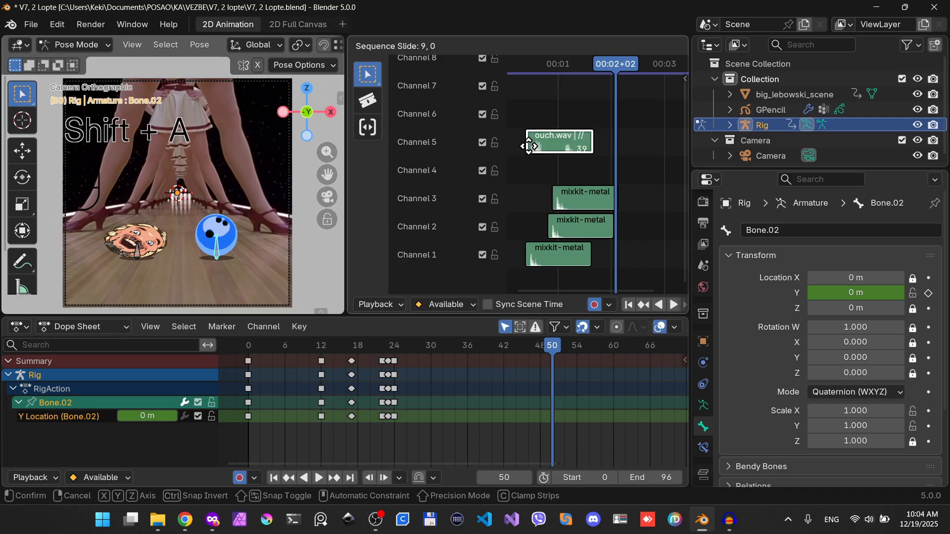
pyautogui.click(611, 188)
# Split the ouch.wav strip at frame 59 and slide its second part away from the first on Channel 4
pyautogui.scroll(1, 638, 193)
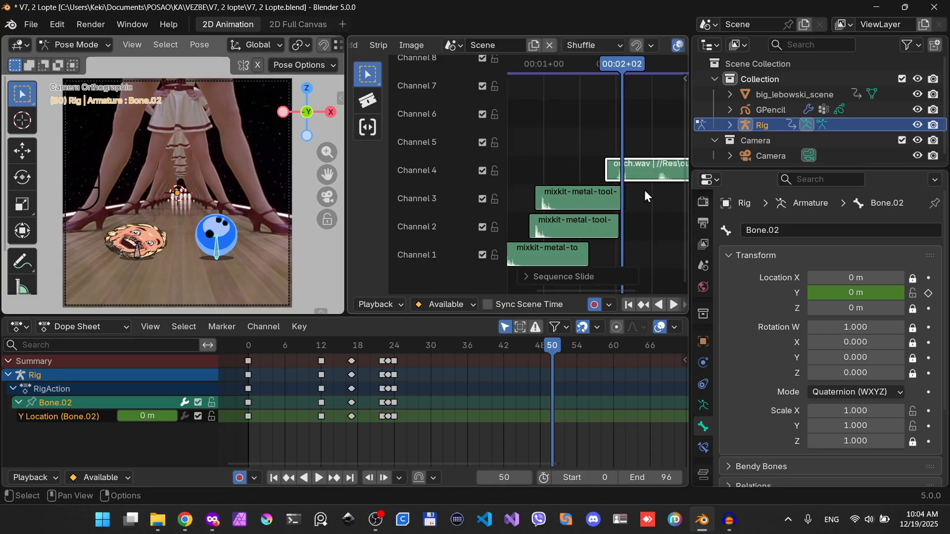
pyautogui.moveTo(645, 196); pyautogui.dragTo(599, 191, button='middle')
pyautogui.moveTo(570, 67); pyautogui.dragTo(600, 72)
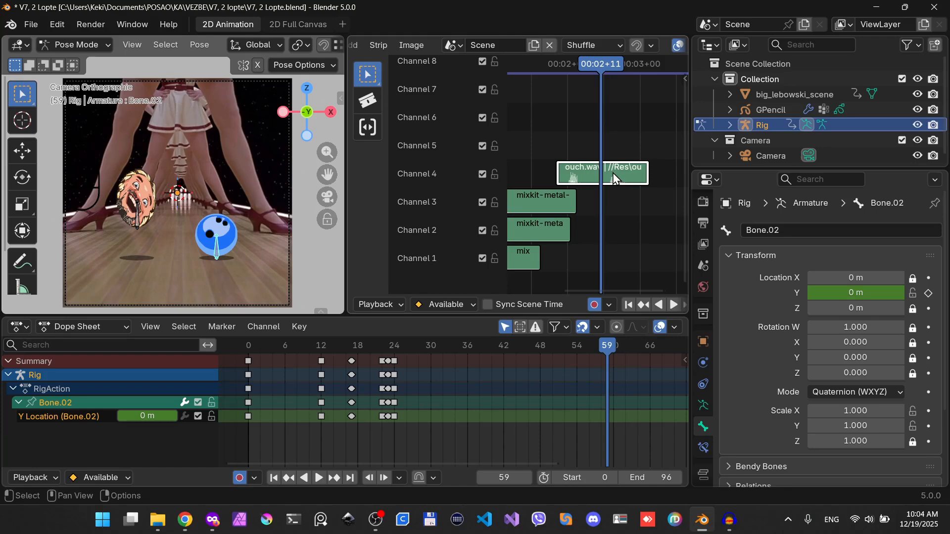
pyautogui.press('k')
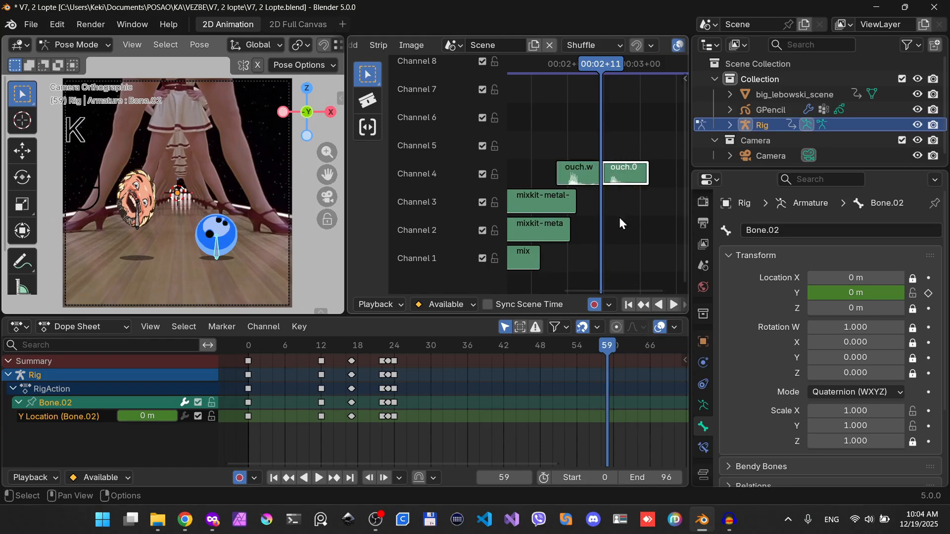
pyautogui.press('g')
pyautogui.click(640, 219)
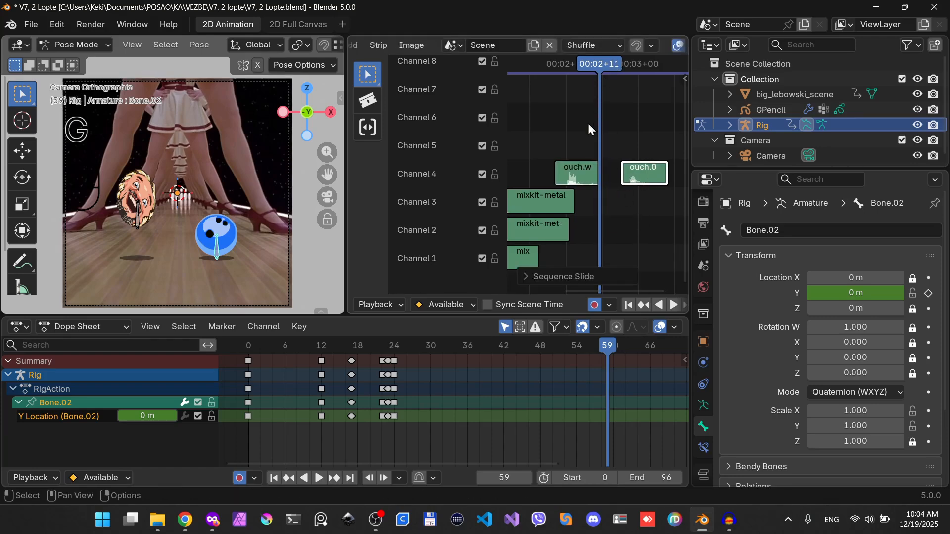
# Play the animation from frame 39 to listen to the first ouch sound, then stop the playback
pyautogui.click(538, 65)
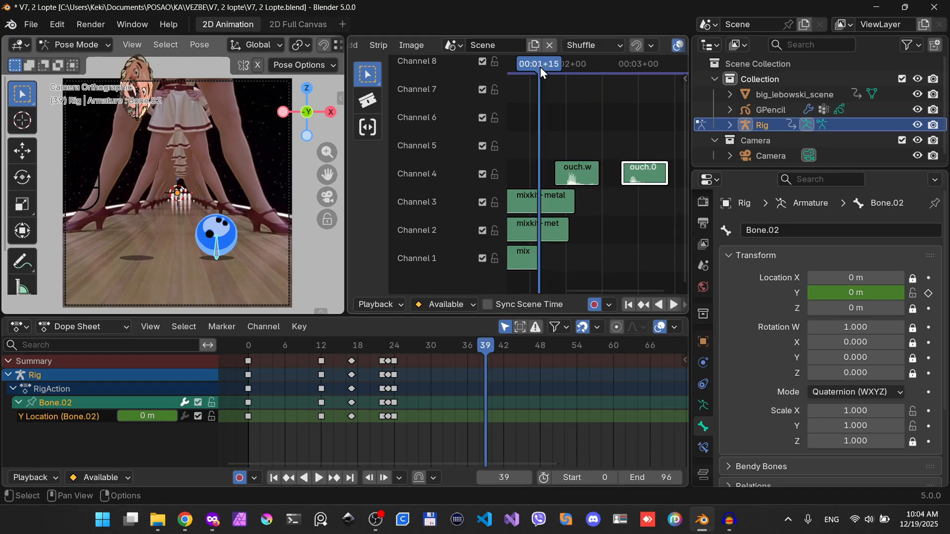
pyautogui.press('space')
pyautogui.press('space')
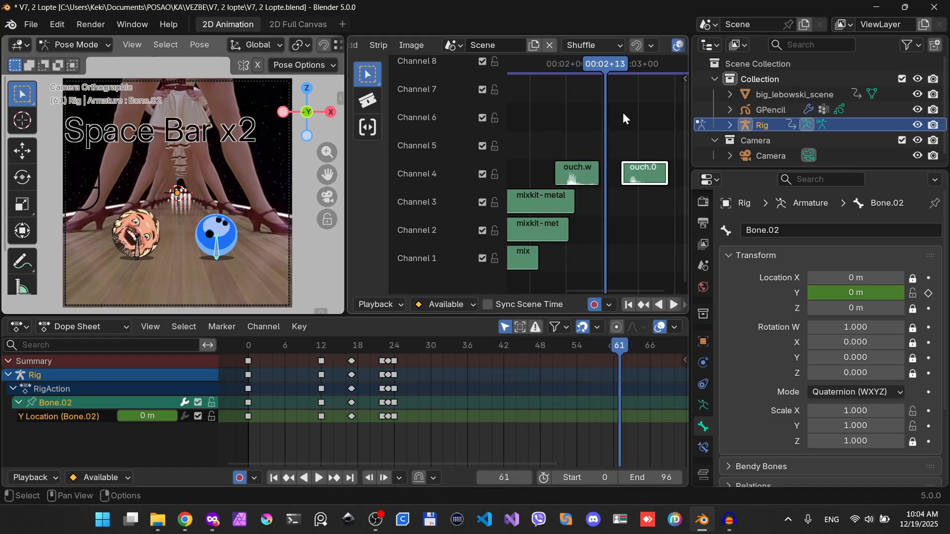
# Slide the second ouch strip 7 frames earlier so its peak matches the face ball's second impact at frame 62
pyautogui.moveTo(603, 68); pyautogui.dragTo(608, 74)
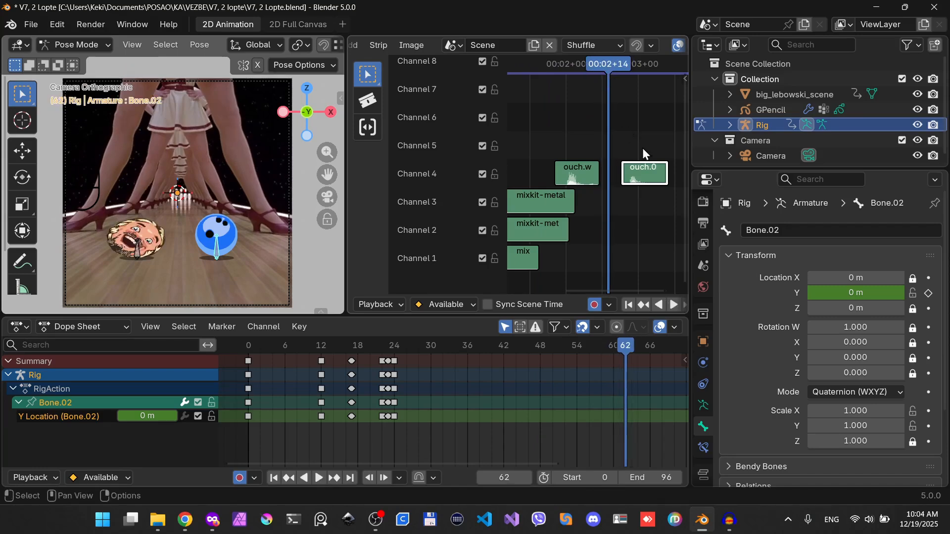
pyautogui.press('g')
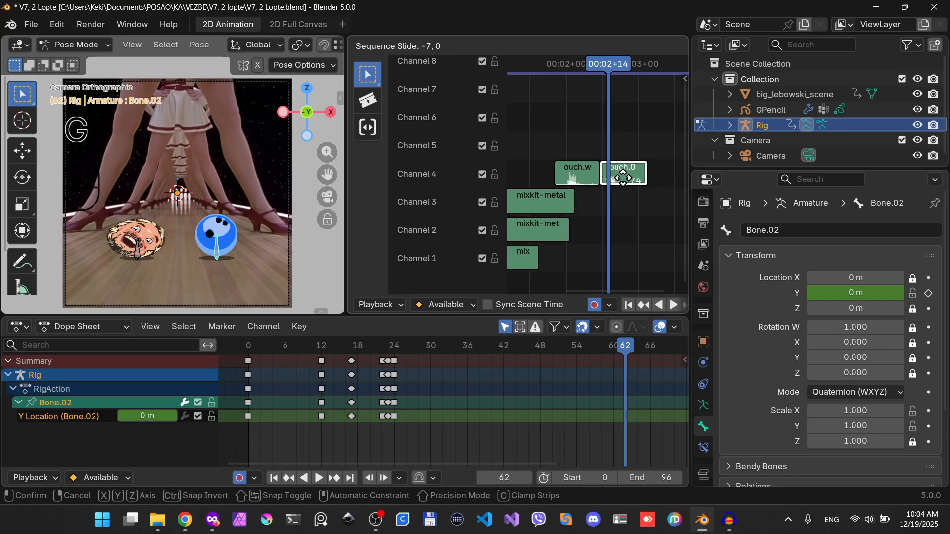
pyautogui.click(623, 181)
# Play back the face ball's bounces to check both ouch sounds, then stop the playback
pyautogui.moveTo(596, 141); pyautogui.dragTo(577, 138, button='middle')
pyautogui.press('space')
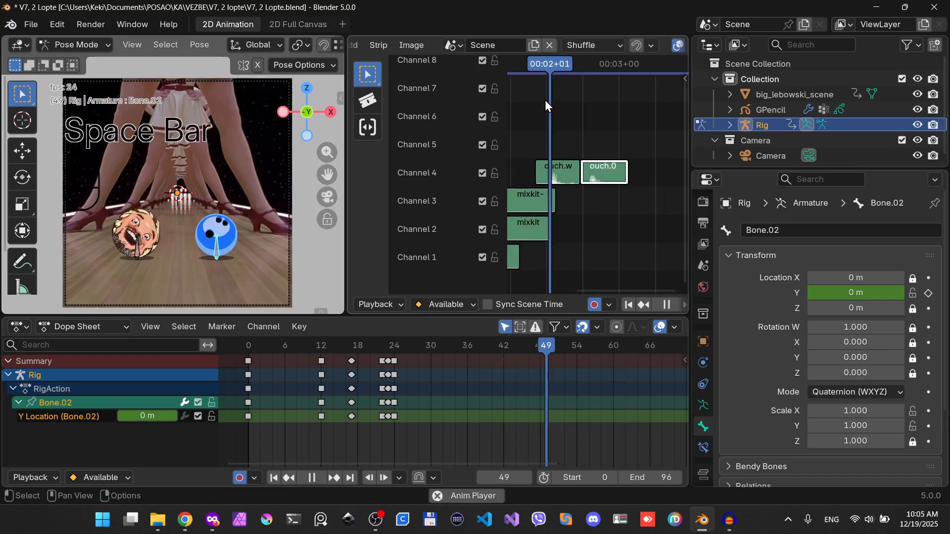
pyautogui.press('space')
# Duplicate the first ouch strip onto Channel 5, 20 frames later, so its peak lines up with frame 70
pyautogui.moveTo(595, 62); pyautogui.dragTo(612, 76)
pyautogui.click(556, 179)
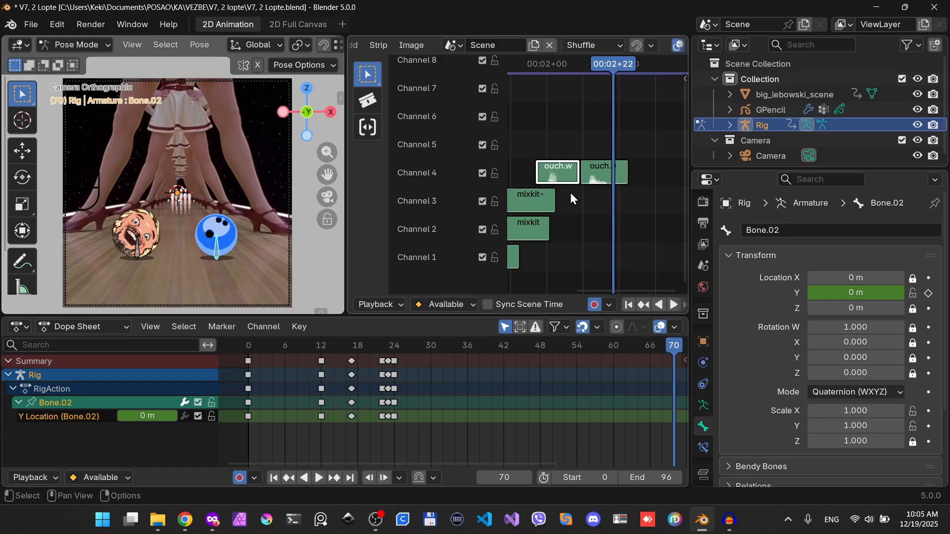
pyautogui.press('shift')
pyautogui.hotkey('shift', 'd')
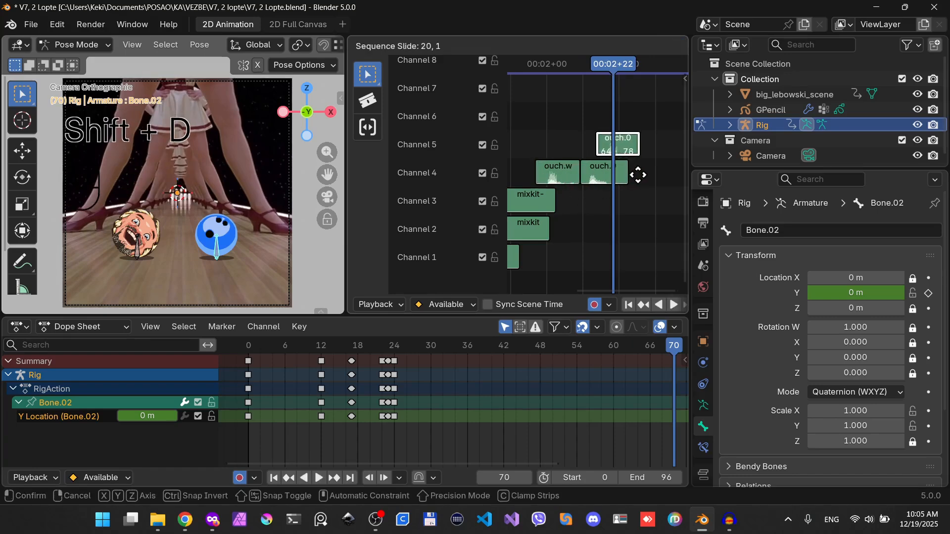
pyautogui.click(639, 175)
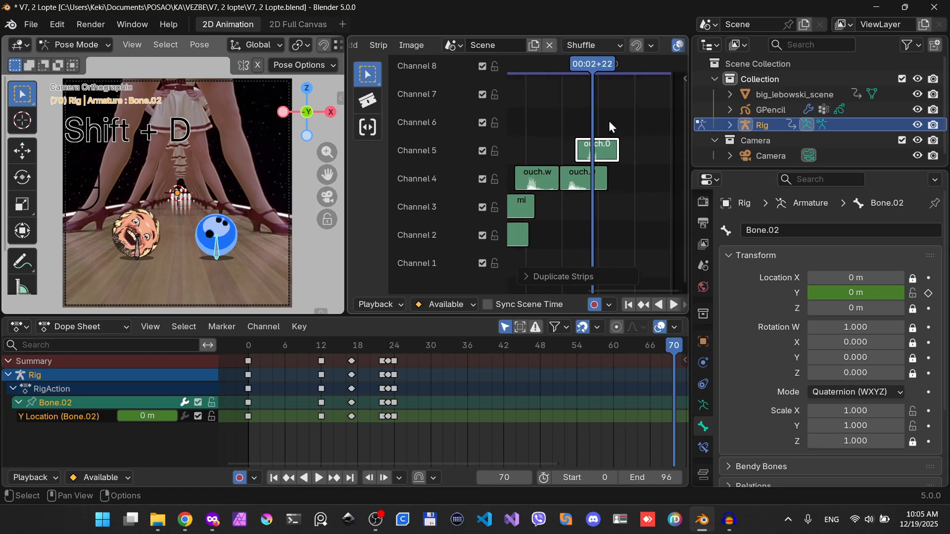
# Duplicate the Channel 5 ouch strip onto Channel 6, lining up its peak with the next impact around frame 74
pyautogui.moveTo(595, 67); pyautogui.dragTo(604, 76)
pyautogui.click(580, 183)
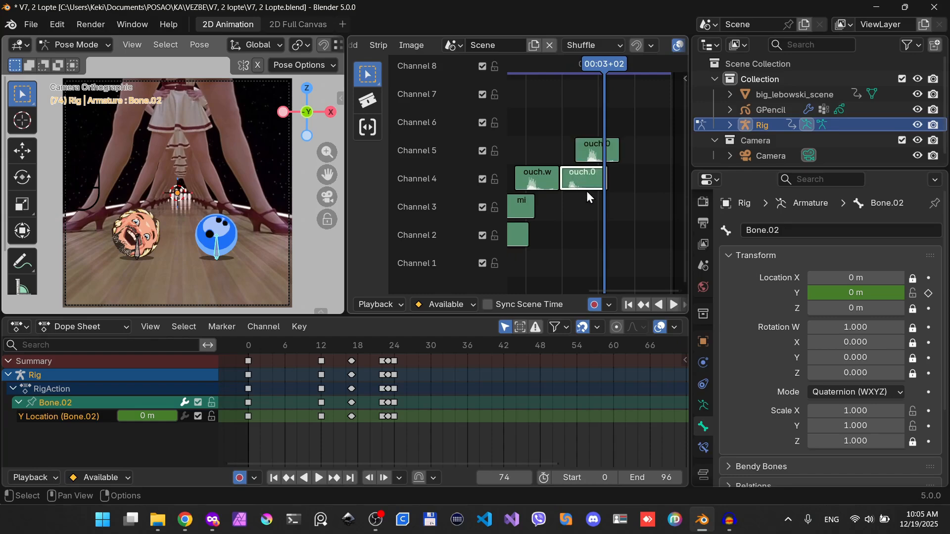
pyautogui.click(597, 157)
pyautogui.hotkey('shift', 'd')
pyautogui.click(624, 139)
# Duplicate the second ouch strip of Channel 4 onto Channel 7, 16 frames later, for the impact at frame 79
pyautogui.moveTo(604, 68); pyautogui.dragTo(619, 74)
pyautogui.click(585, 183)
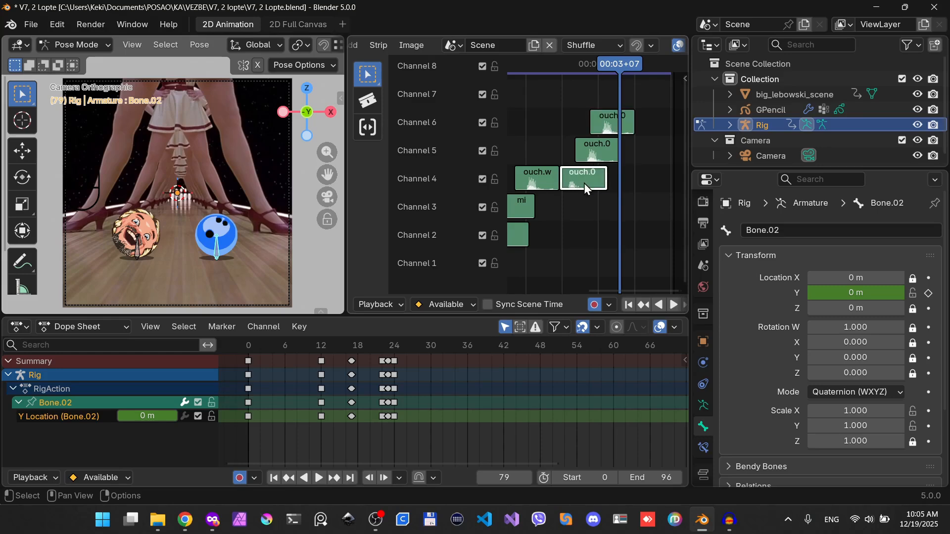
pyautogui.hotkey('shift', 'd')
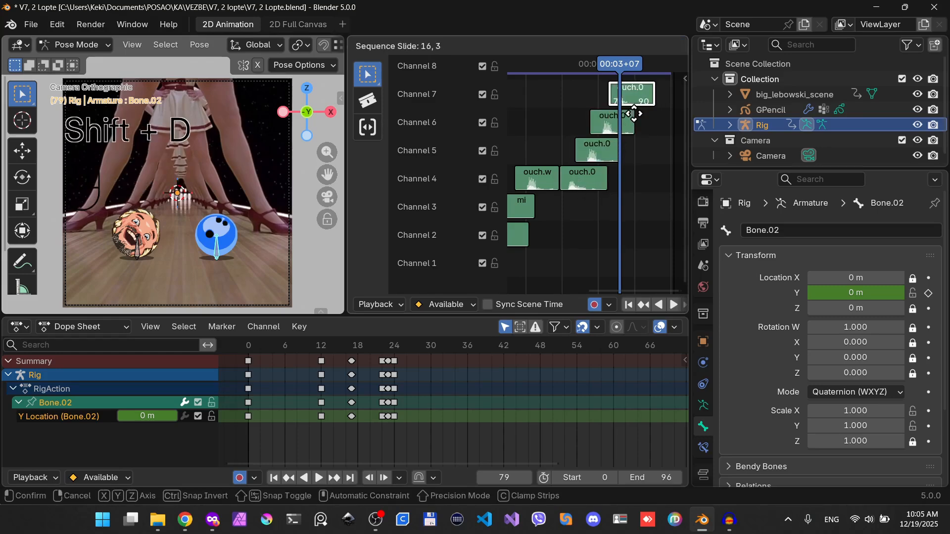
pyautogui.click(635, 87)
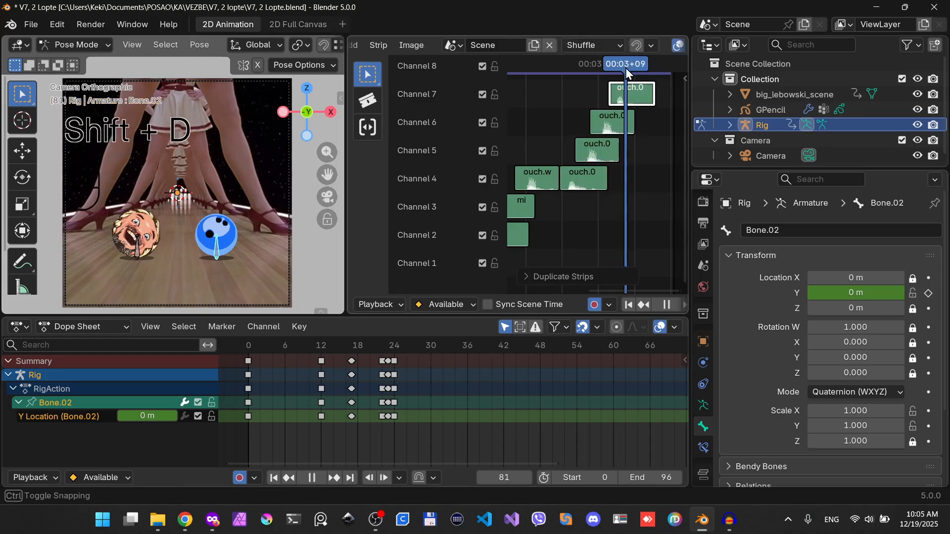
# Play back the animation to check the added ouch sounds against the face ball's bounces, then stop the playback
pyautogui.press('space')
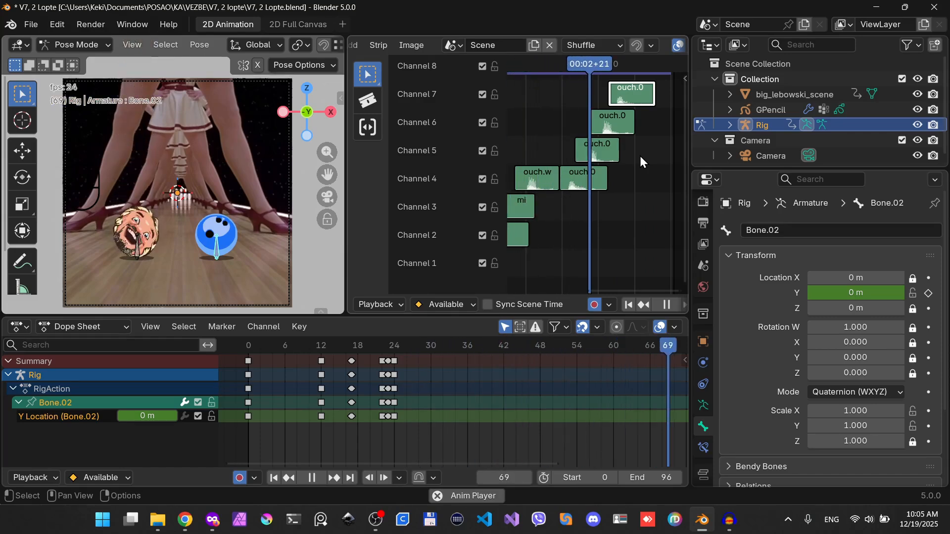
pyautogui.press('space')
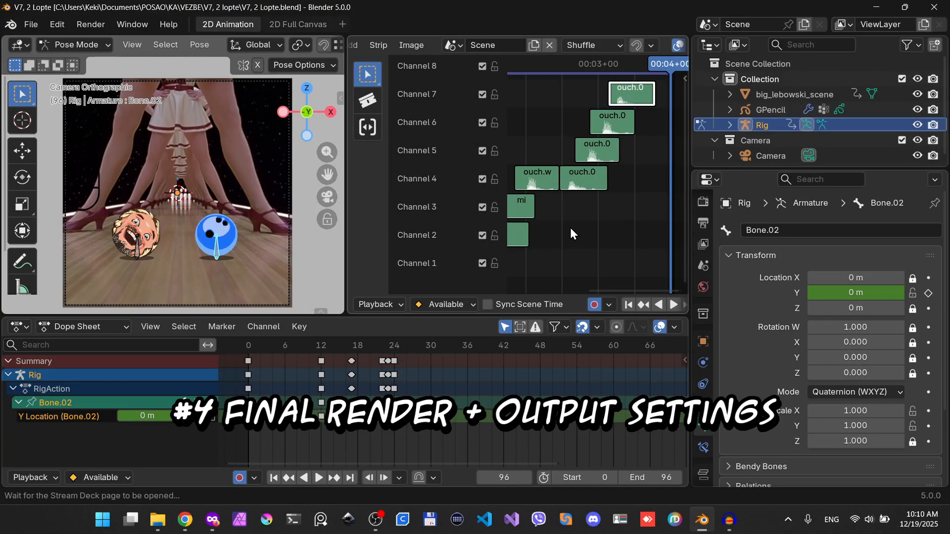
pyautogui.press('Home')
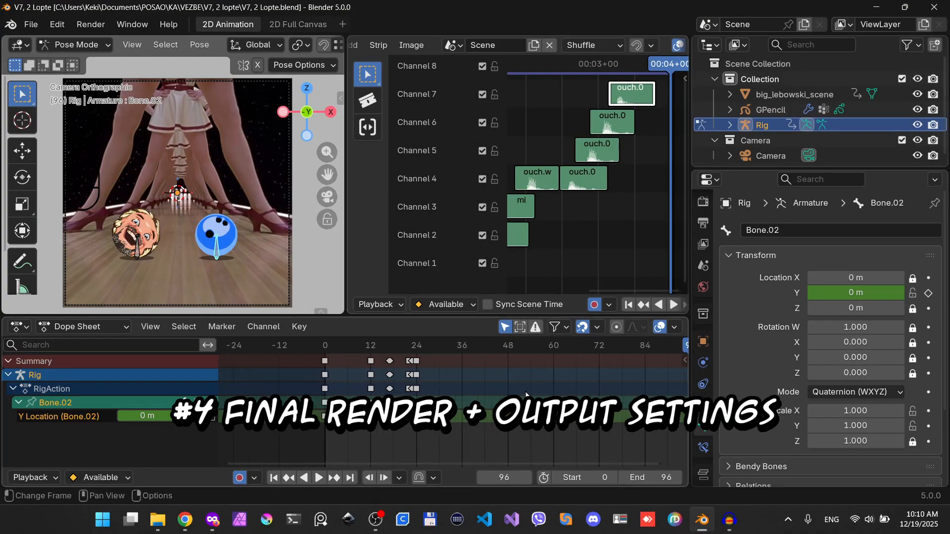
pyautogui.moveTo(529, 421); pyautogui.dragTo(485, 421, button='middle')
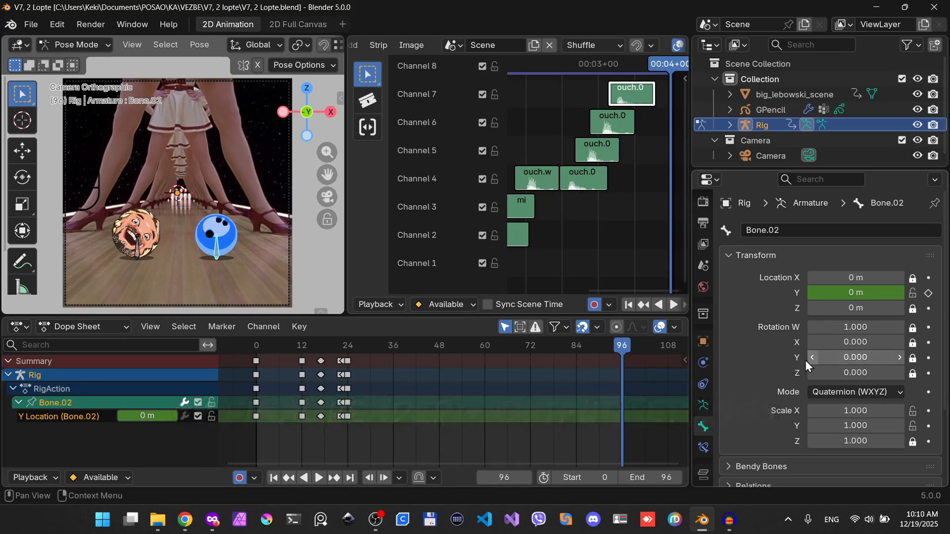
# Set the scene's render output path to //Final.mp4
pyautogui.click(703, 222)
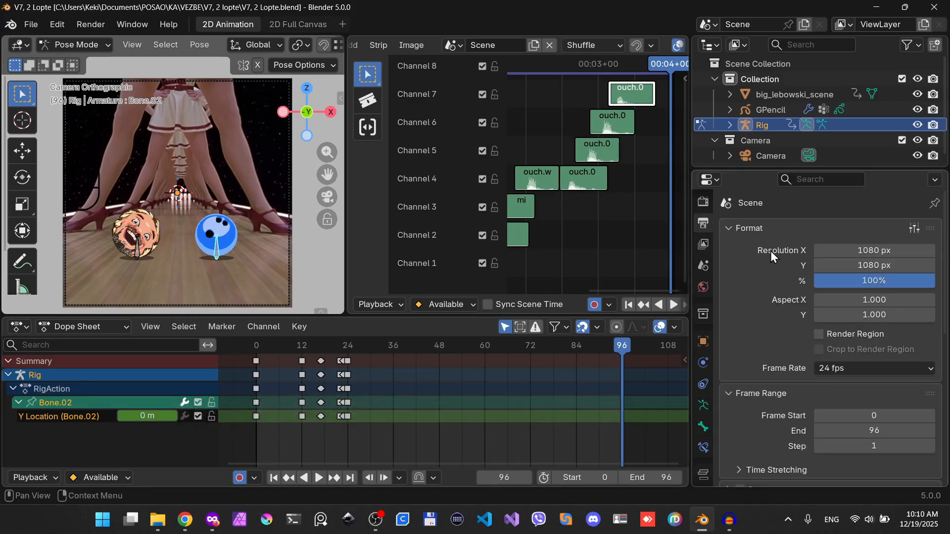
pyautogui.scroll(-8, 765, 375)
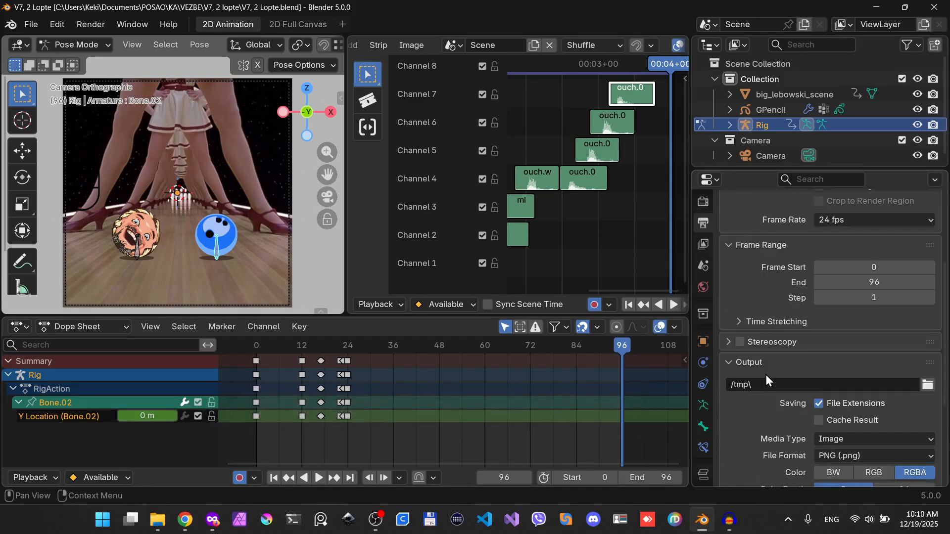
pyautogui.click(761, 356)
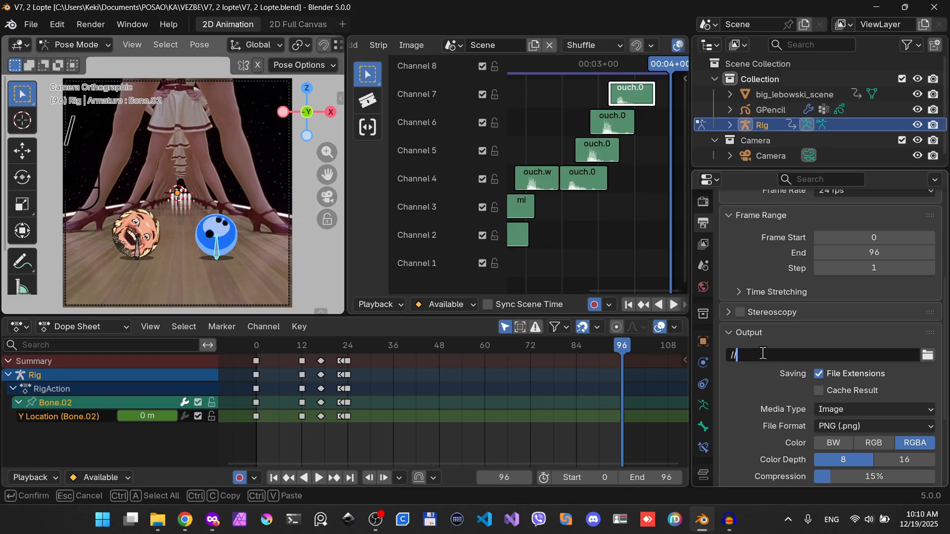
pyautogui.write('//F')
pyautogui.press('Return')
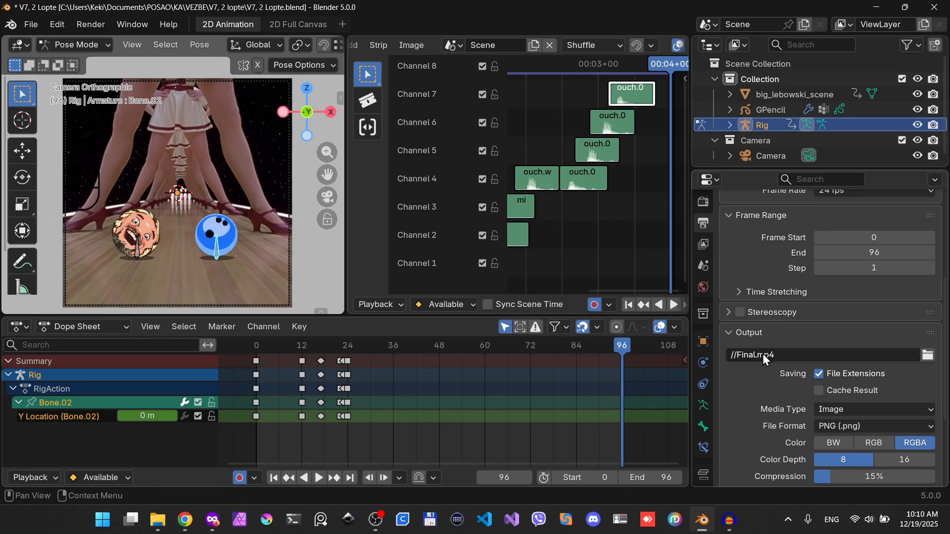
# Set the output media type to Video and the encoding container to MPEG-4
pyautogui.scroll(-5, 762, 354)
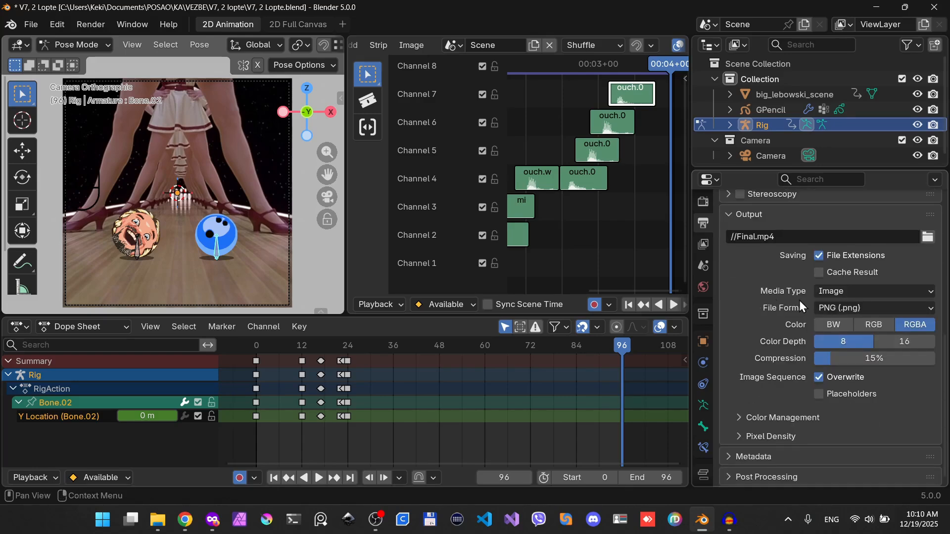
pyautogui.click(841, 290)
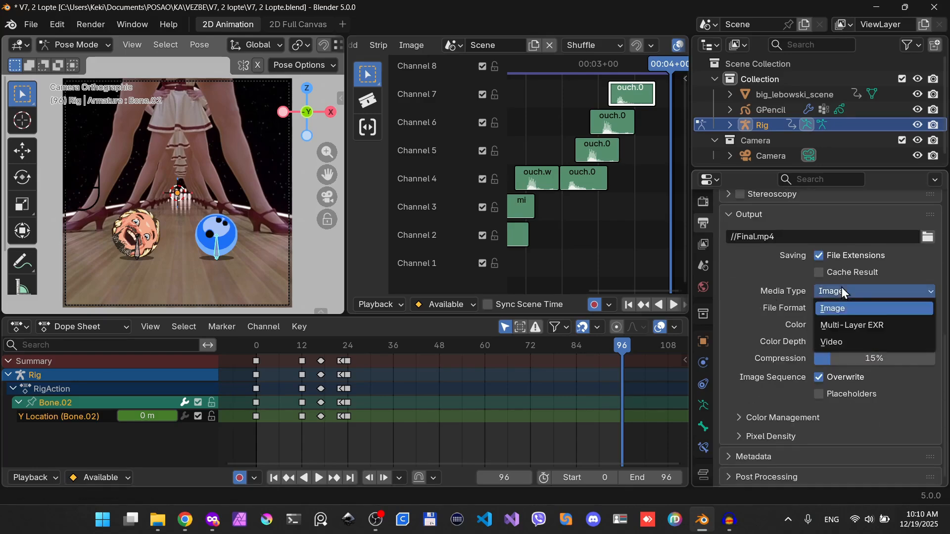
pyautogui.click(846, 341)
pyautogui.click(763, 437)
pyautogui.scroll(-7, 772, 405)
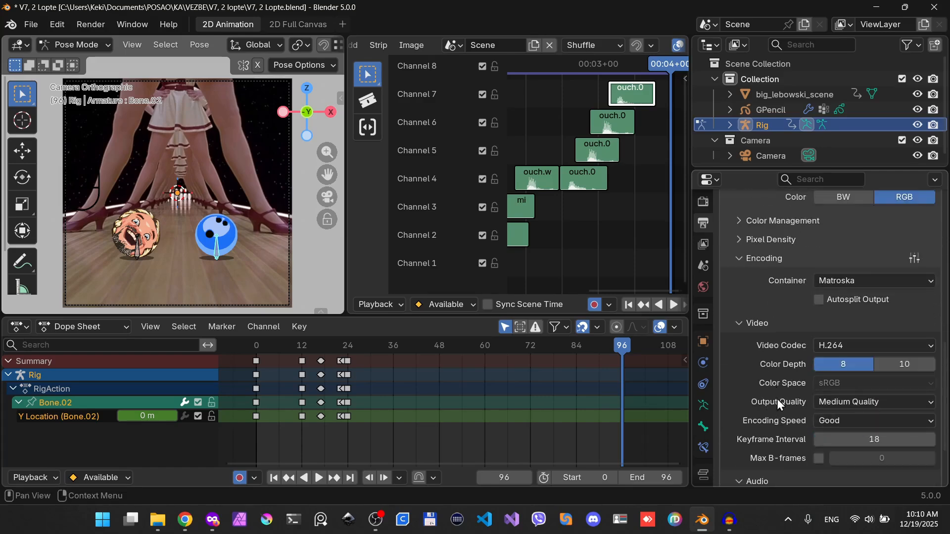
pyautogui.click(849, 282)
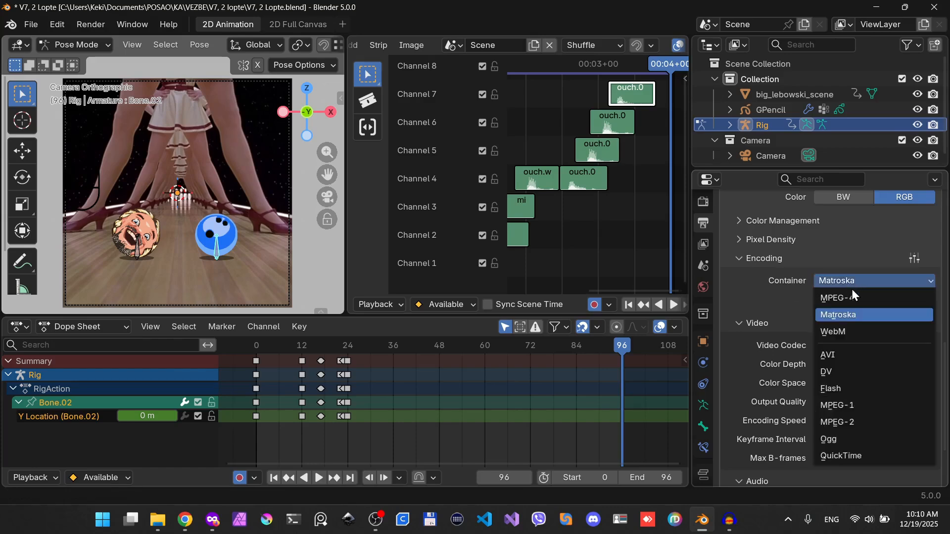
pyautogui.click(857, 299)
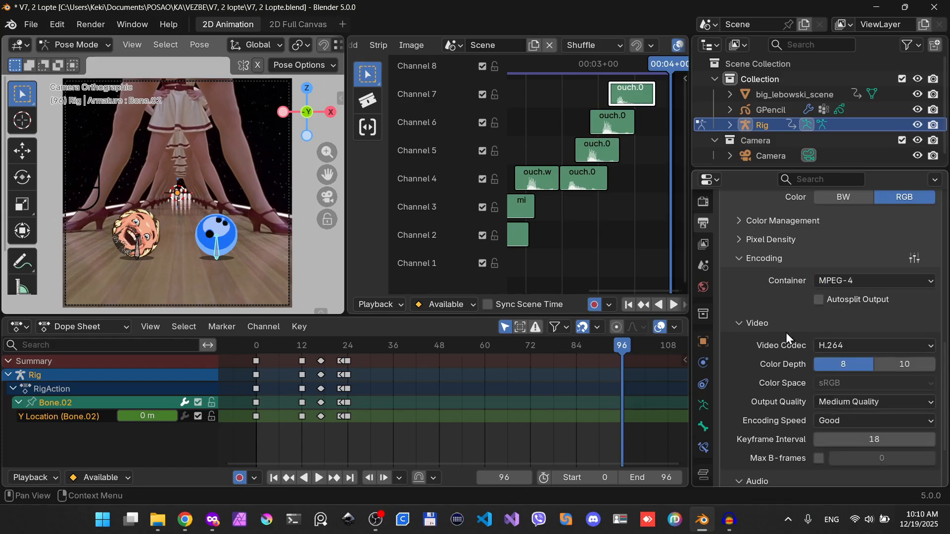
# Set the audio codec of the video output to AAC
pyautogui.scroll(-3, 785, 331)
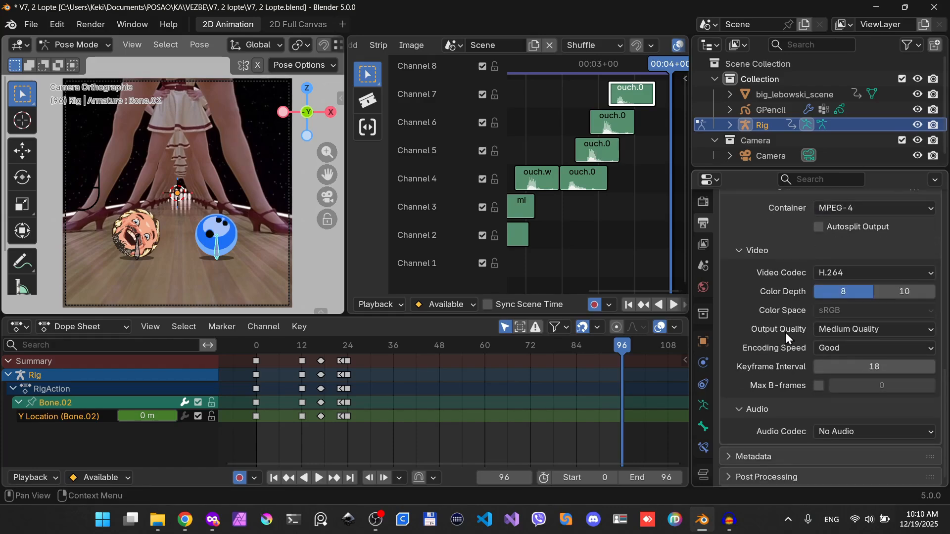
pyautogui.click(836, 433)
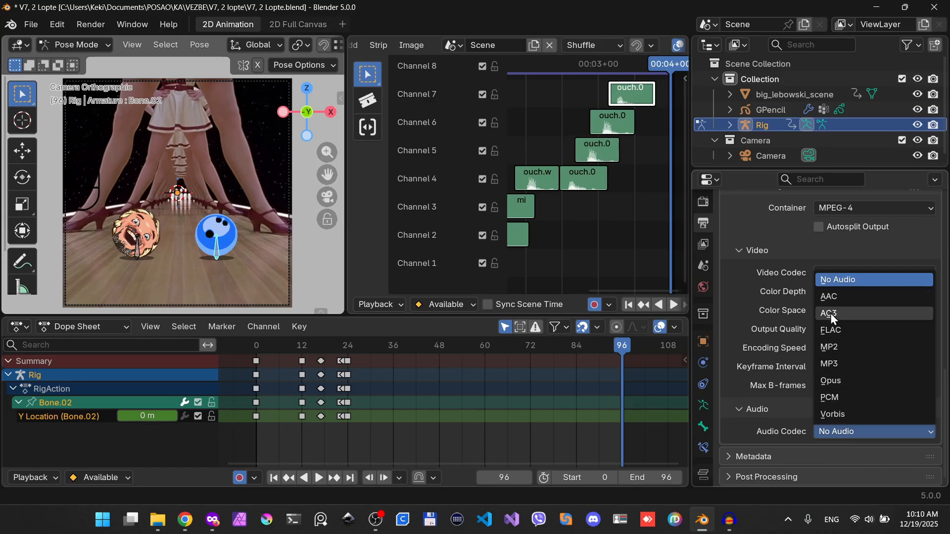
pyautogui.click(830, 297)
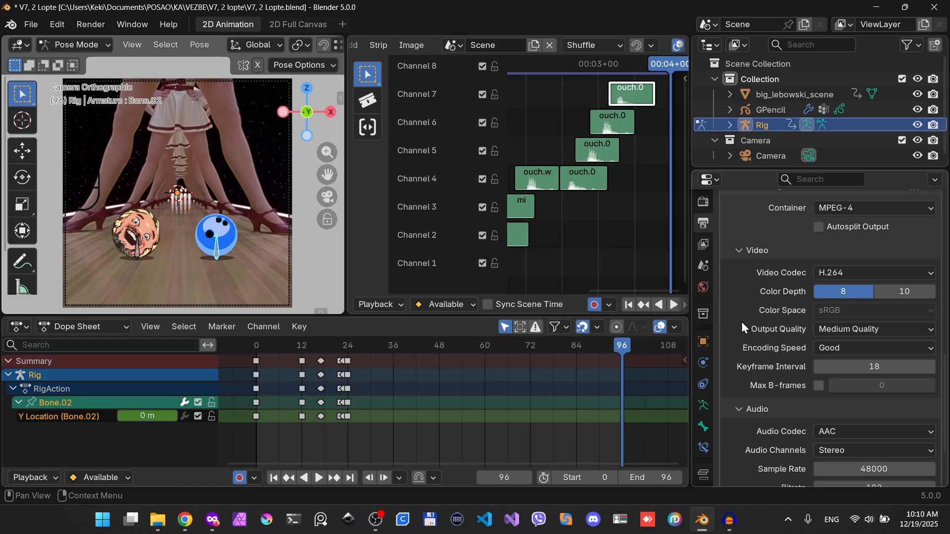
# Bring up the render settings with Motion Blur and Grease Pencil options, and start rendering the animation
pyautogui.click(703, 202)
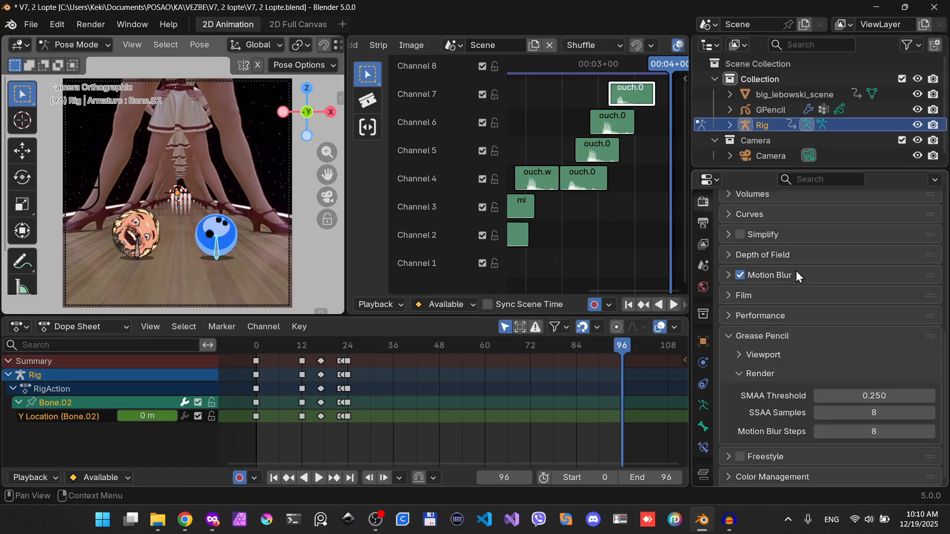
pyautogui.click(94, 26)
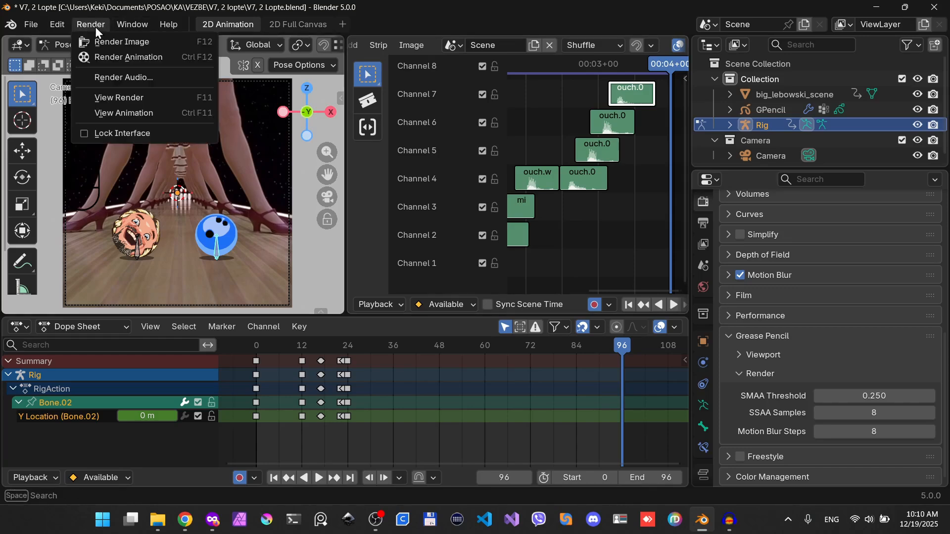
pyautogui.click(172, 58)
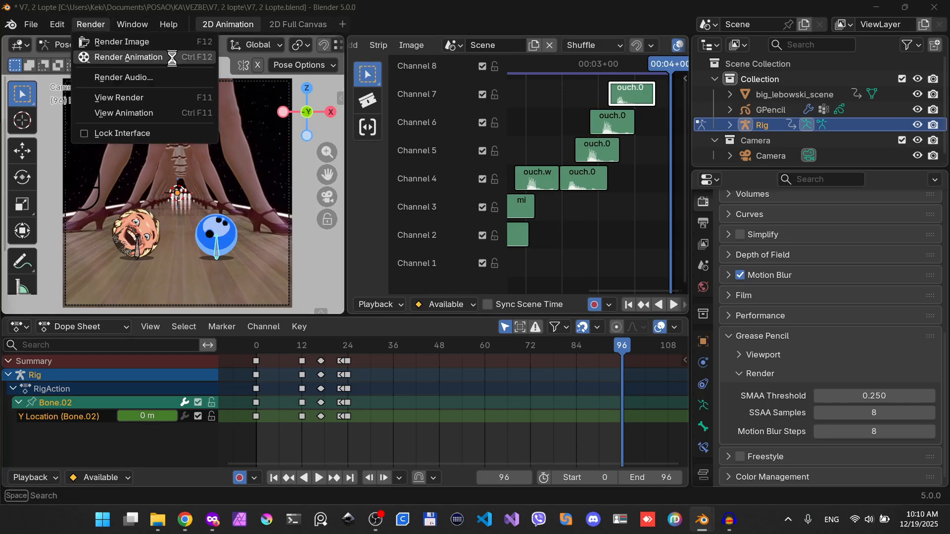